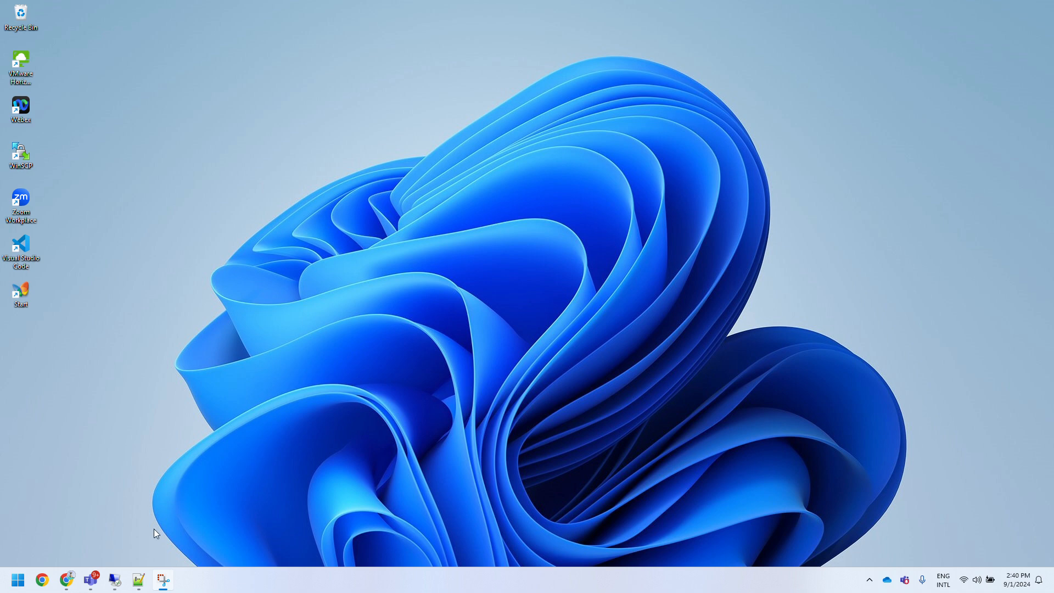
Step: Switch to the remote desktop, close its open command prompt and show the Welcome to Langflow documentation page
click(118, 587)
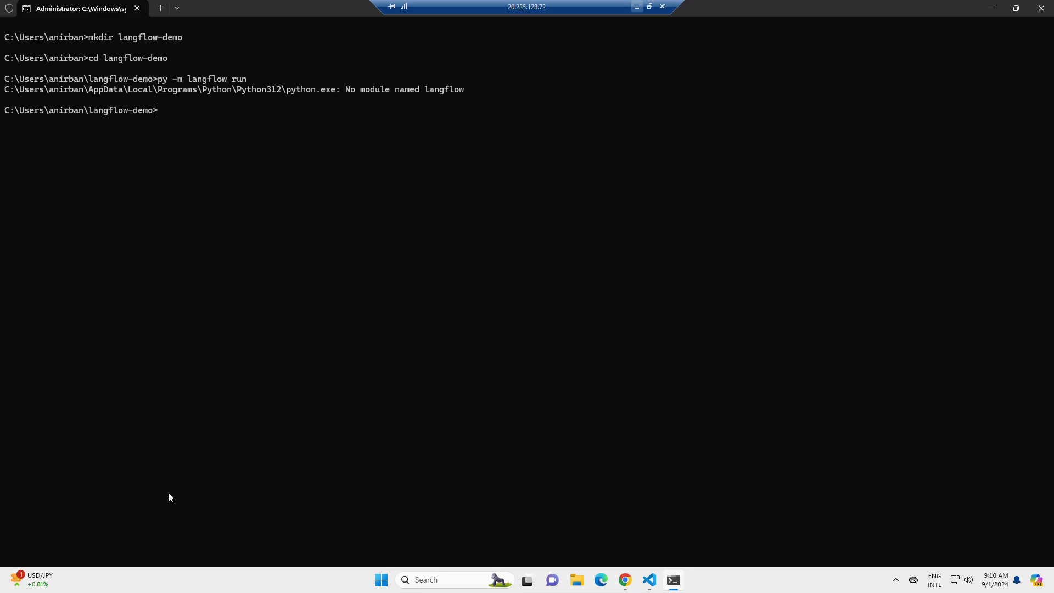
click(137, 8)
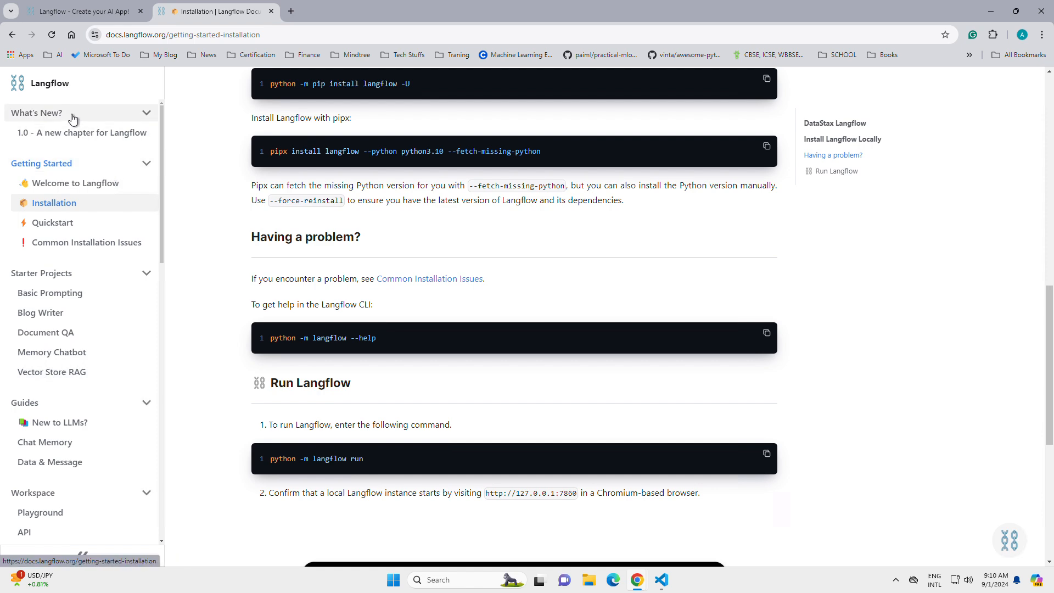
click(96, 184)
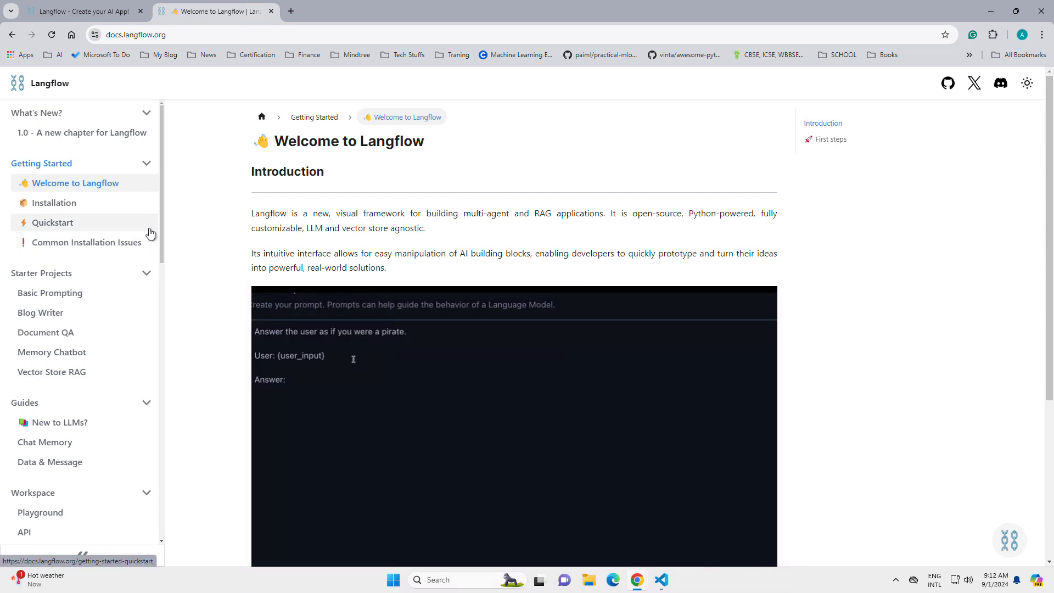
Step: Open the Langflow Installation page and review the requirements and commands for installing Langflow locally
click(122, 207)
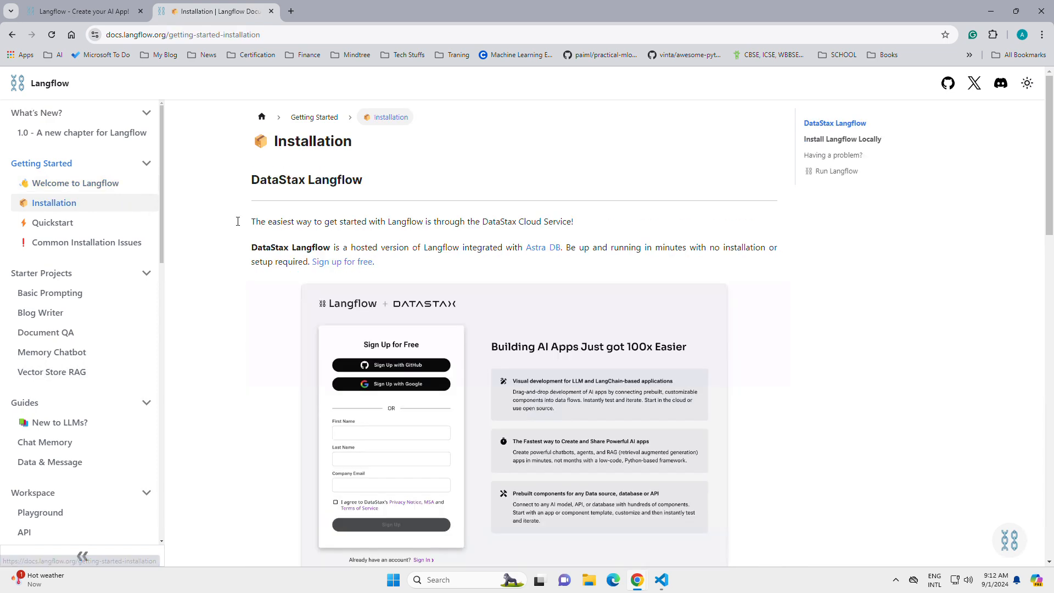
scroll(722, 250, down, 3)
scroll(726, 251, up, 3)
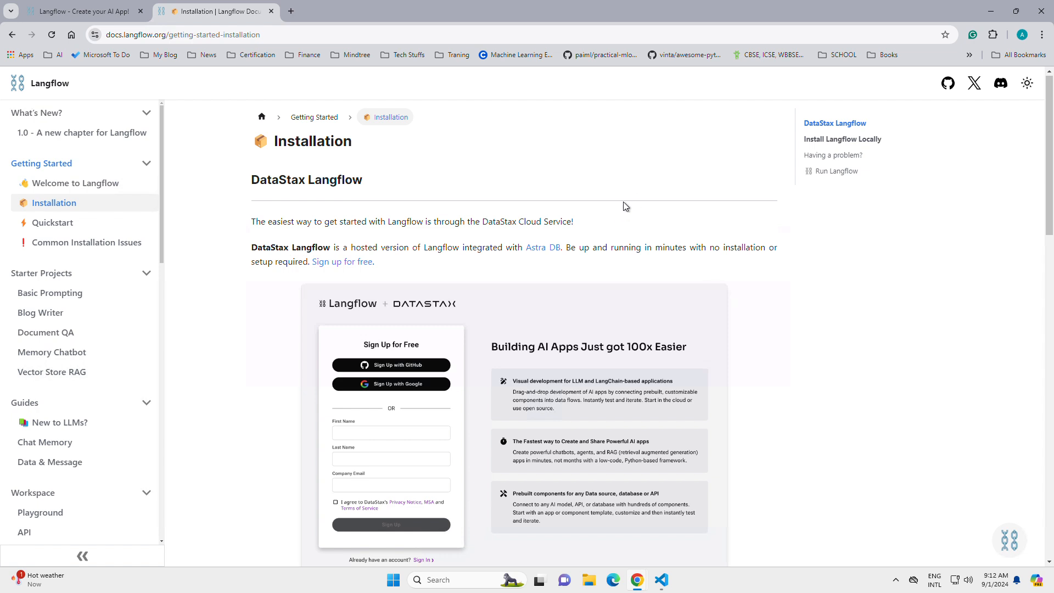
scroll(617, 203, down, 7)
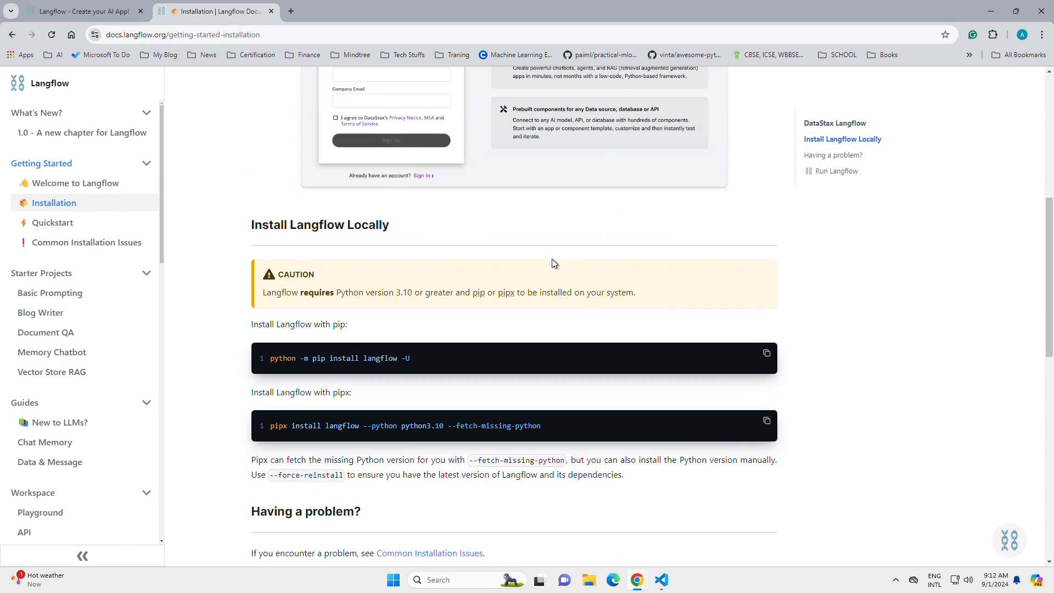
scroll(551, 259, up, 4)
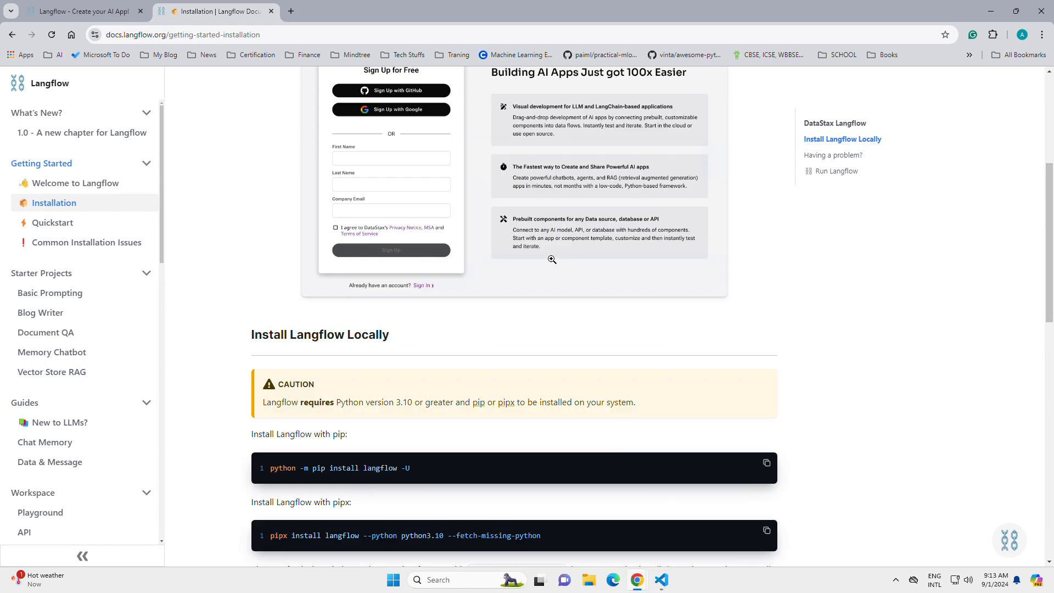
scroll(522, 318, down, 4)
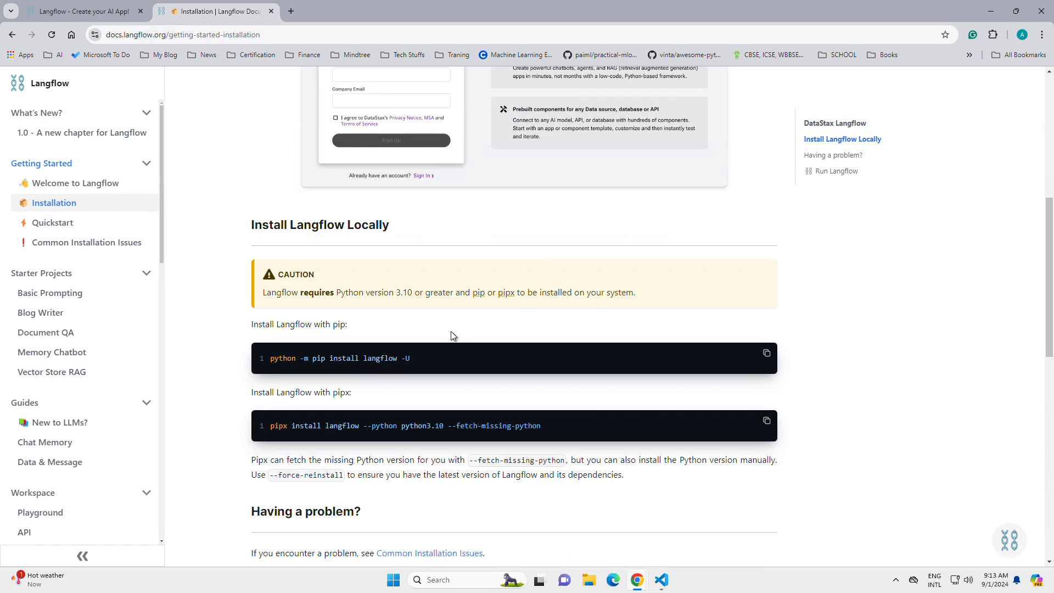
scroll(452, 333, down, 1)
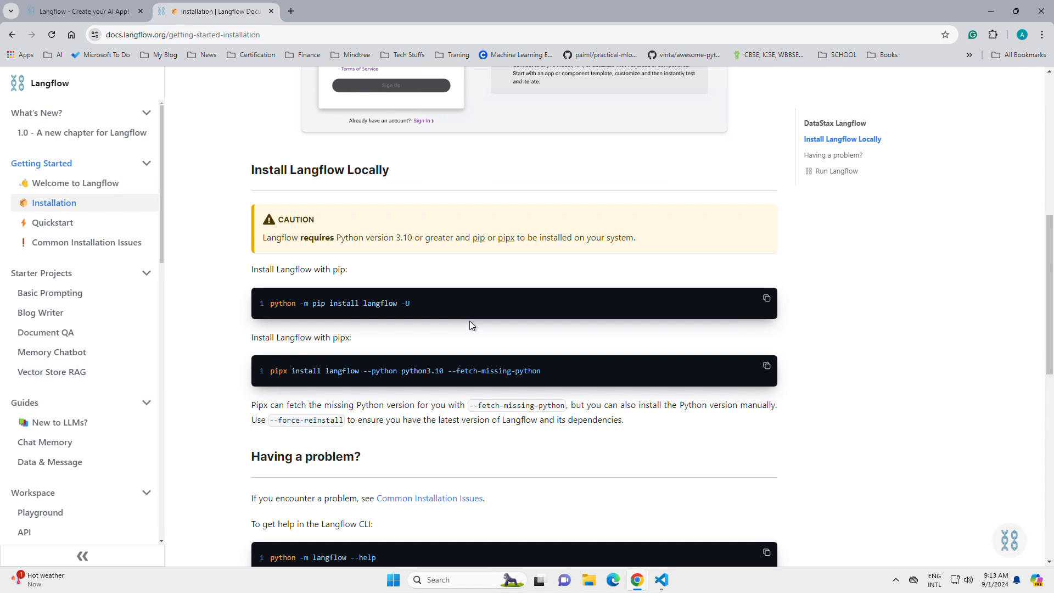
Step: Open a new Command Prompt window and change to the langflow folder with cd langflow
key(super+r)
text(cmd)
key(Return)
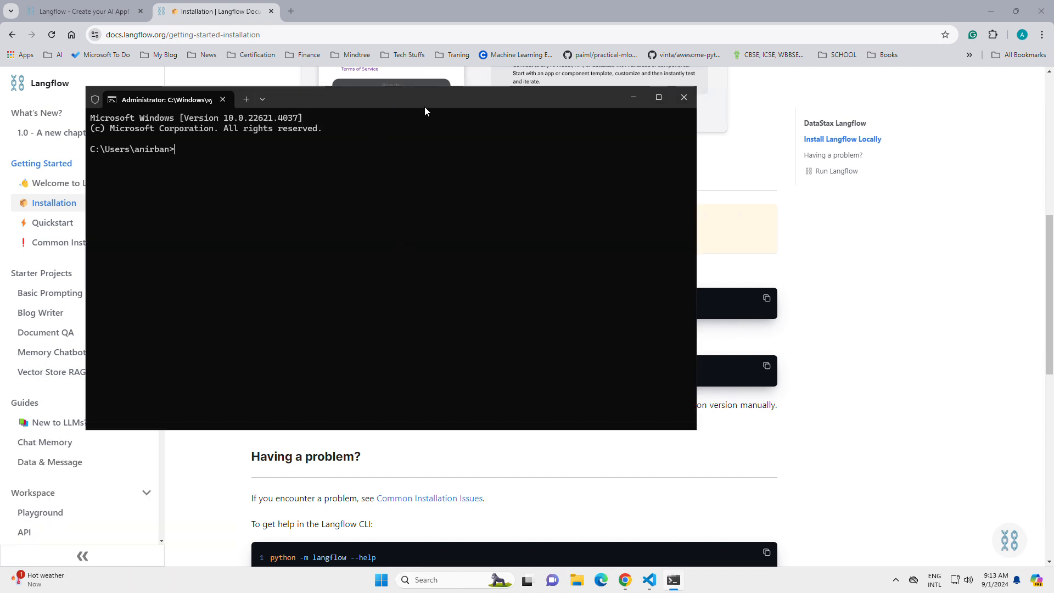
drag(425, 109, 521, 120)
text(anirban>cd)
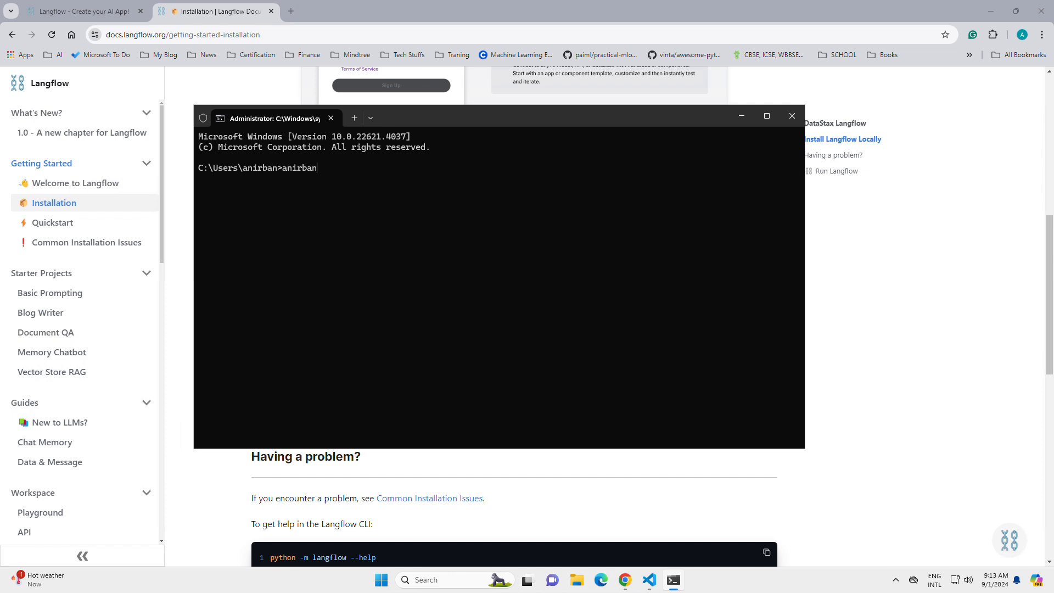
key(BackSpace)
key(BackSpace)
key(BackSpace)
key(BackSpace)
key(BackSpace)
key(BackSpace)
key(BackSpace)
key(BackSpace)
text(cd langflow)
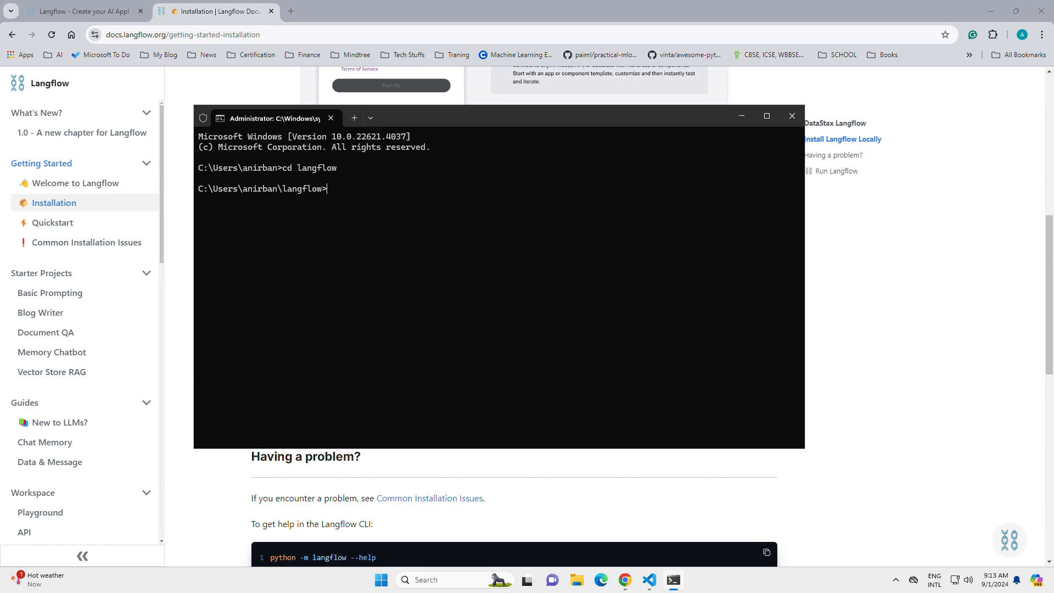
Step: Activate the Python virtual environment by running .venv\Scripts\activate
text(ls)
key(BackSpace)
key(BackSpace)
text(.venv\Scripts\activate)
key(Return)
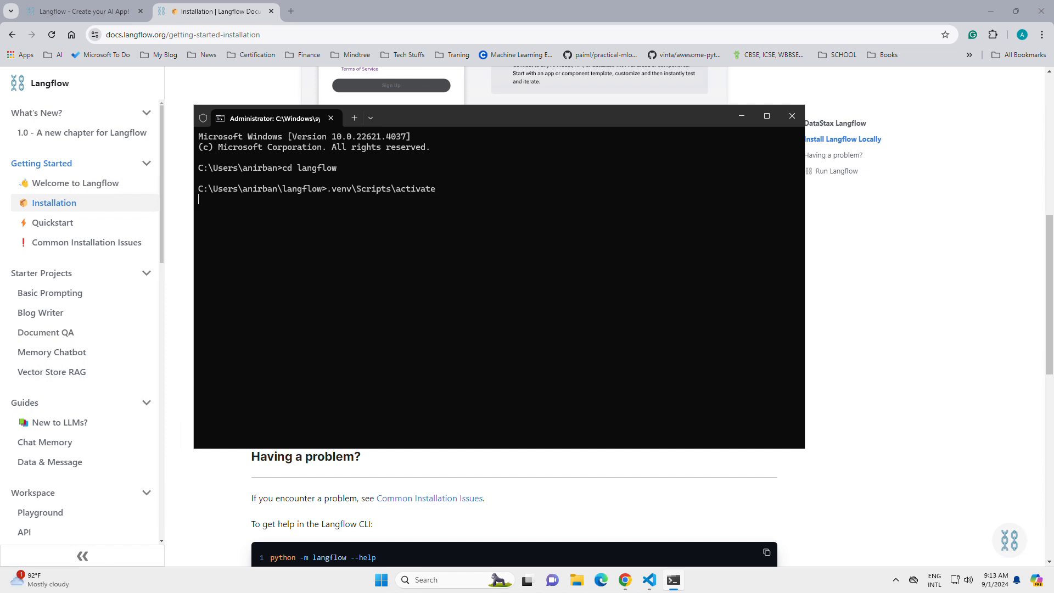
Step: Copy the pip install command from the documentation and run it in the terminal as py -m pip install langflow -U
key(alt+Tab)
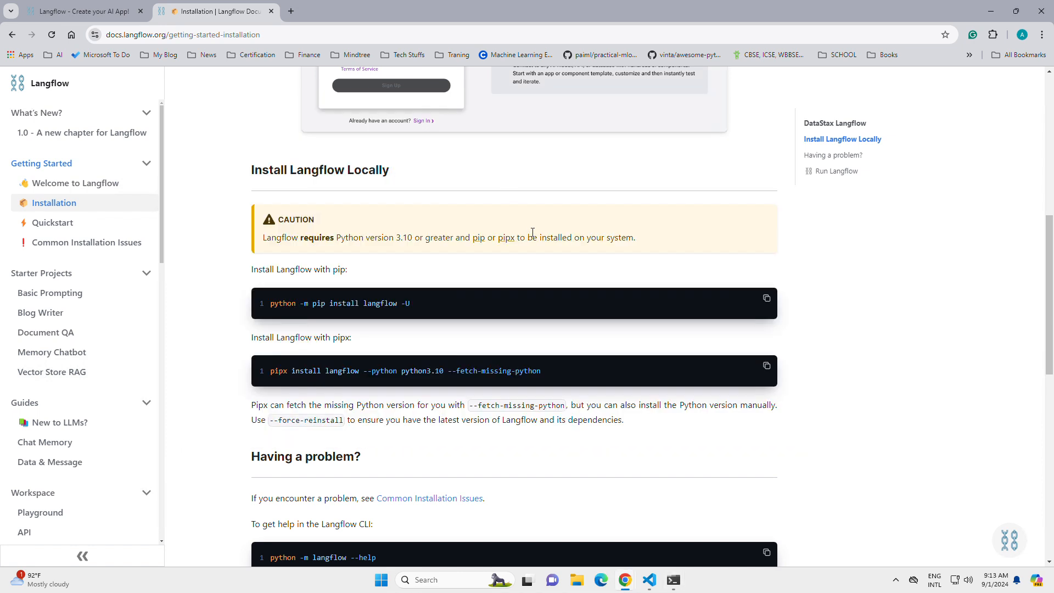
click(767, 300)
key(alt+Tab)
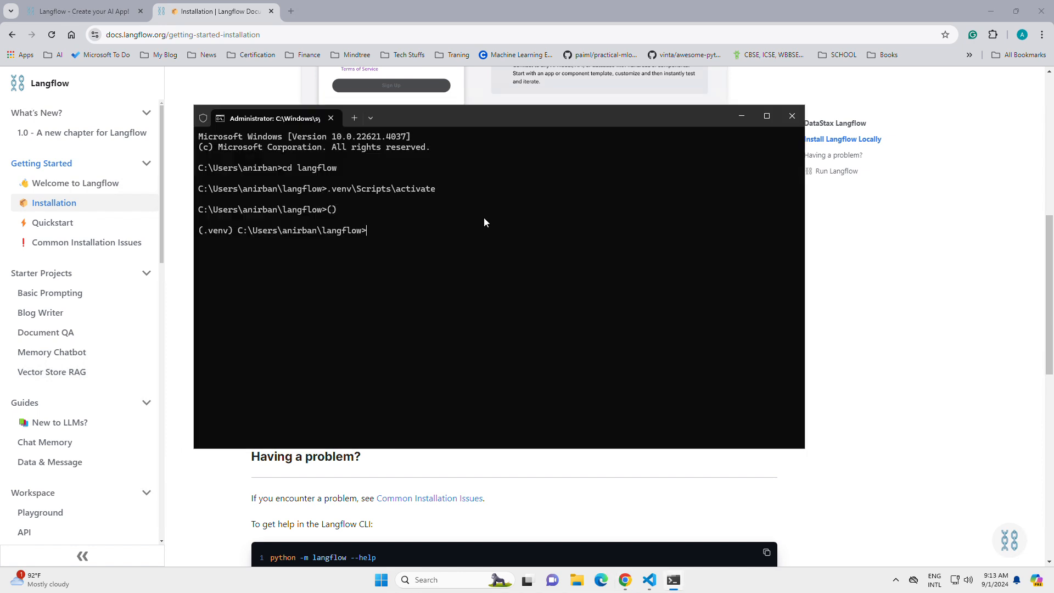
key(ctrl+v)
key(Home)
key(Delete)
key(Delete)
key(Delete)
key(Delete)
key(Delete)
key(Delete)
text(py)
key(Return)
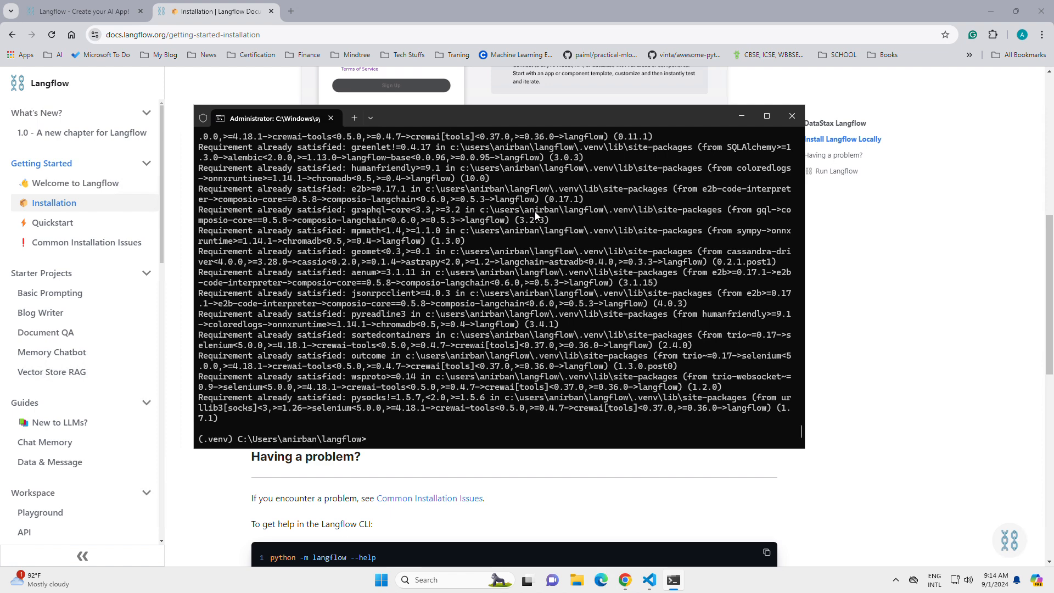
Step: Copy the Run Langflow command from the documentation and run it in the terminal as py -m langflow run
key(alt+Tab)
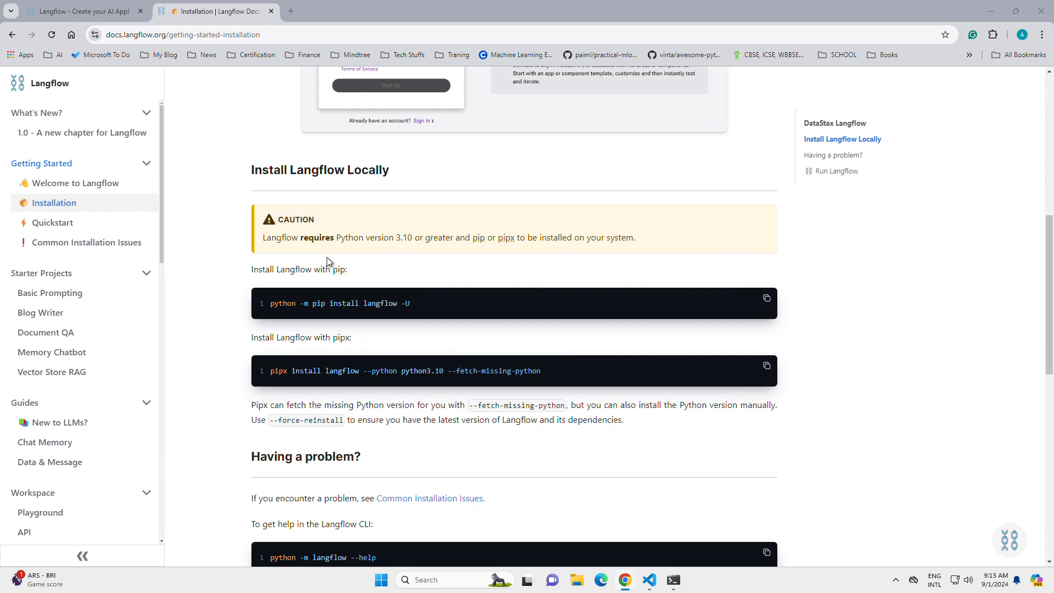
key(alt+Tab)
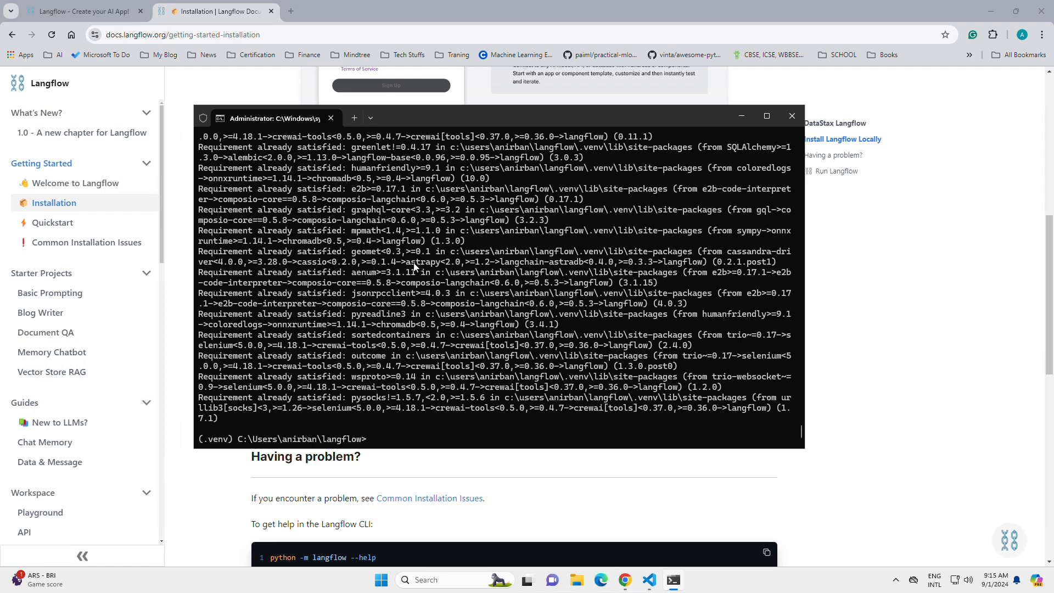
key(alt+Tab)
scroll(466, 284, down, 4)
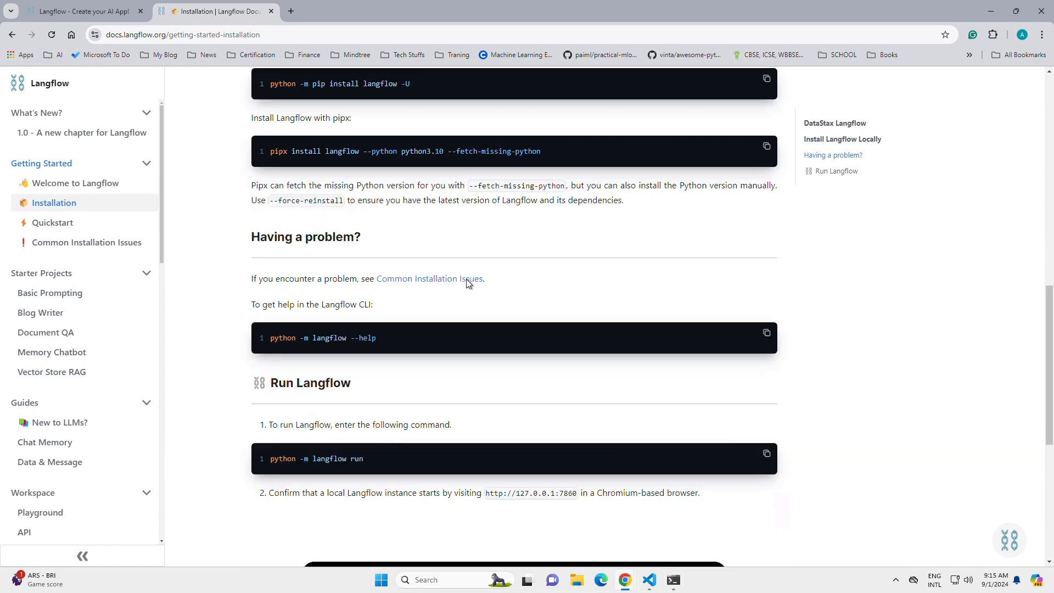
scroll(464, 279, down, 2)
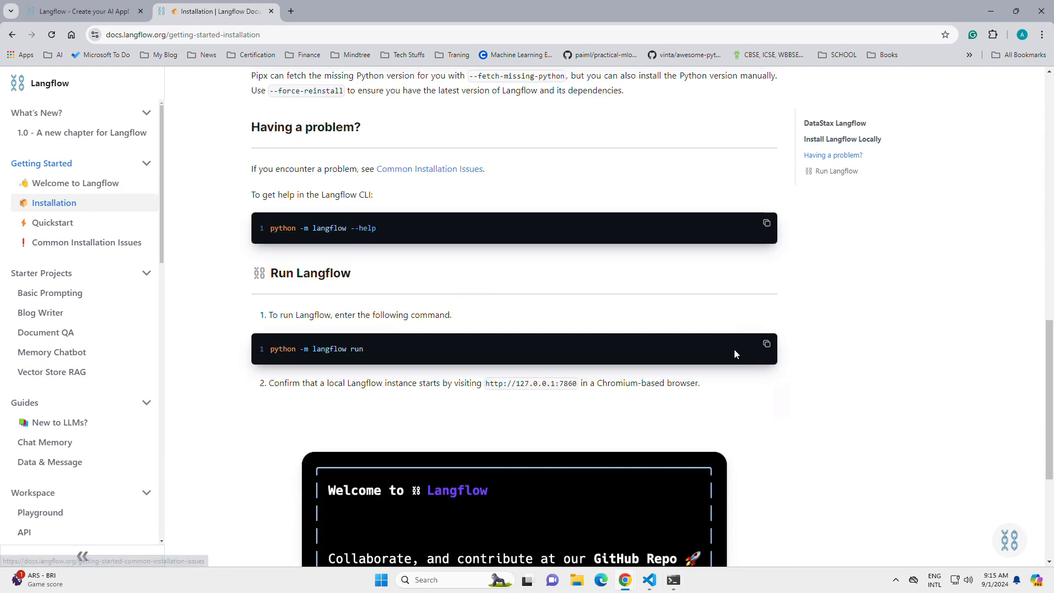
click(767, 345)
key(alt+Tab)
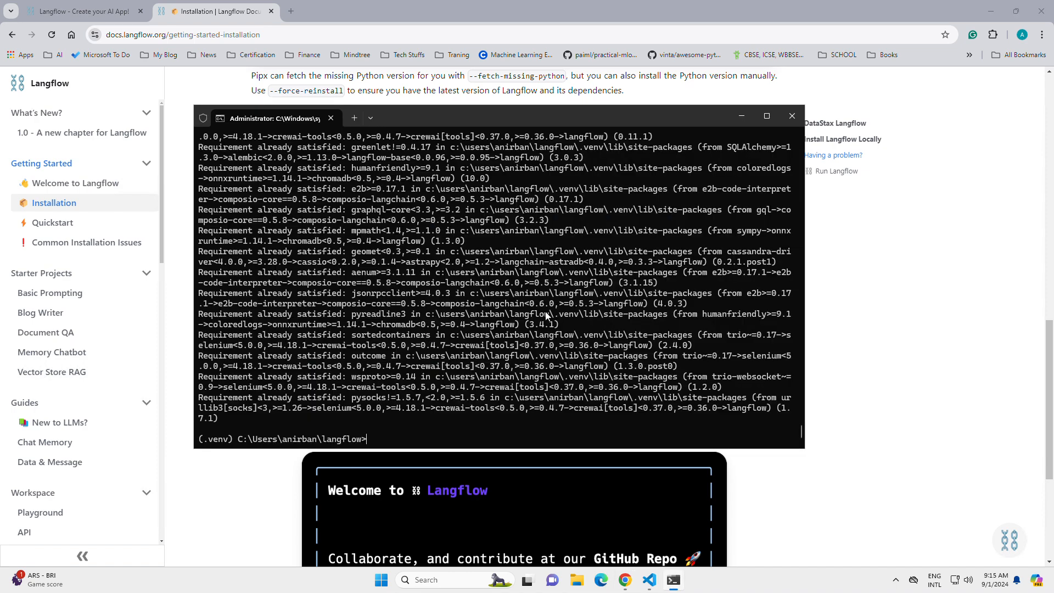
key(ctrl+v)
key(Home)
key(Delete)
key(Delete)
key(Delete)
key(Delete)
key(Delete)
key(Delete)
key(Delete)
text(py)
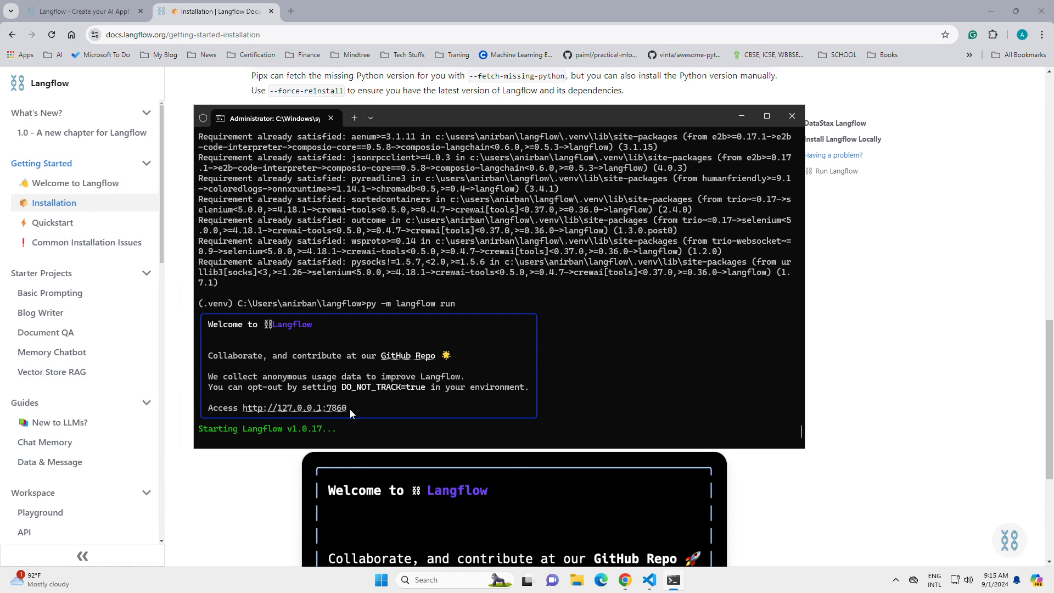
drag(350, 410, 256, 409)
key(ctrl+c)
click(291, 11)
key(ctrl+v)
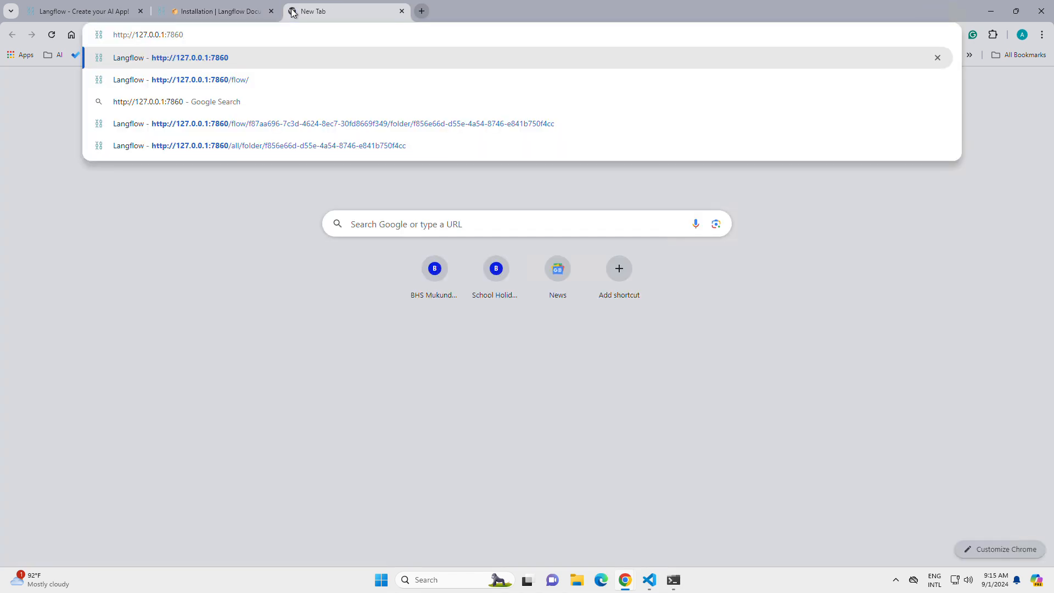
key(Return)
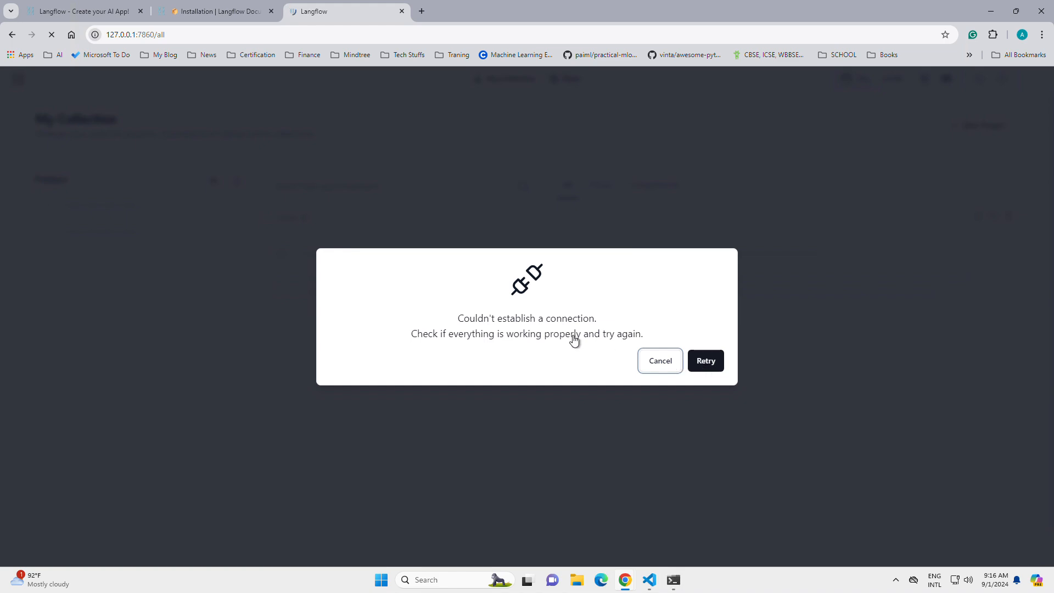
Step: Check the startup output in the terminal, close the langflow.org browser tab and return to the local Langflow tab
key(alt+Tab)
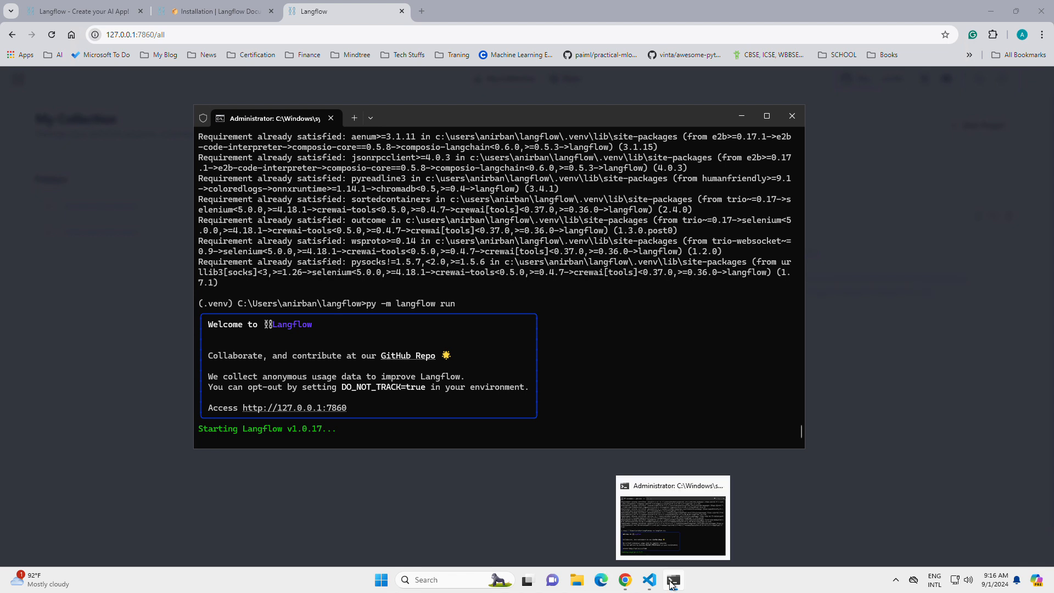
click(102, 7)
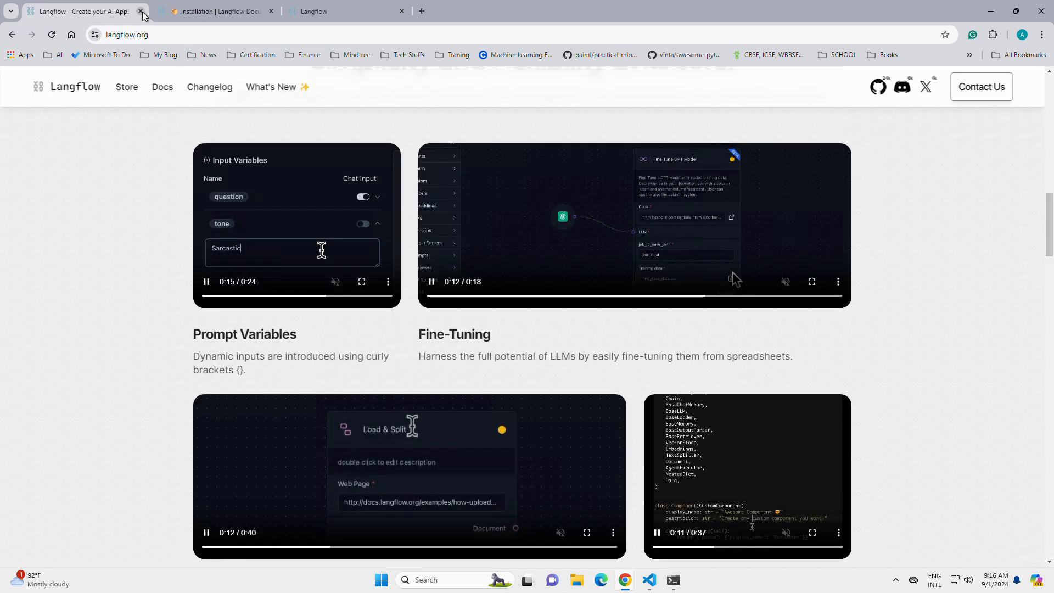
click(140, 11)
click(250, 12)
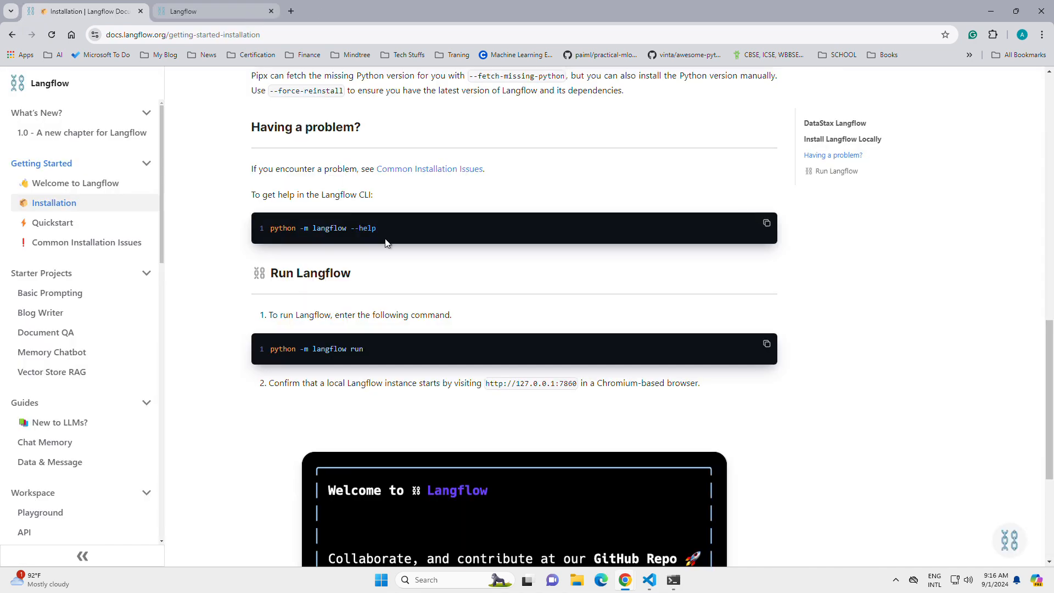
Step: Retry the connection to the local Langflow server and check its startup status in the terminal
click(713, 365)
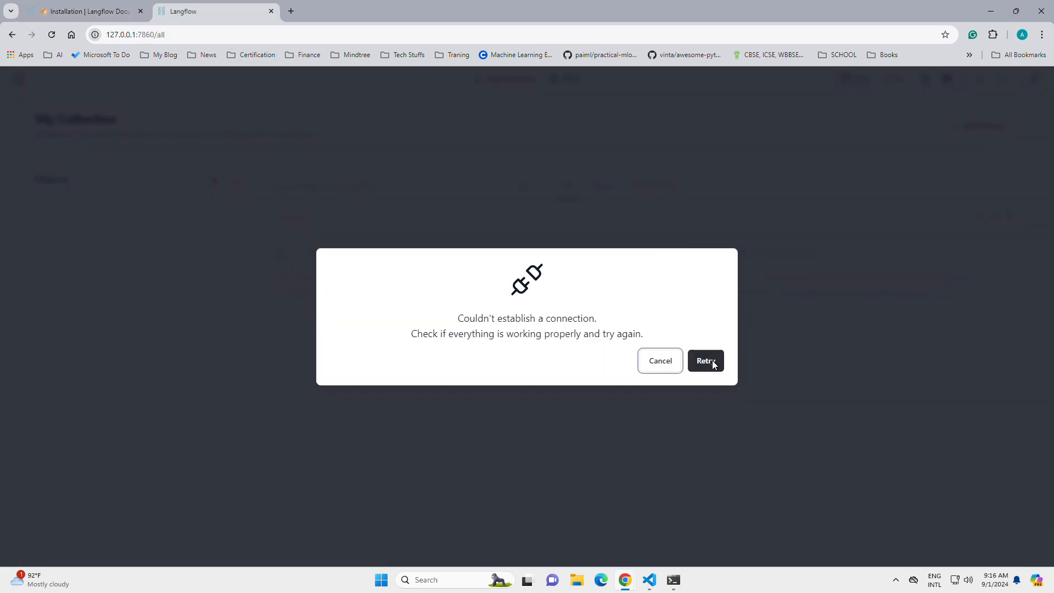
click(707, 362)
click(713, 361)
click(674, 579)
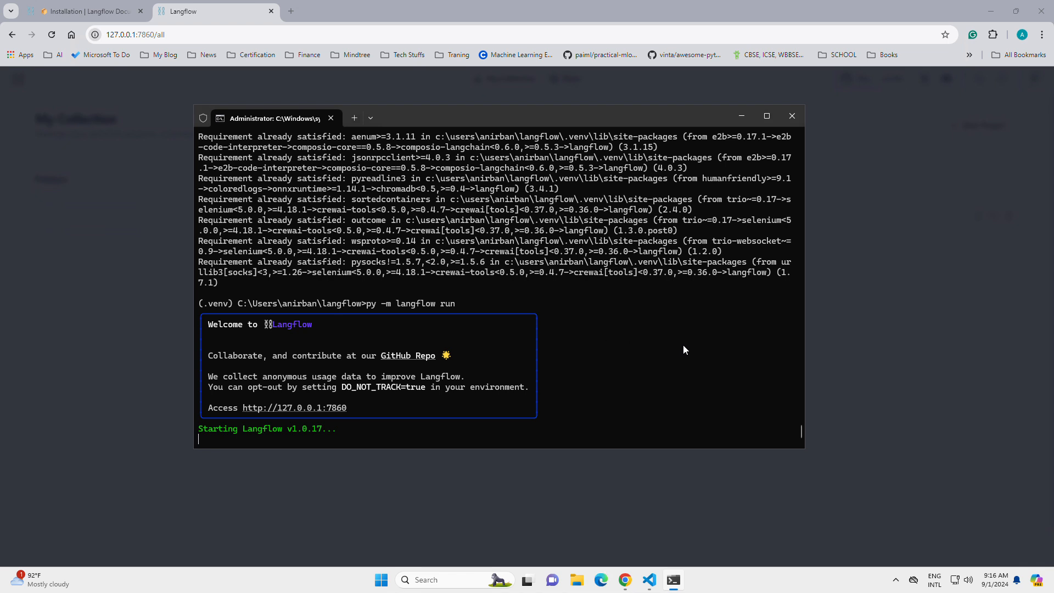
key(alt+Tab)
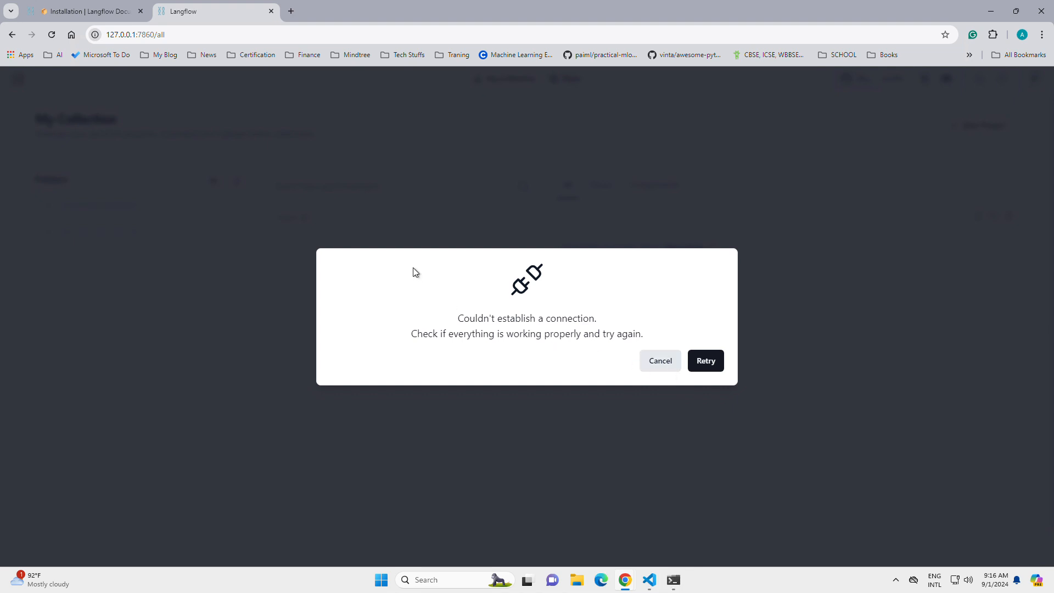
Step: Reload the local Langflow page, load the address again without /all, and retry the server connection
key(F5)
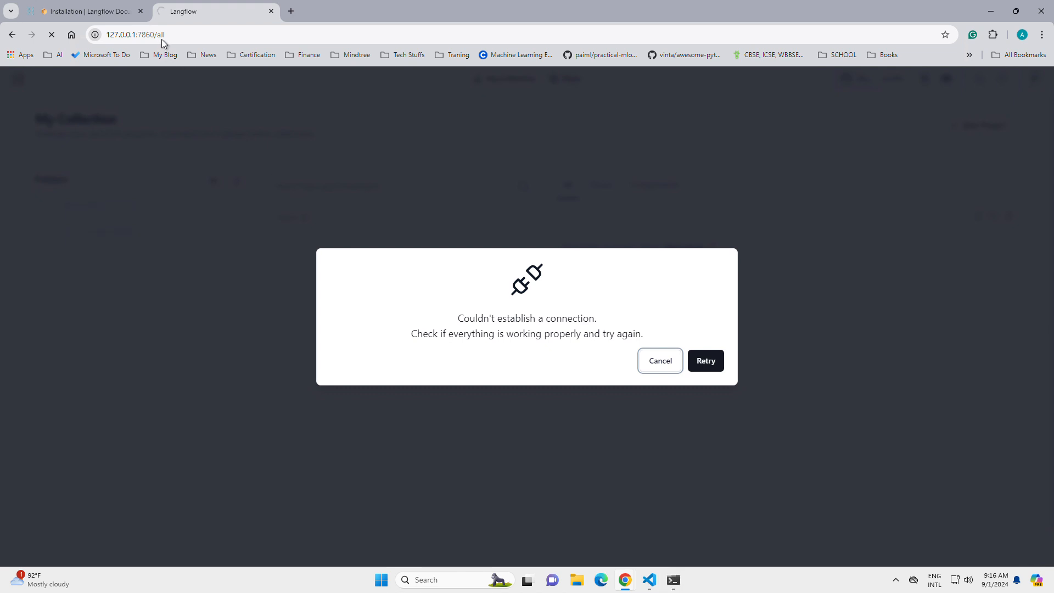
double_click(229, 35)
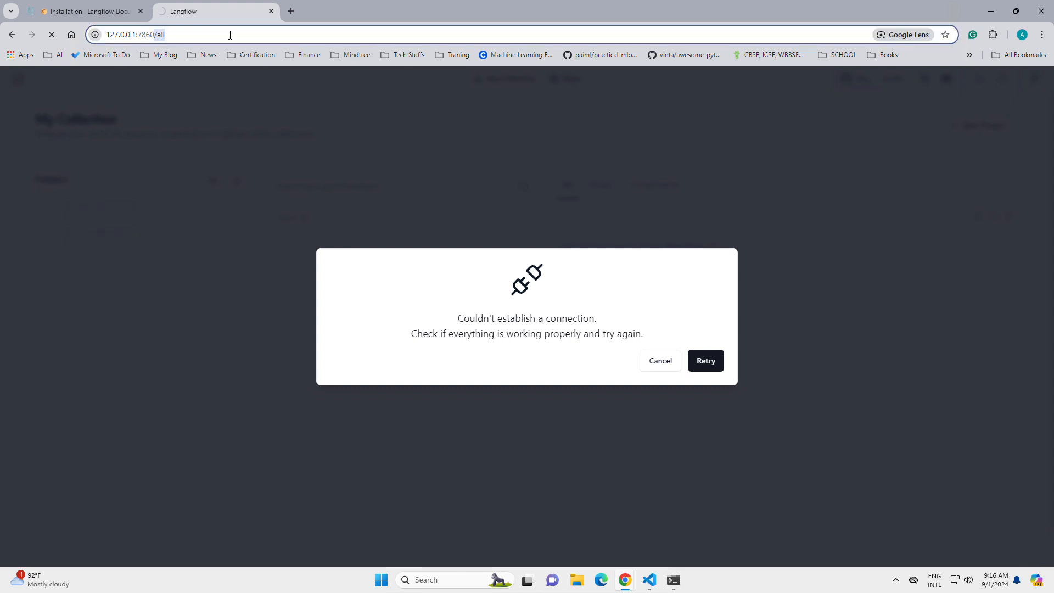
key(BackSpace)
key(Return)
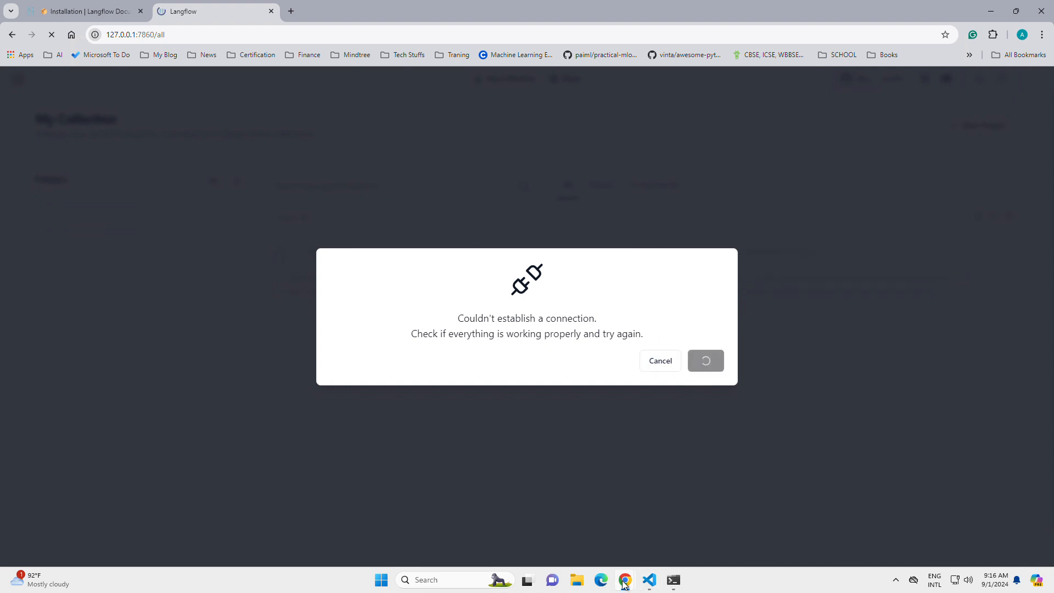
mouse_move(625, 578)
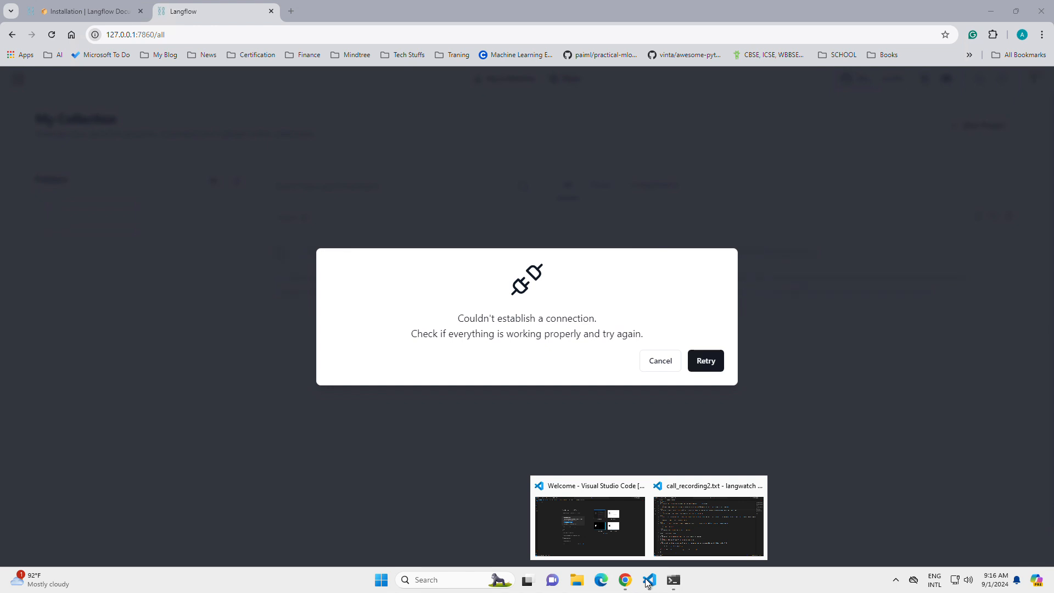
click(706, 361)
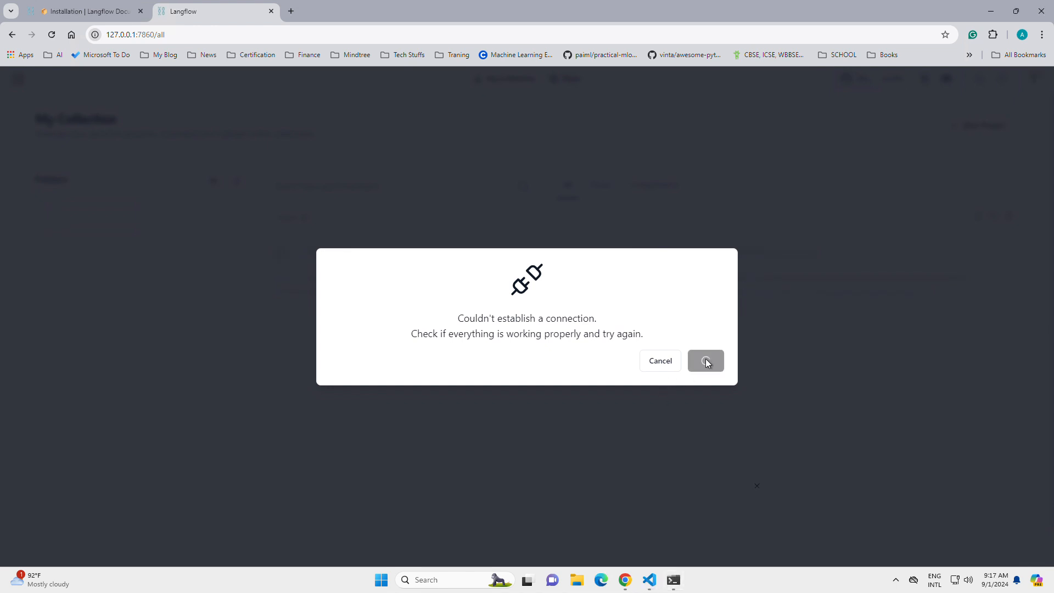
Step: Check the server startup output in the terminal, retry the connection and close the local Langflow browser tab
click(673, 581)
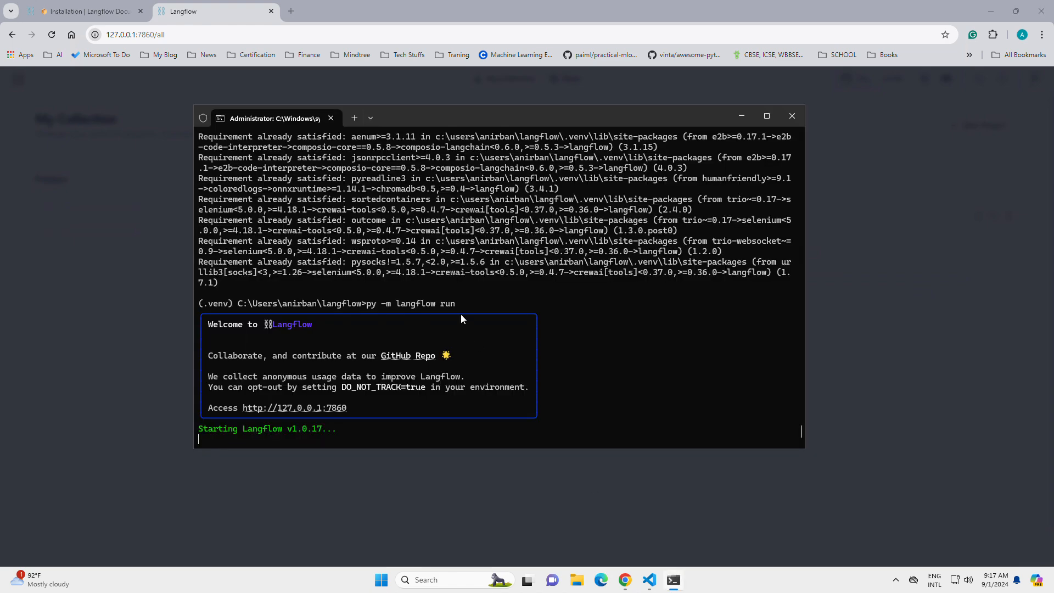
drag(409, 335, 474, 341)
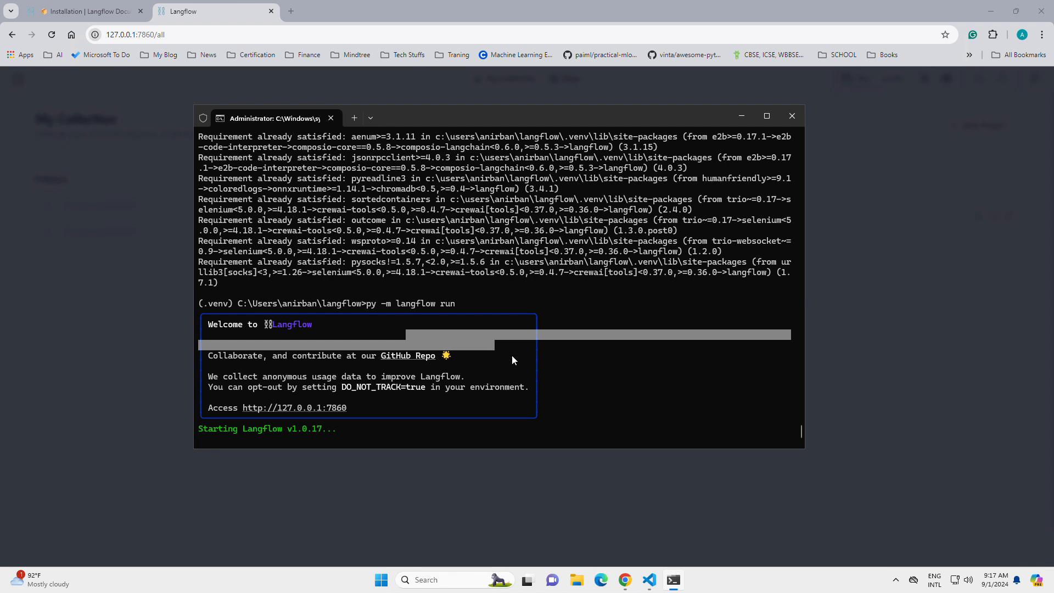
click(496, 389)
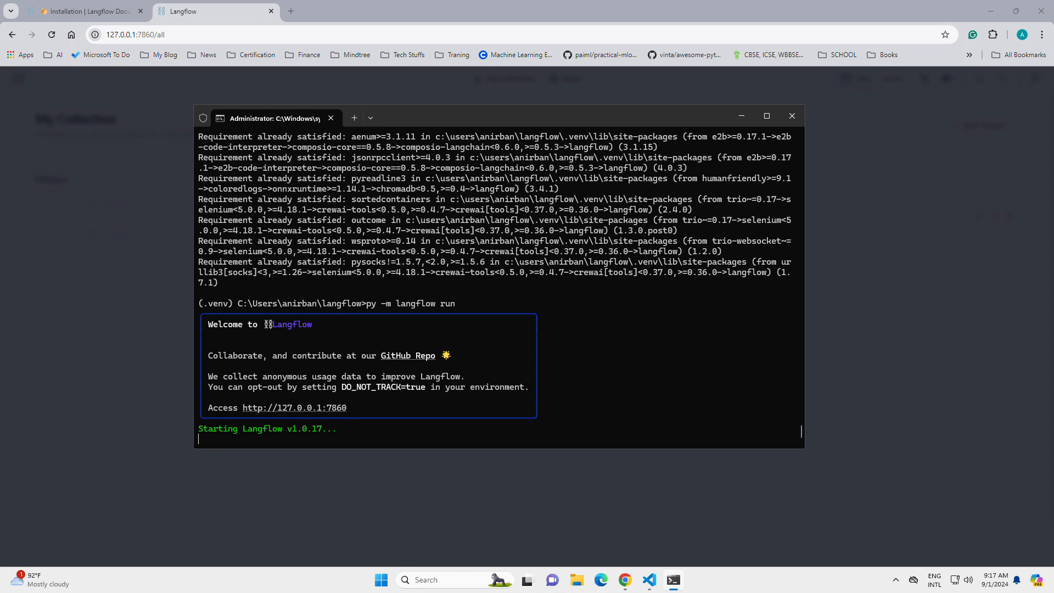
click(120, 192)
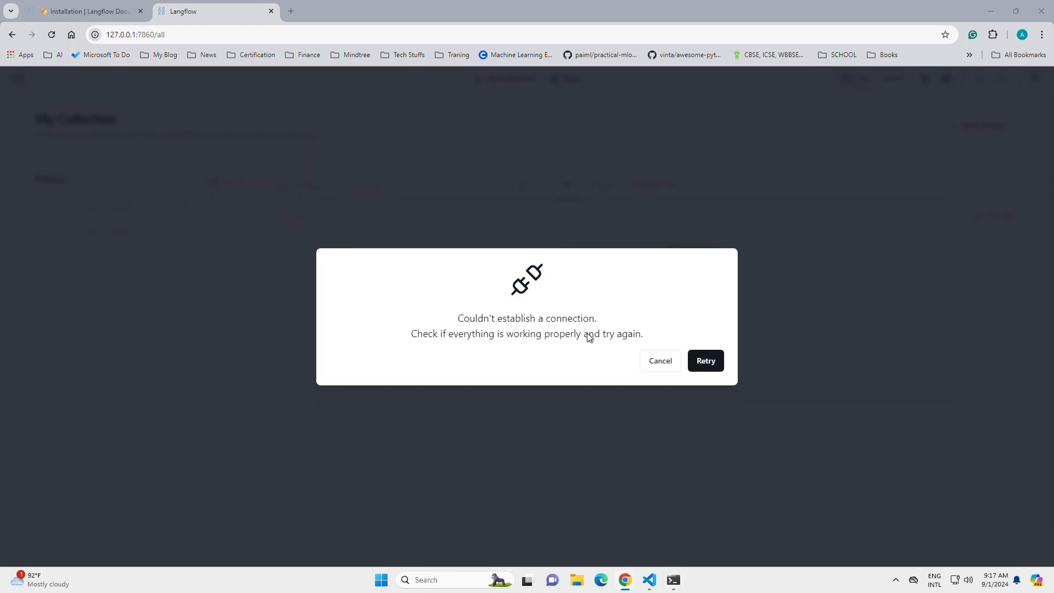
click(706, 361)
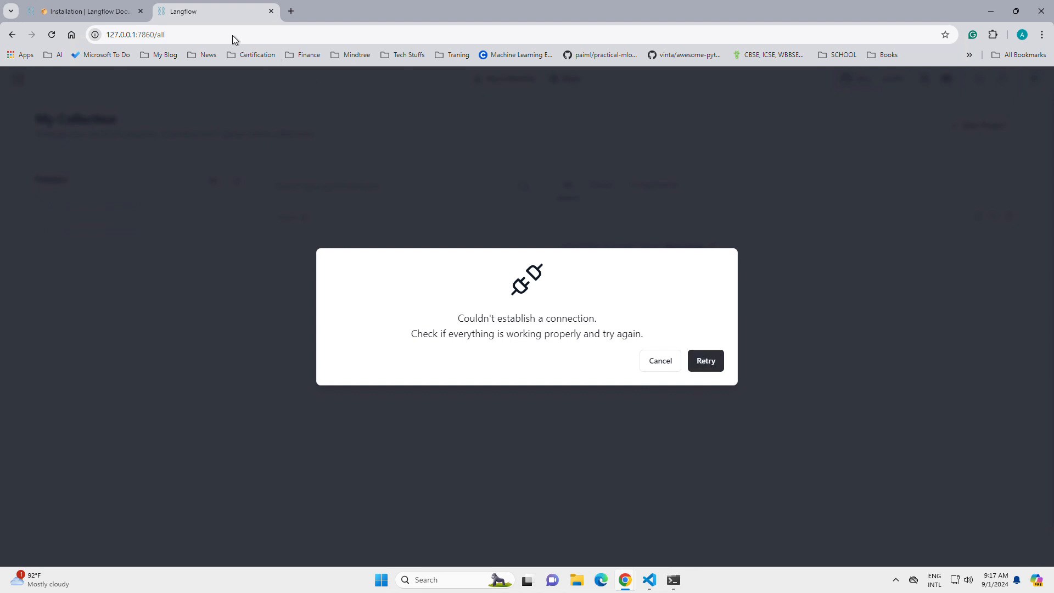
click(271, 11)
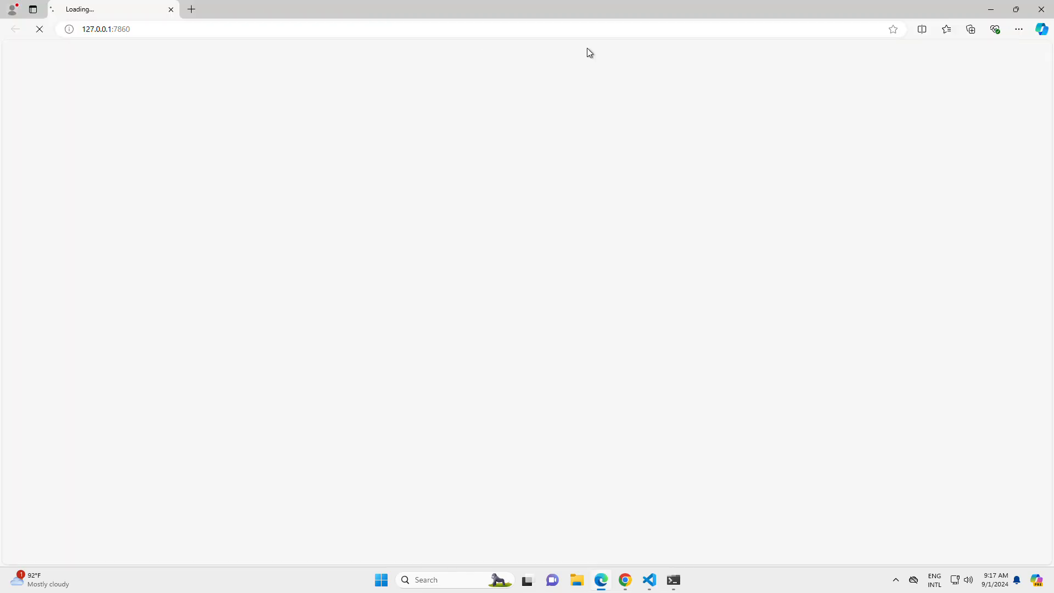
Step: Start the Langflow server again in the terminal with py -m langflow run
click(675, 581)
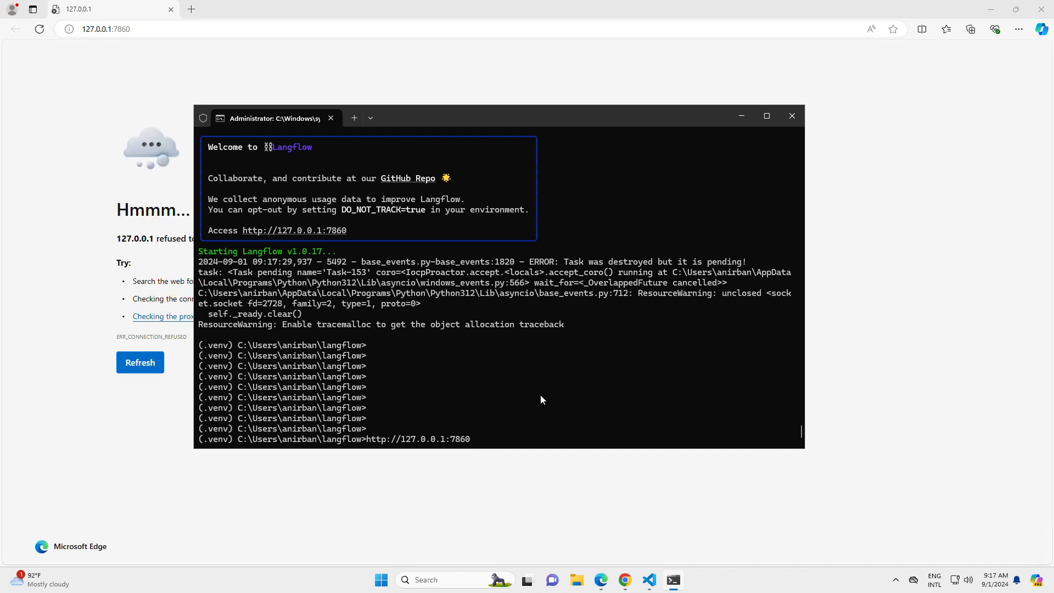
key(Up)
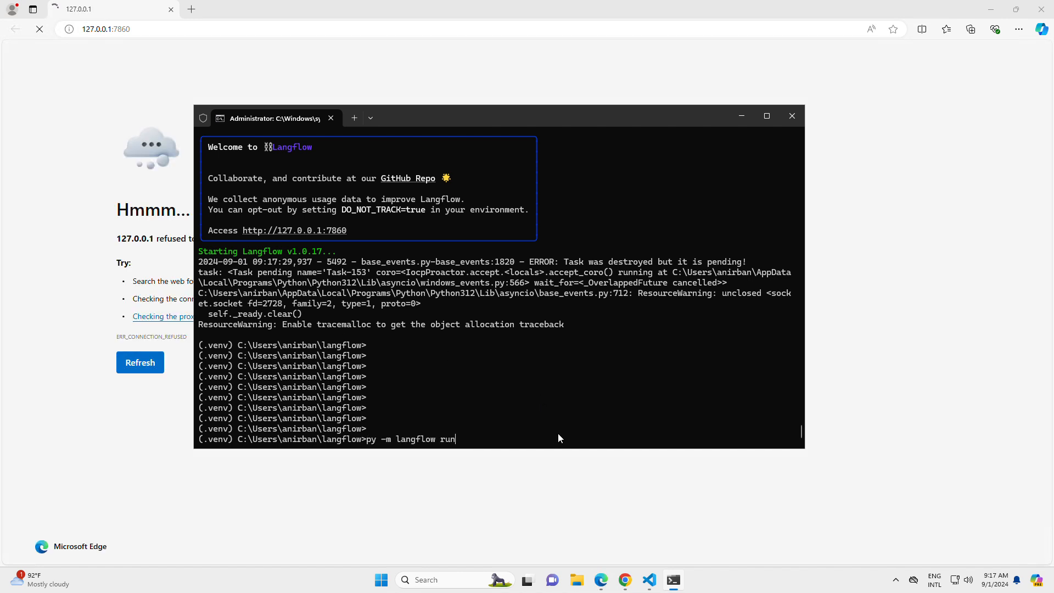
key(Return)
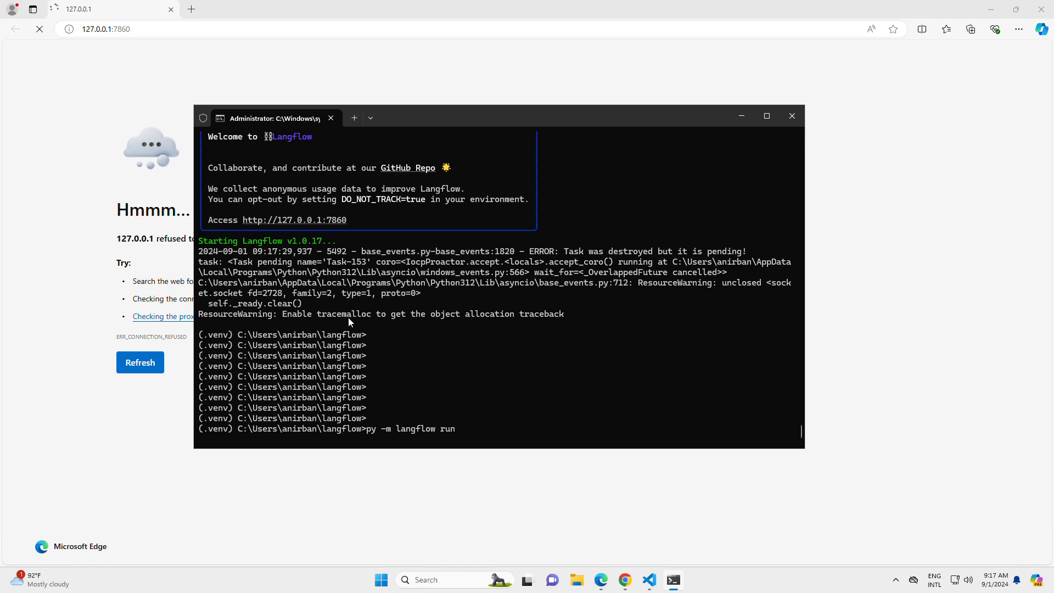
Step: Close the Edge tab for 127.0.0.1:7860 and the terminal window, and minimize the Chrome window
click(171, 9)
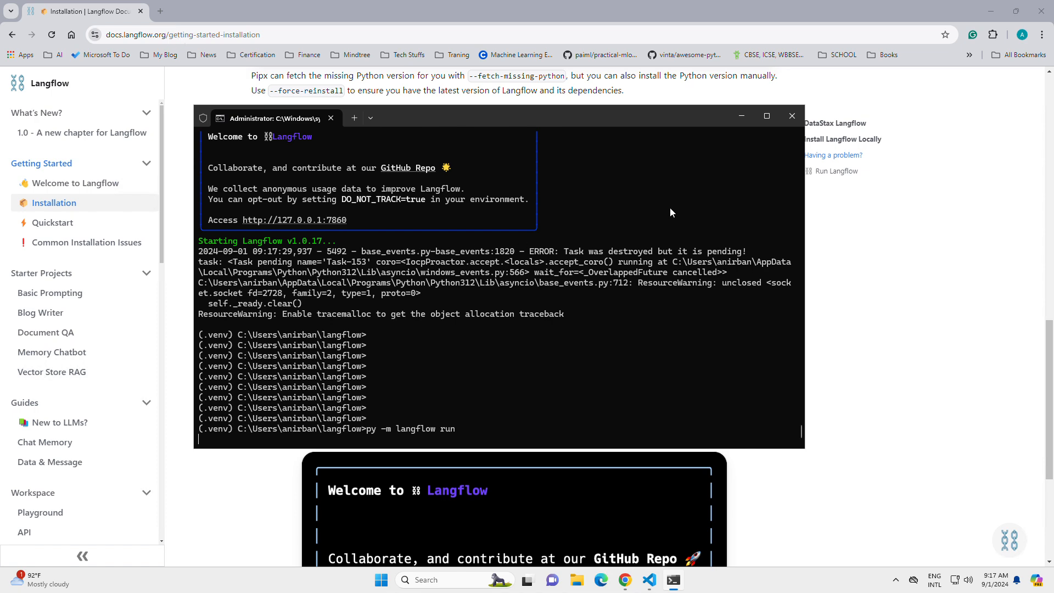
key(Return)
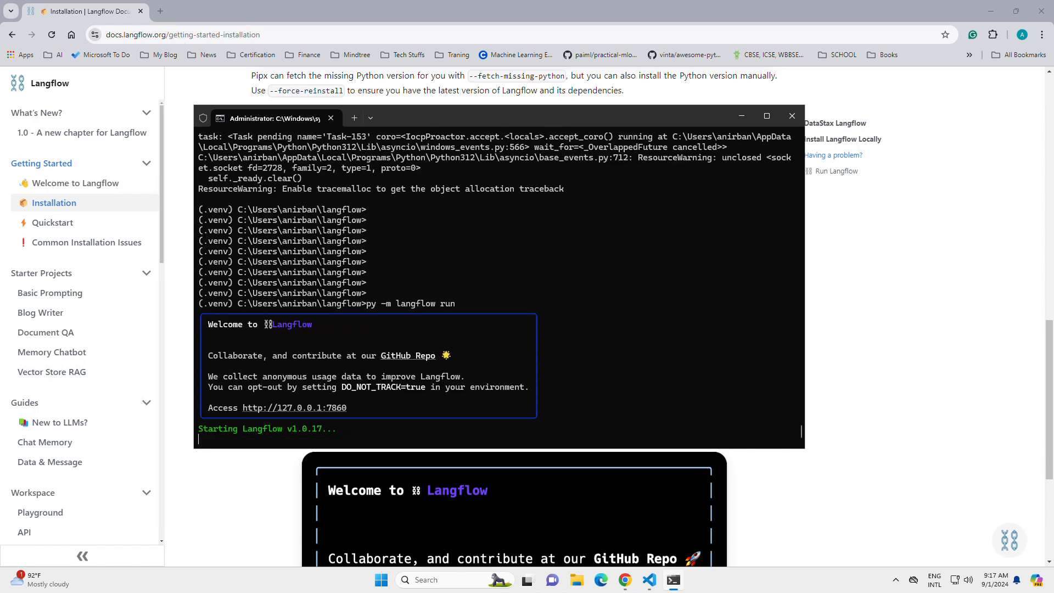
click(993, 12)
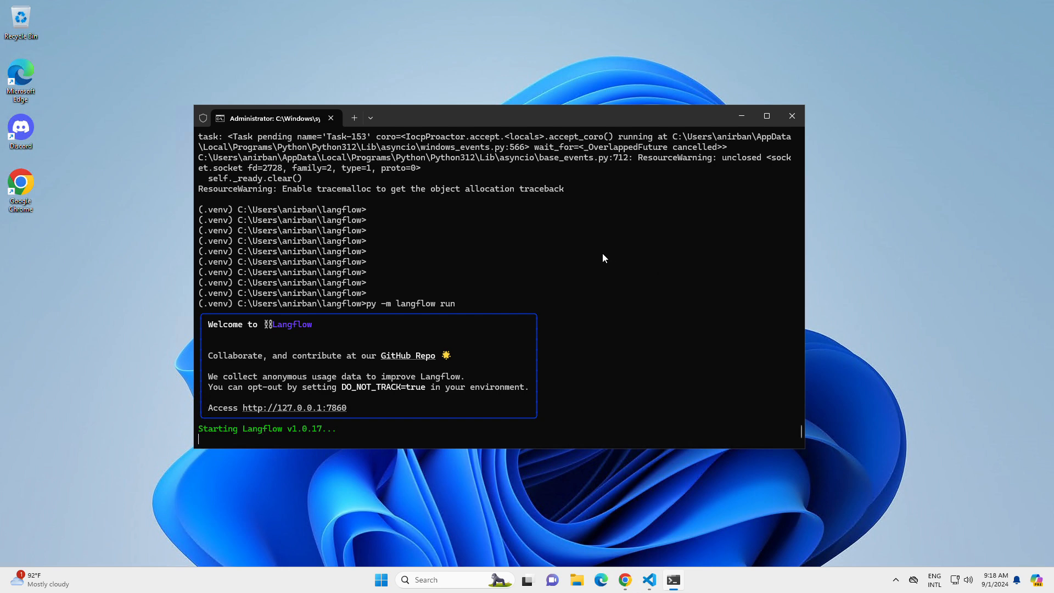
click(792, 117)
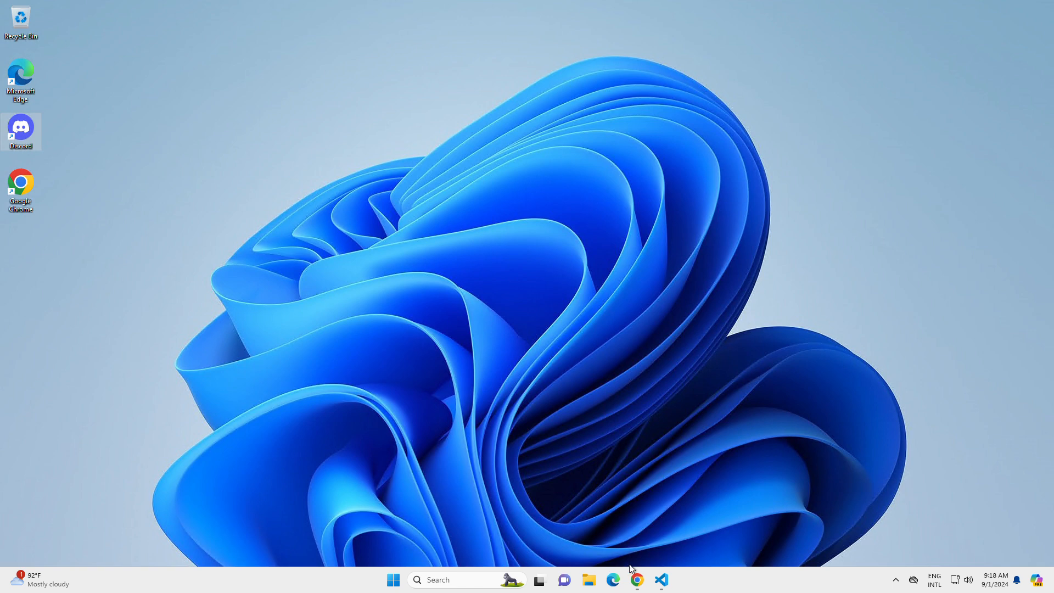
right_click(720, 580)
click(736, 554)
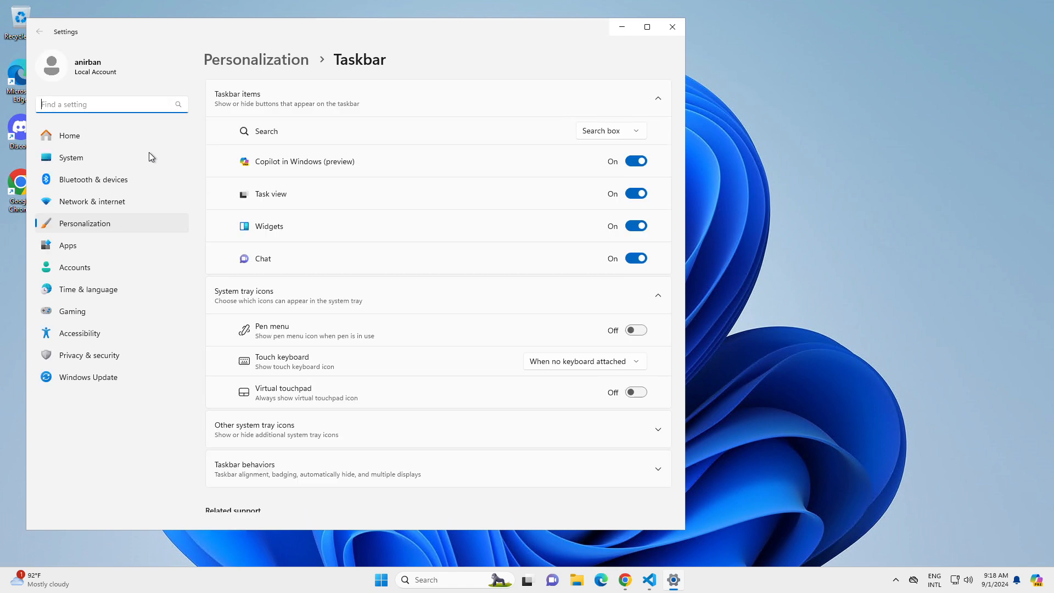
click(672, 27)
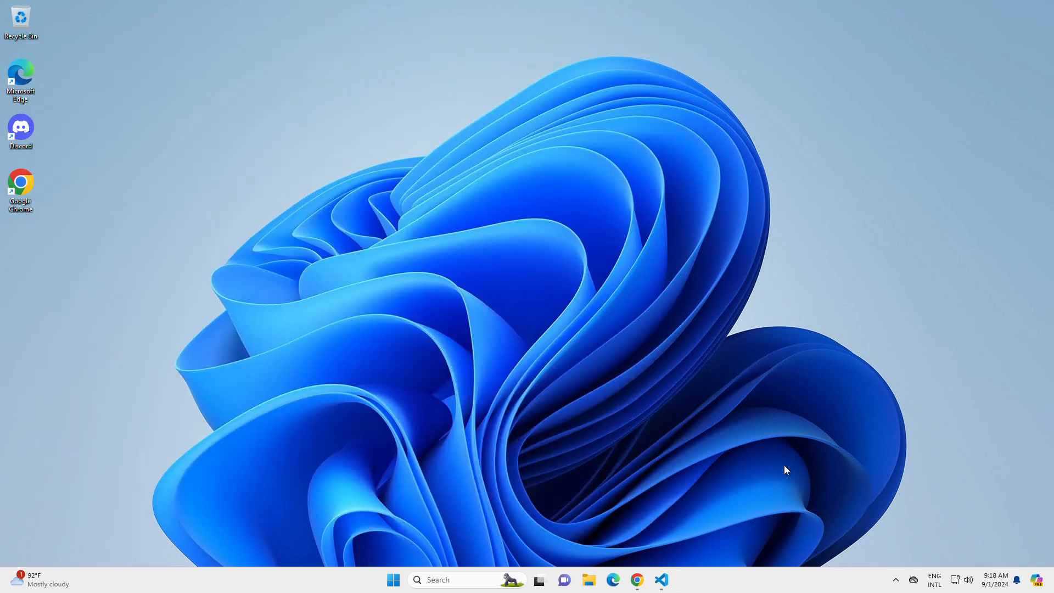
Step: Open Task Manager, end the Discord background process and close Task Manager
right_click(789, 587)
click(800, 540)
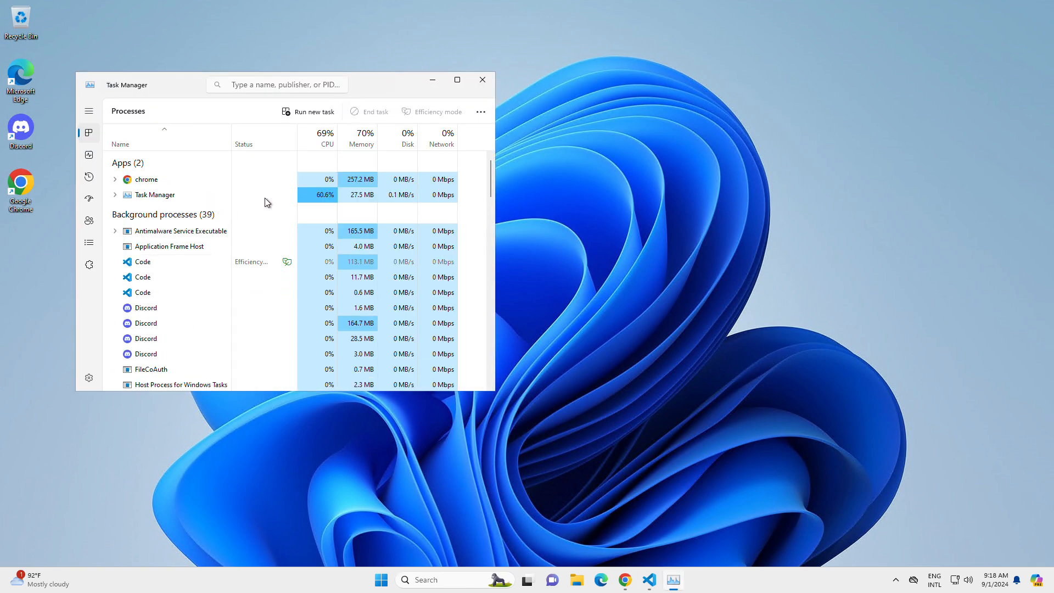
click(216, 194)
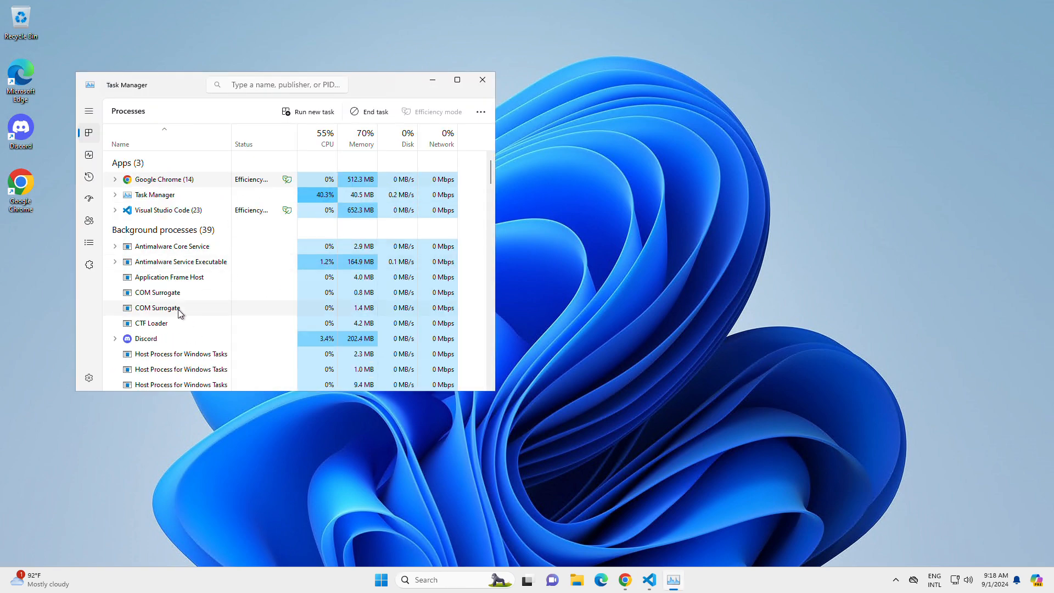
click(173, 340)
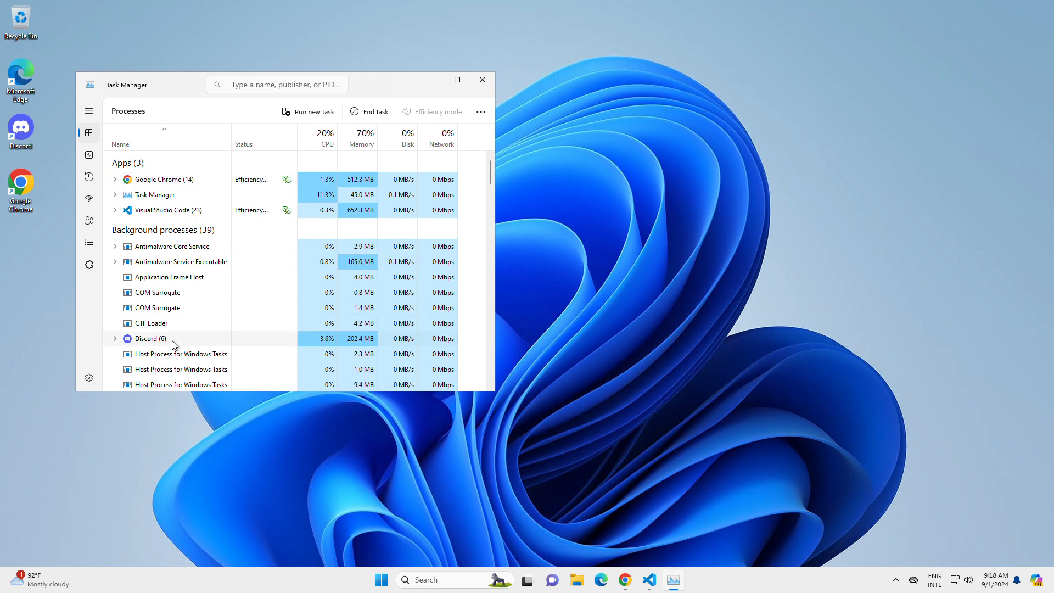
key(Delete)
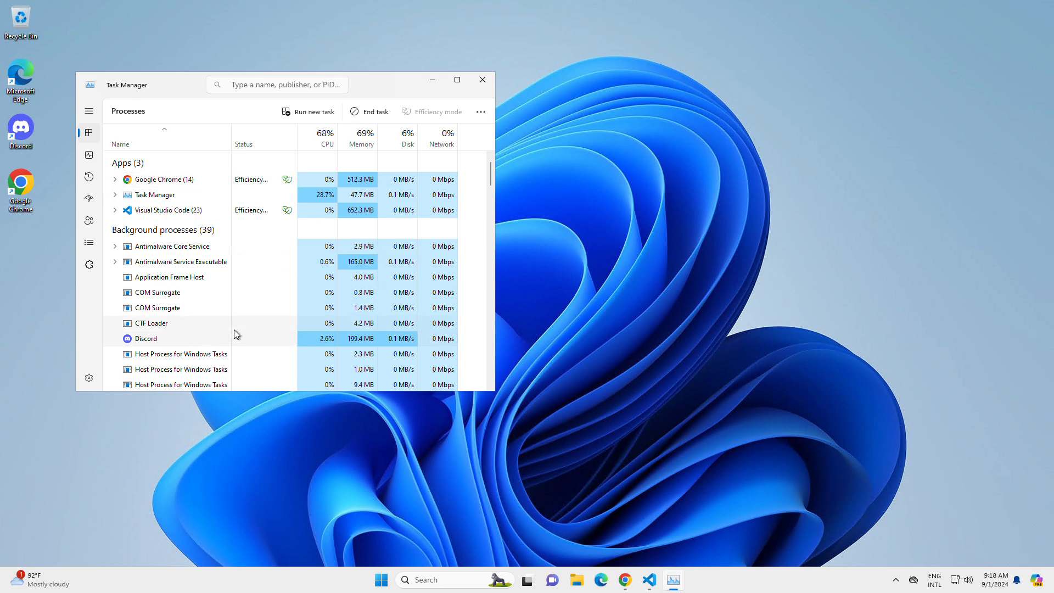
scroll(234, 332, down, 3)
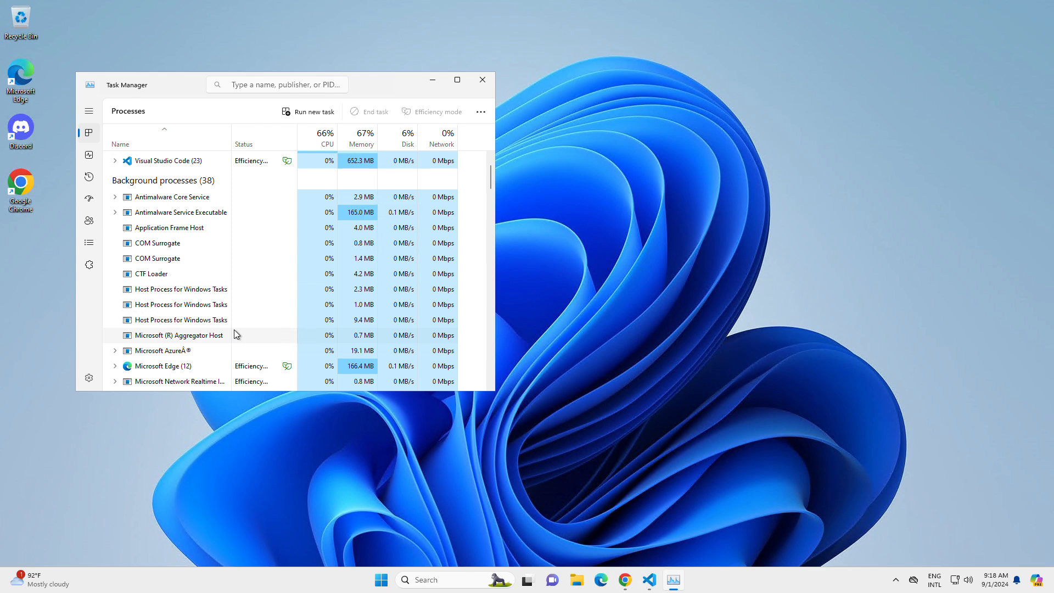
click(483, 80)
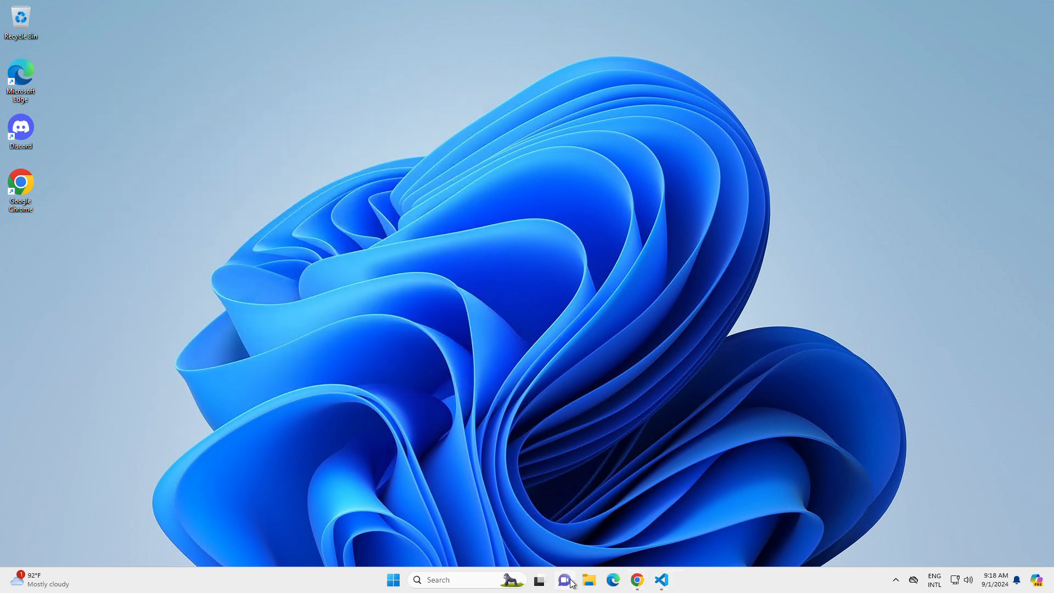
Step: Launch a command prompt by running cmd and change to the langflow folder
key(super+r)
text(cmd)
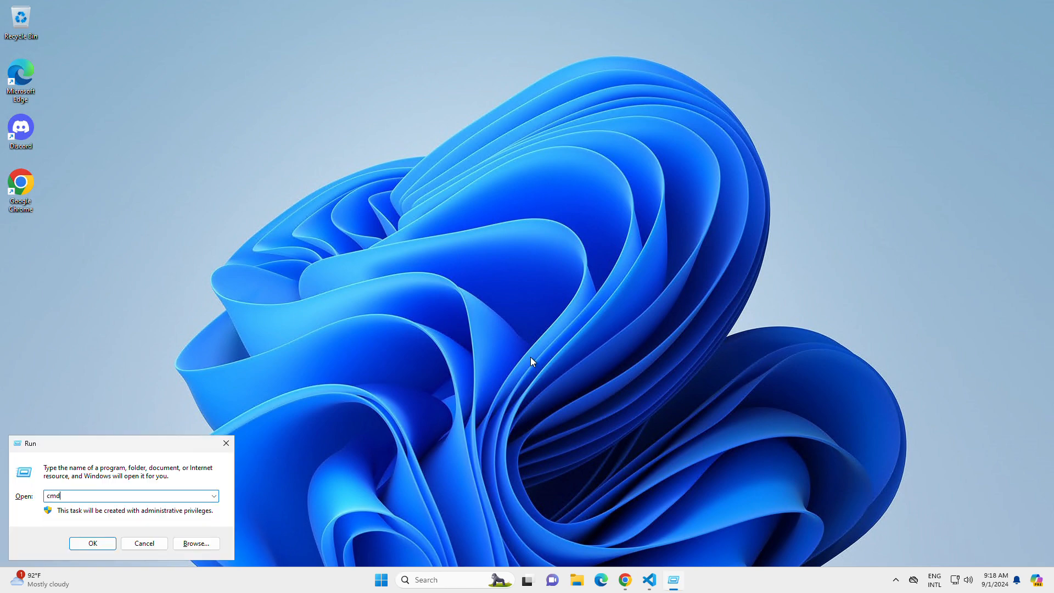
key(Return)
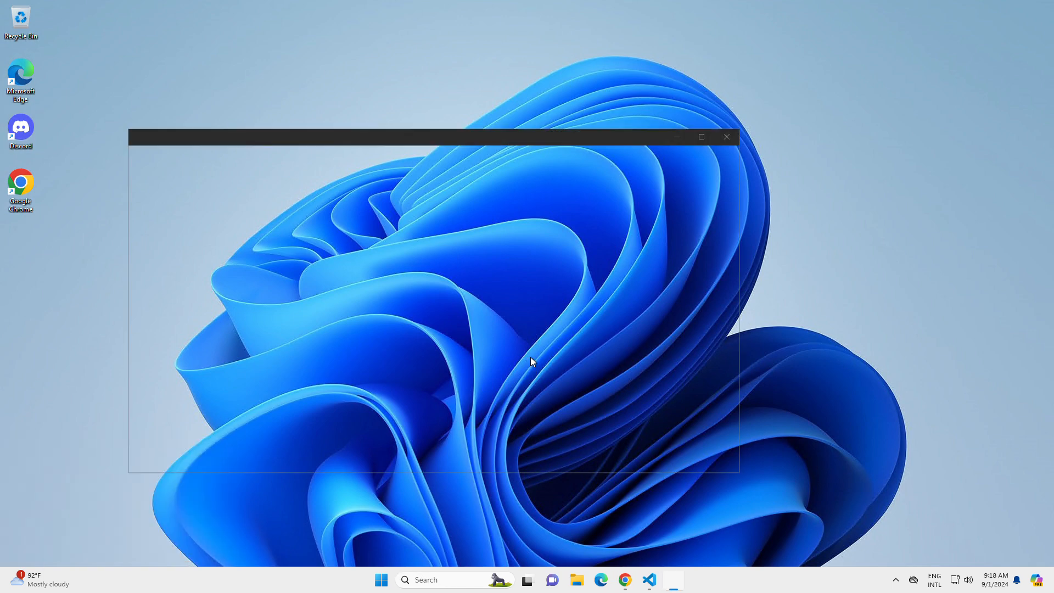
text(cd langflow)
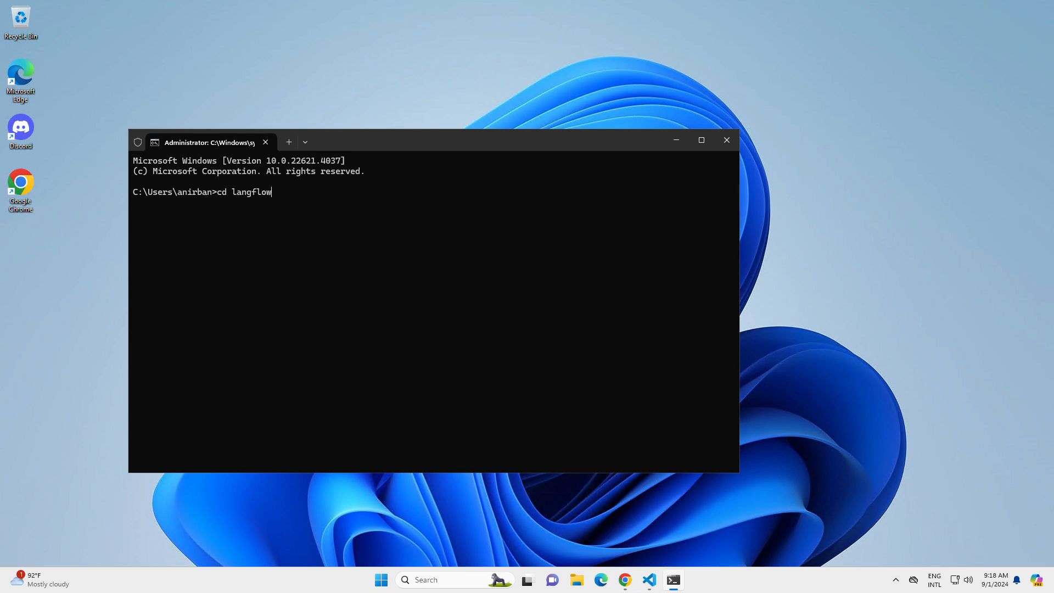
key(Return)
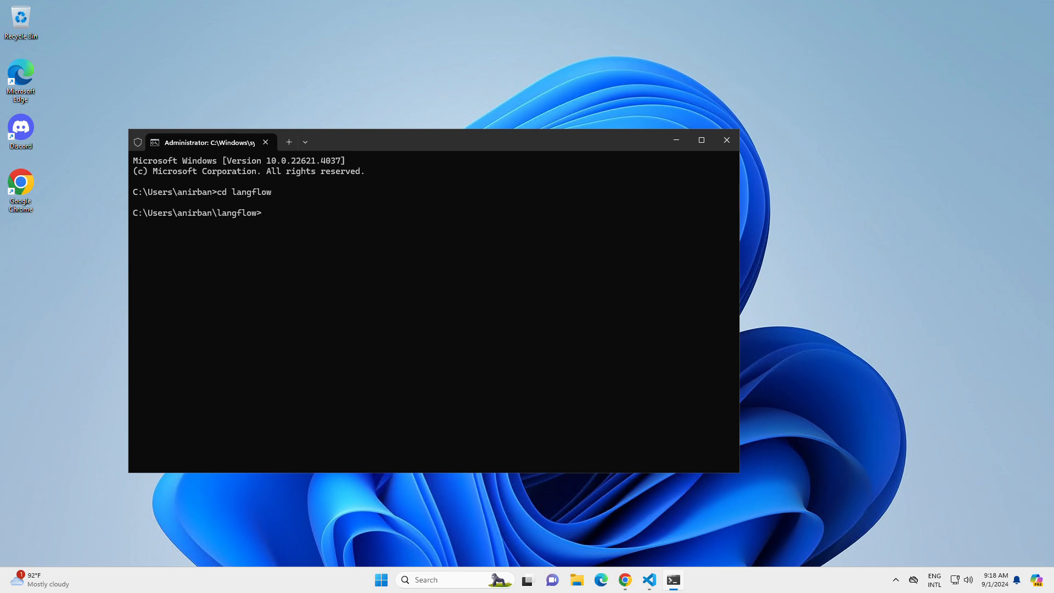
Step: Activate the Python virtual environment with .venv\Scripts\activate
text(.venv\Scripts\activate)
key(Return)
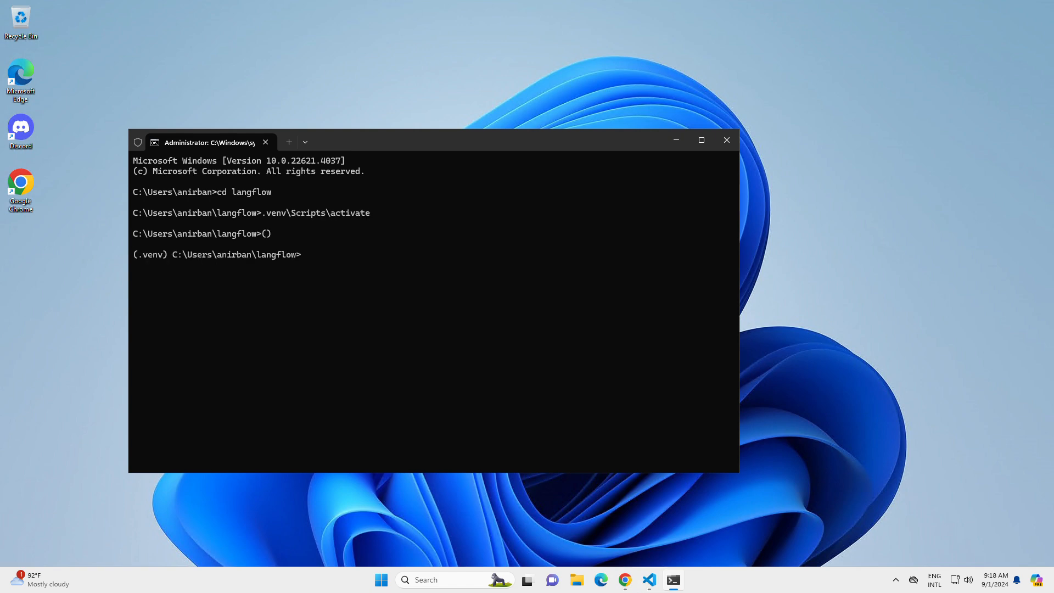
Step: Try to clear the terminal screen with the clear command
text(cd langflowpy)
key(BackSpace)
key(BackSpace)
key(BackSpace)
key(BackSpace)
key(BackSpace)
key(BackSpace)
key(BackSpace)
key(BackSpace)
key(BackSpace)
key(BackSpace)
key(BackSpace)
key(BackSpace)
key(BackSpace)
key(BackSpace)
text(clear)
key(Return)
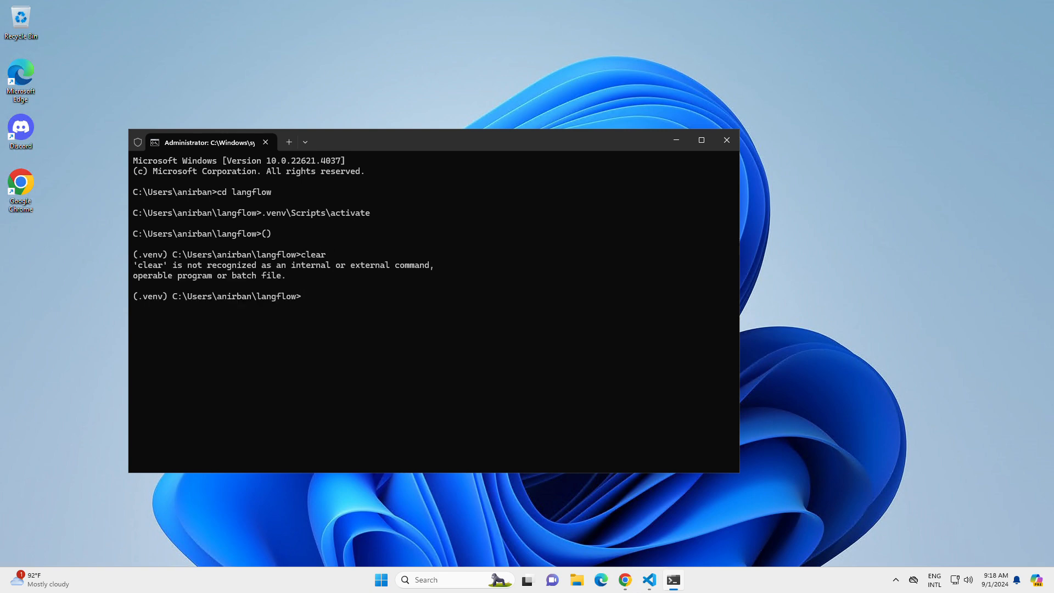
Step: Clear the terminal screen with cls and maximize the terminal window
text(cls)
key(Return)
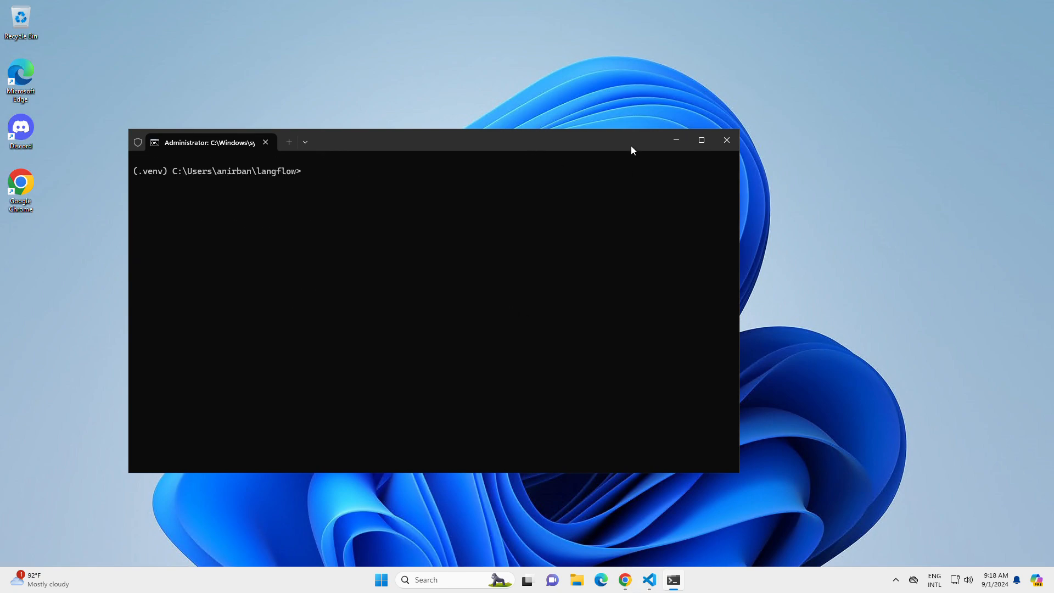
double_click(616, 140)
Step: Switch to the Chrome window with Common Installation Issues, close its first Langflow tab and open the documentation's Installation page
mouse_move(625, 580)
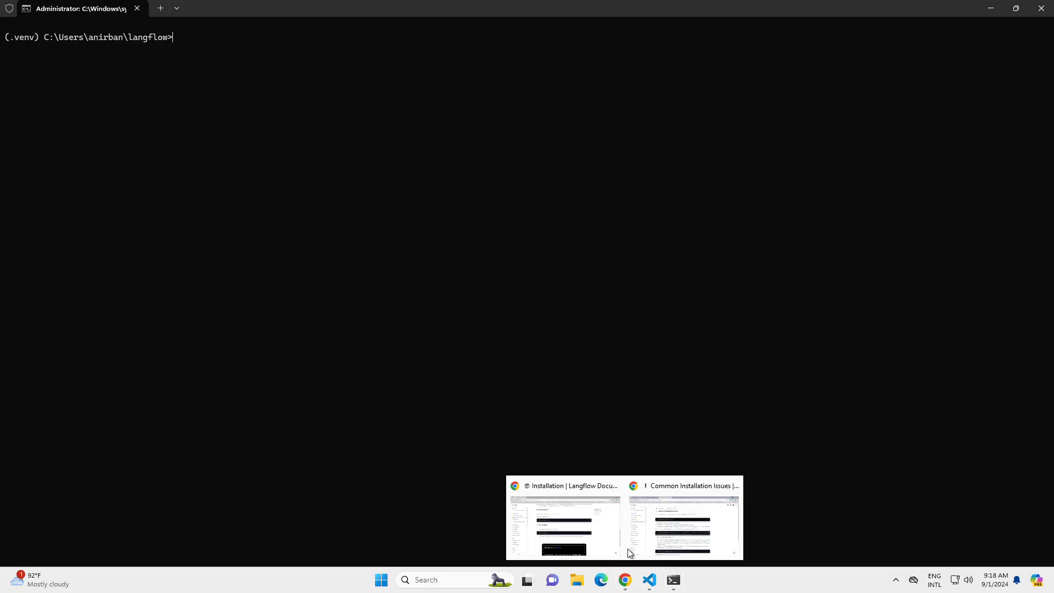
click(627, 548)
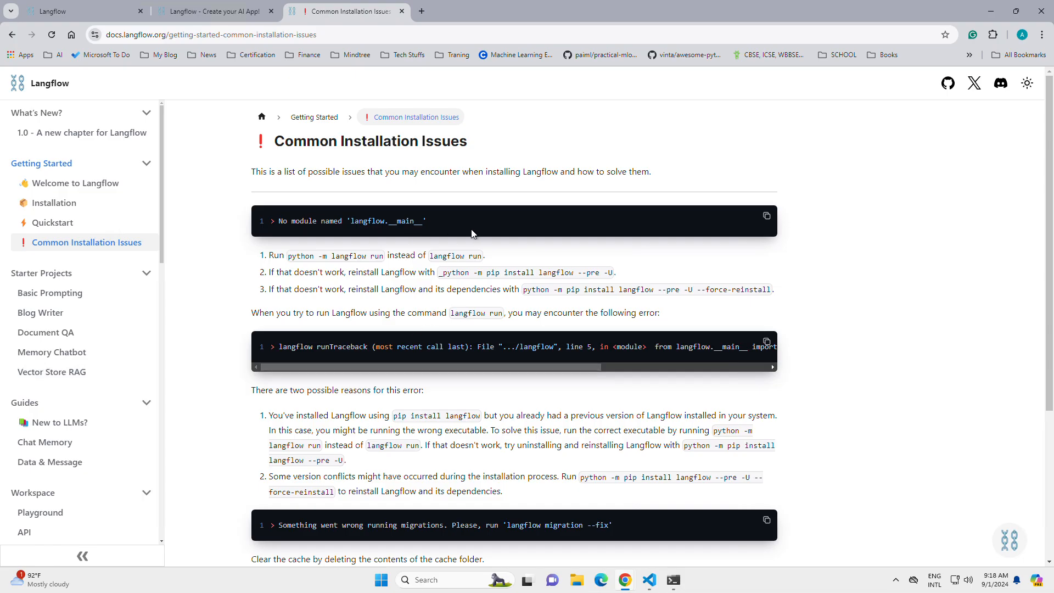
click(203, 11)
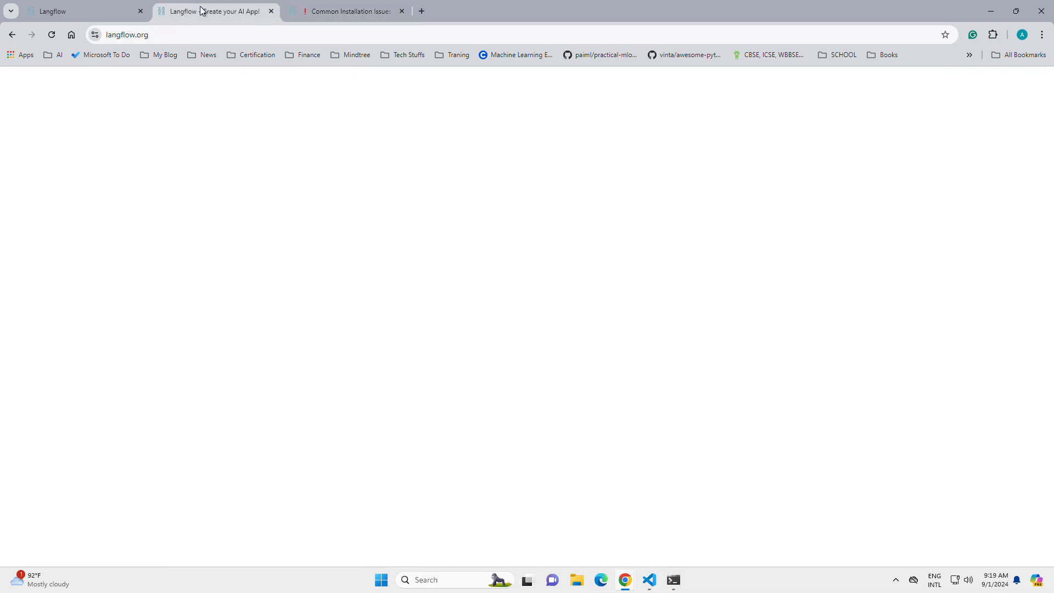
click(96, 7)
click(245, 20)
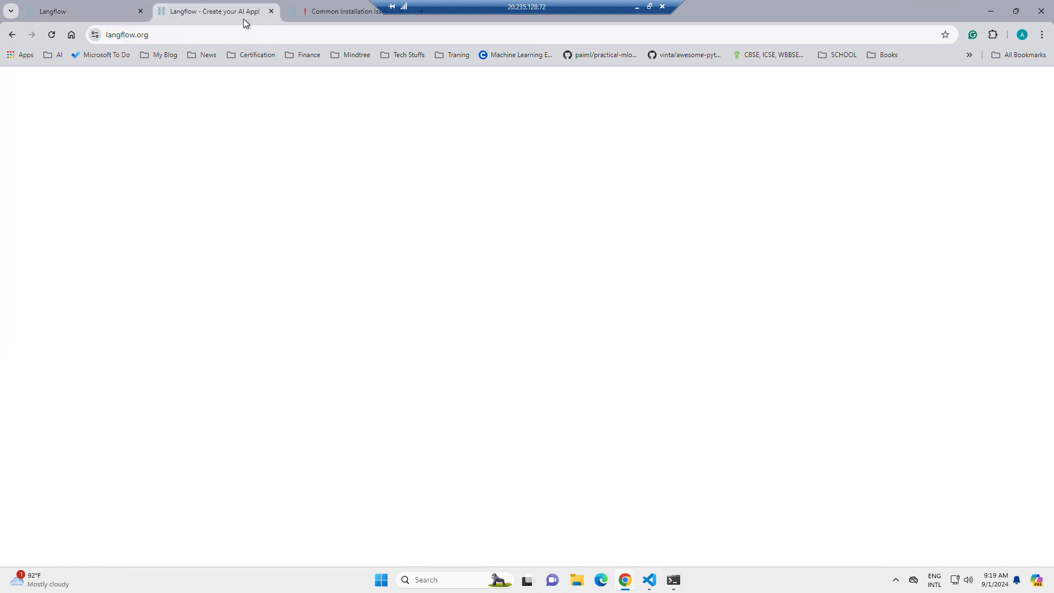
click(141, 12)
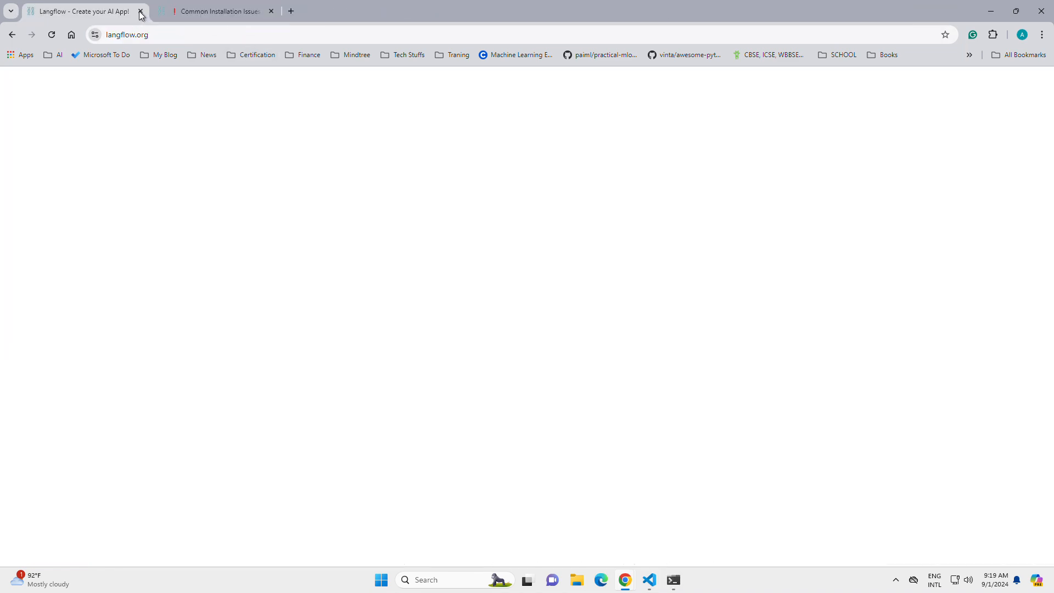
click(202, 11)
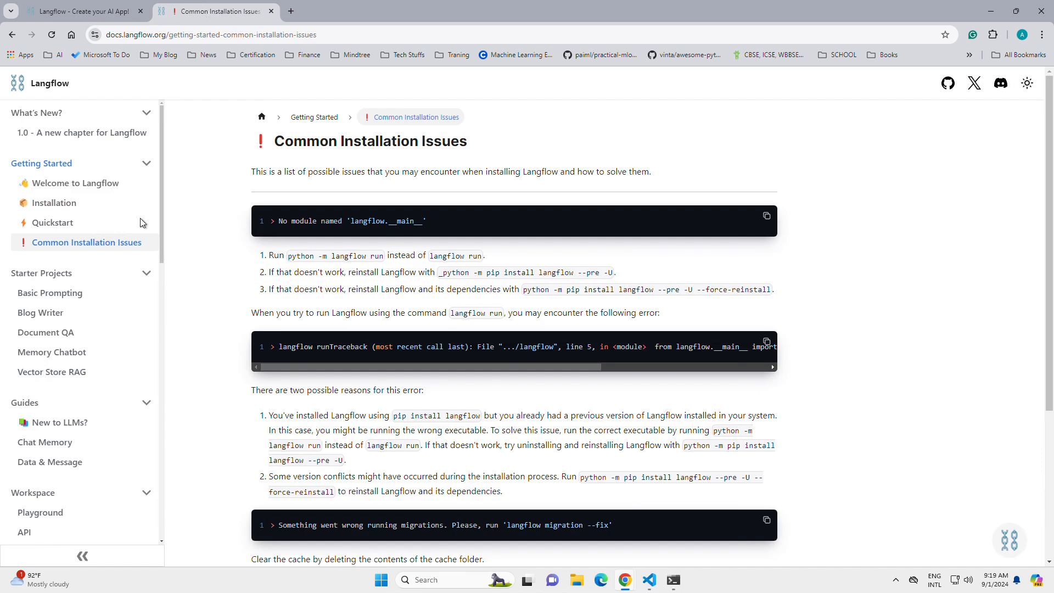
click(82, 203)
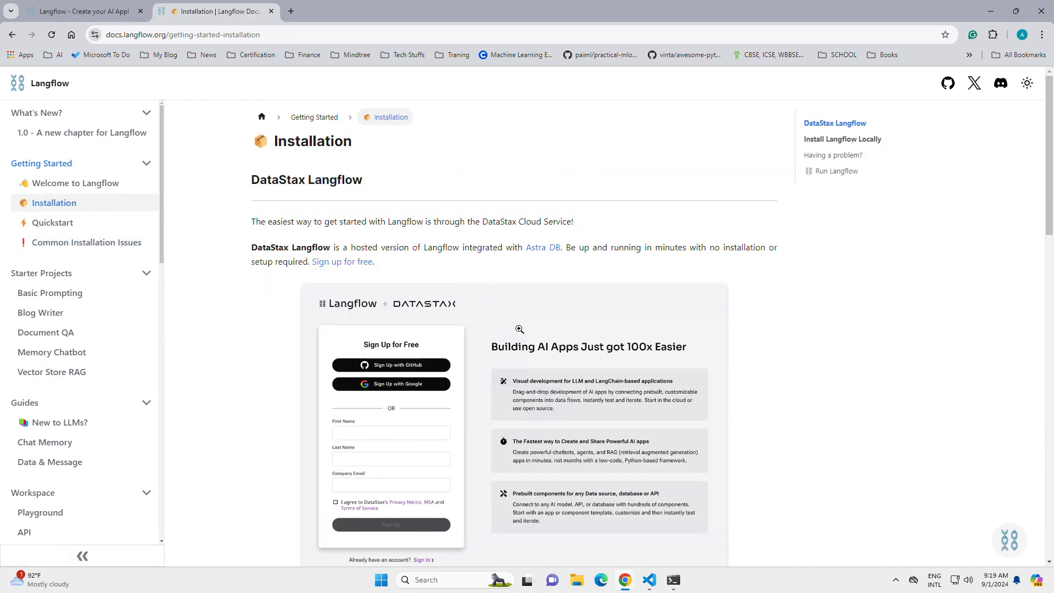
Step: Copy the python -m langflow run command from the Run Langflow section and return to the terminal
scroll(521, 339, down, 8)
scroll(522, 339, down, 6)
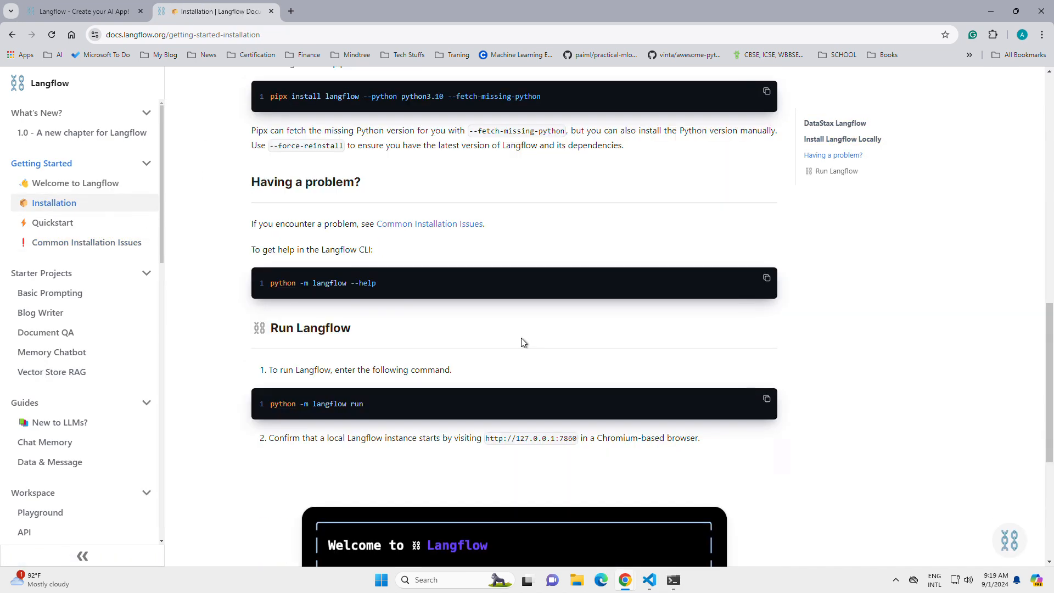
click(769, 401)
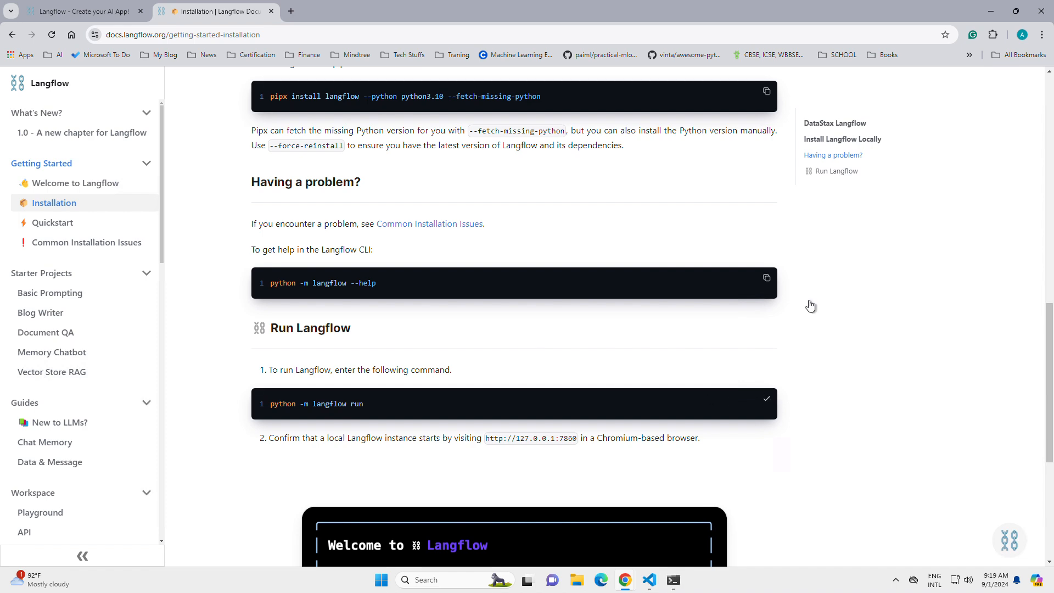
click(991, 11)
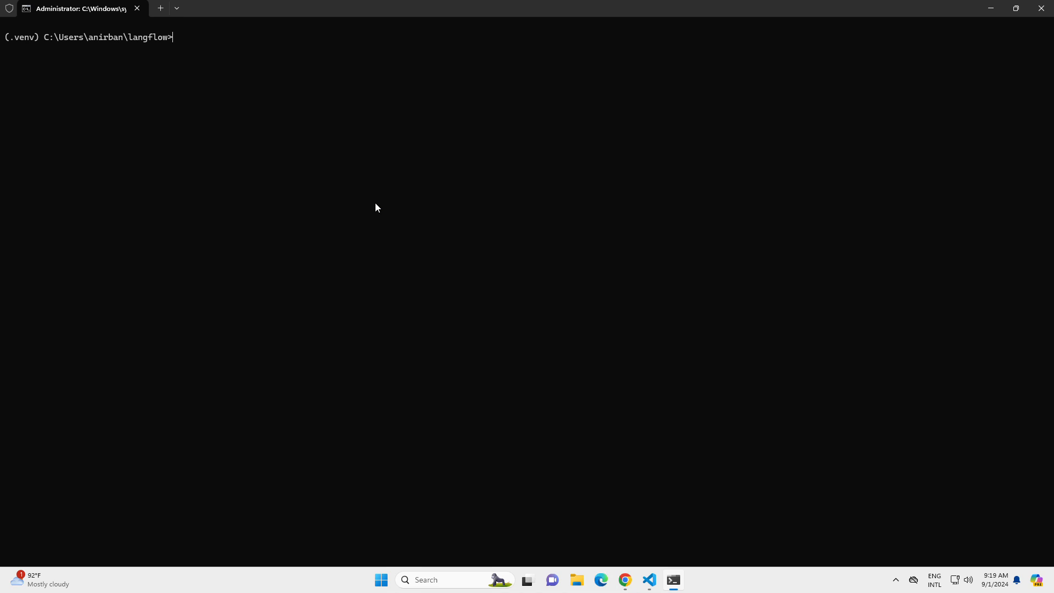
Step: Start the Langflow server from the virtual environment with py -m langflow run
key(ctrl+v)
key(Home)
key(Delete)
key(Delete)
key(Delete)
key(Delete)
key(Delete)
key(Delete)
text(py)
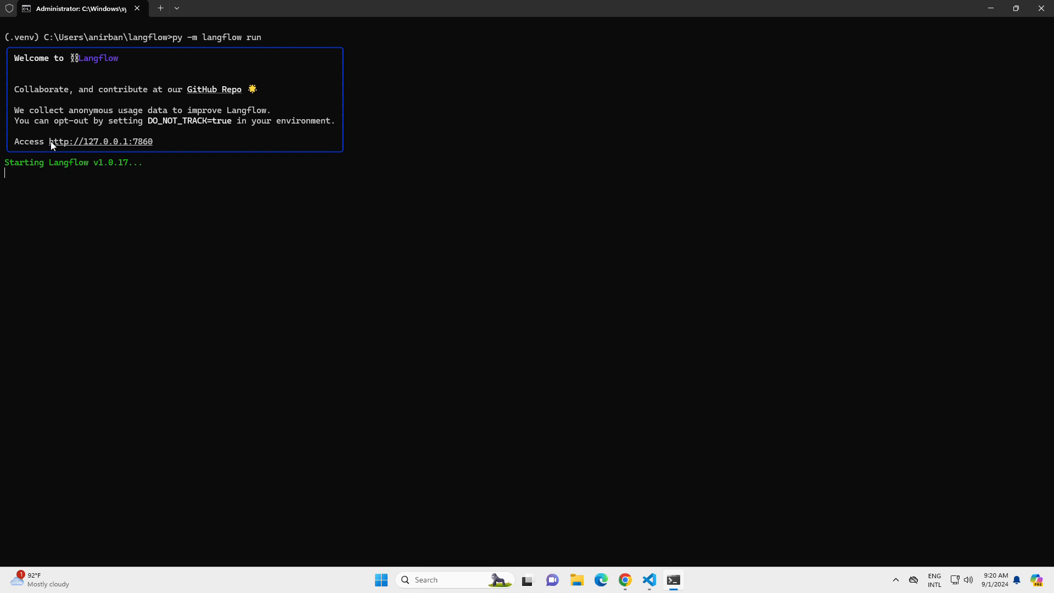
drag(50, 140, 138, 141)
key(ctrl+c)
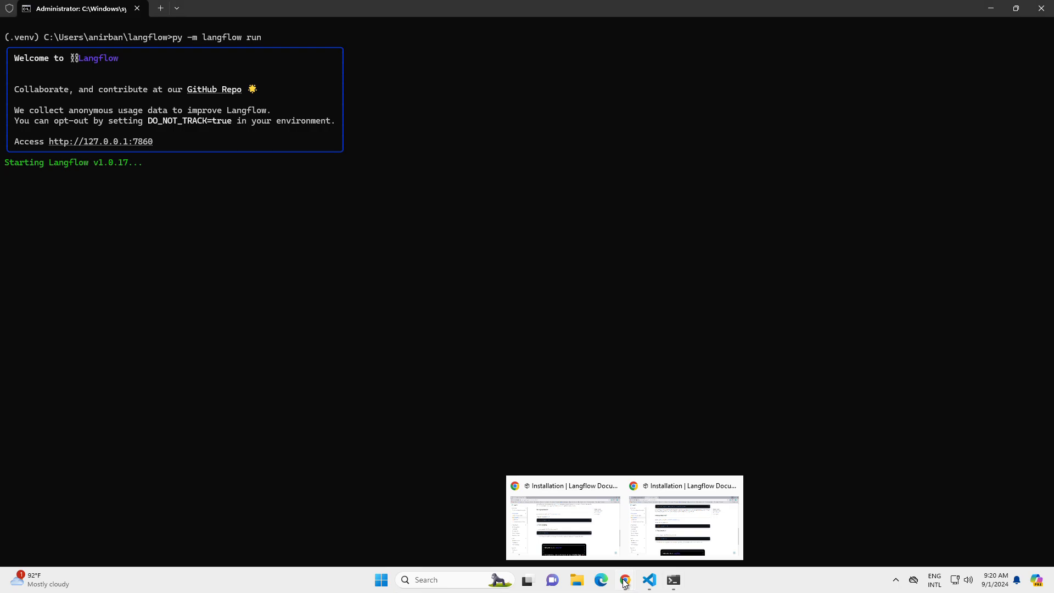
key(alt+Tab)
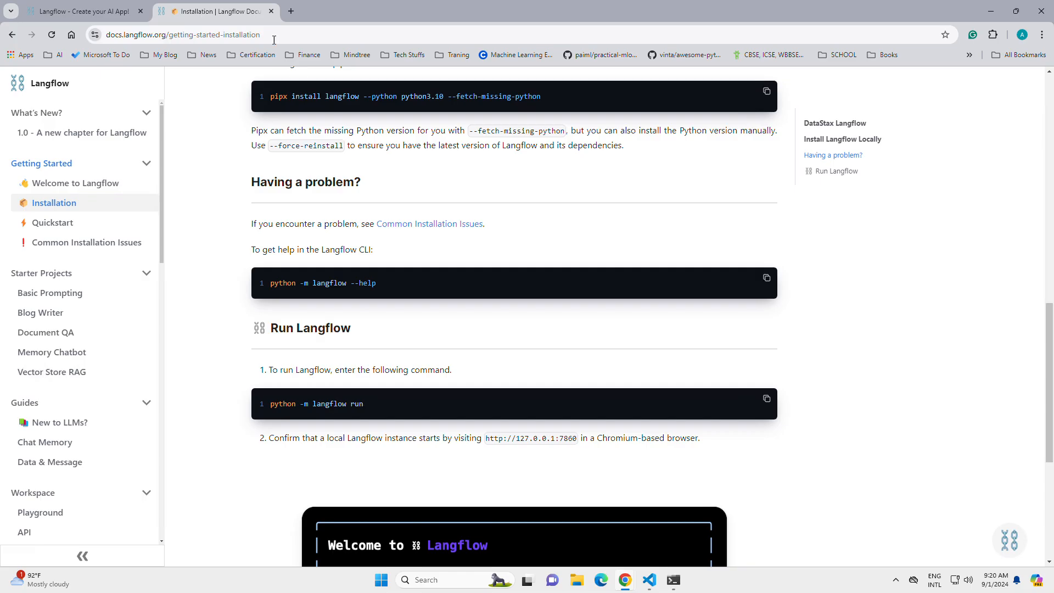
click(287, 11)
key(ctrl+v)
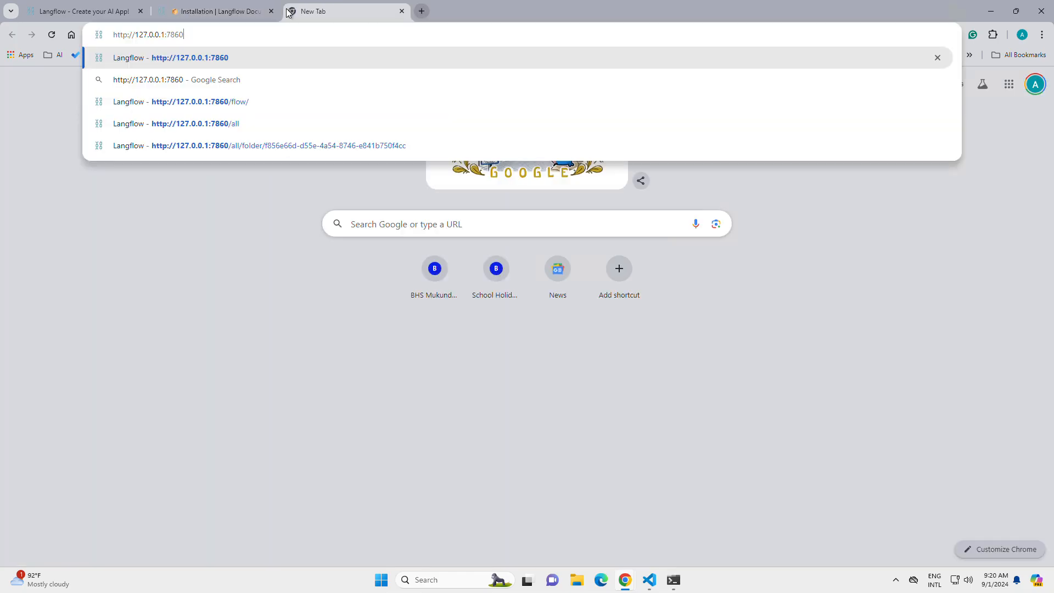
key(Return)
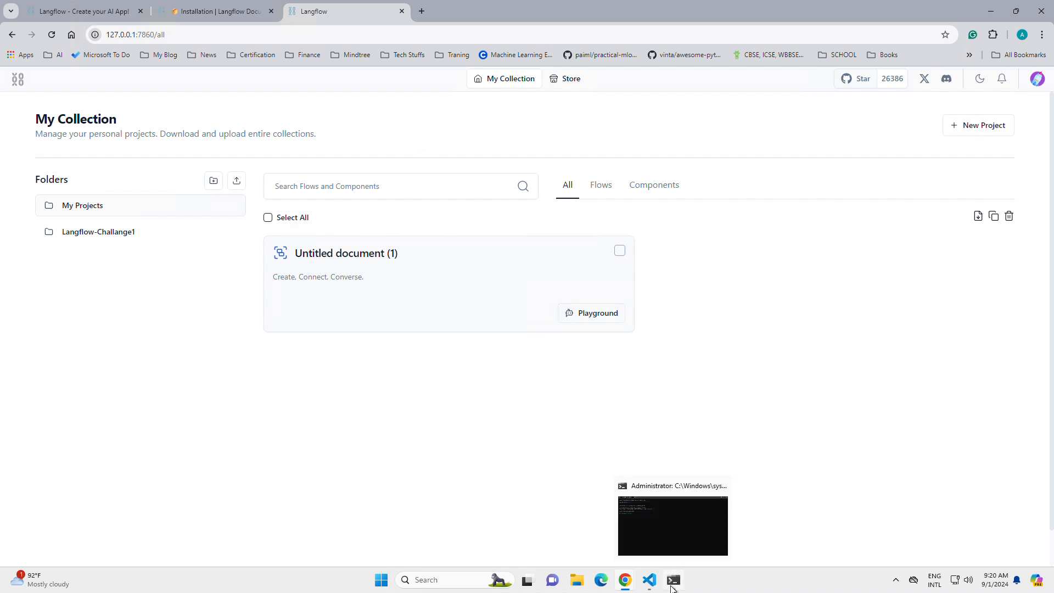
click(674, 524)
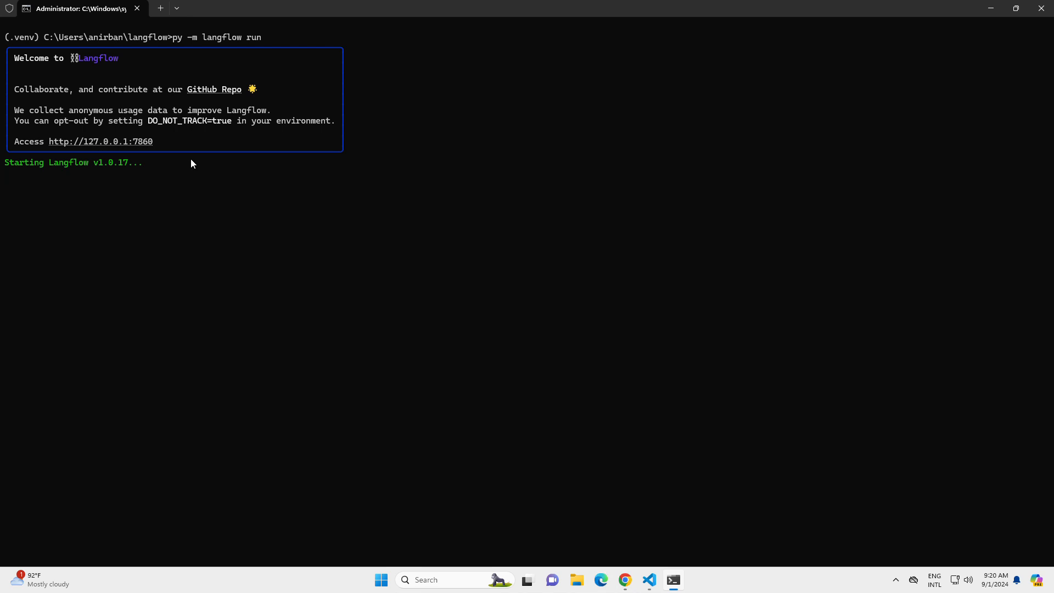
click(991, 8)
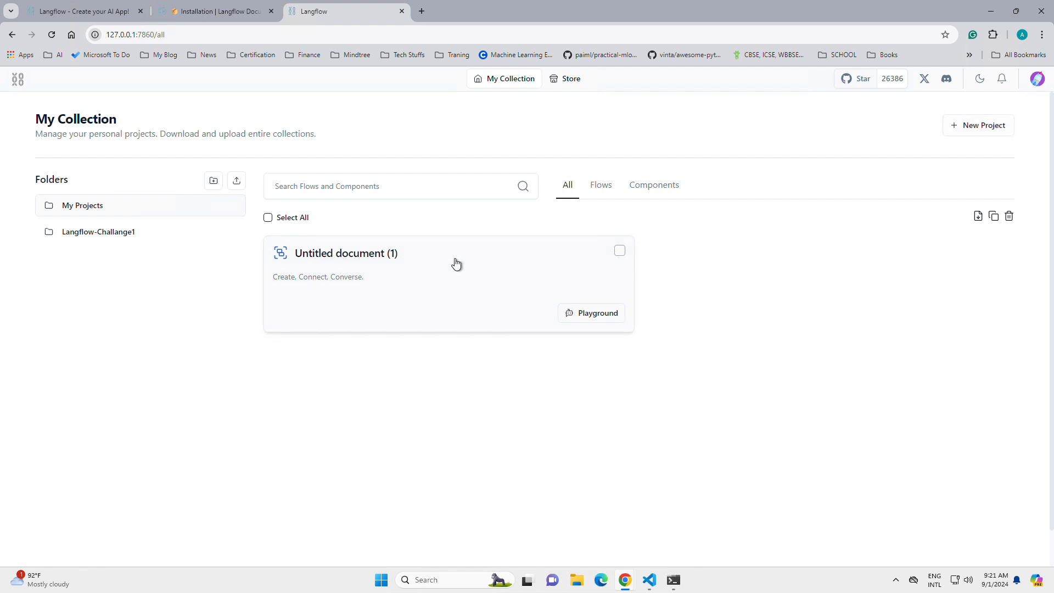
Step: Open the Untitled document flow in the Langflow-Challange1 folder and look over its connected components
click(124, 233)
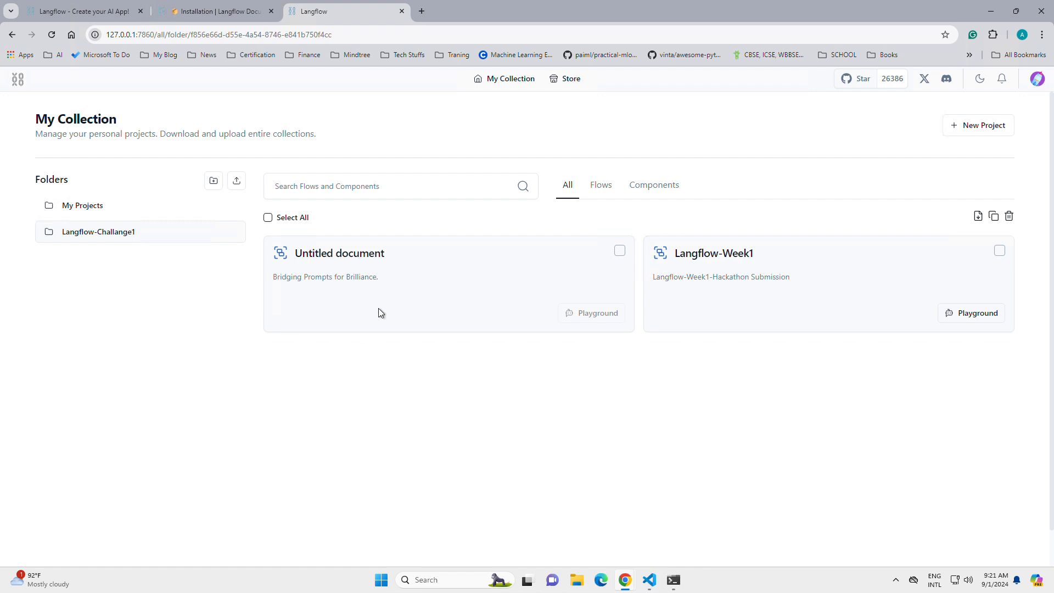
click(372, 262)
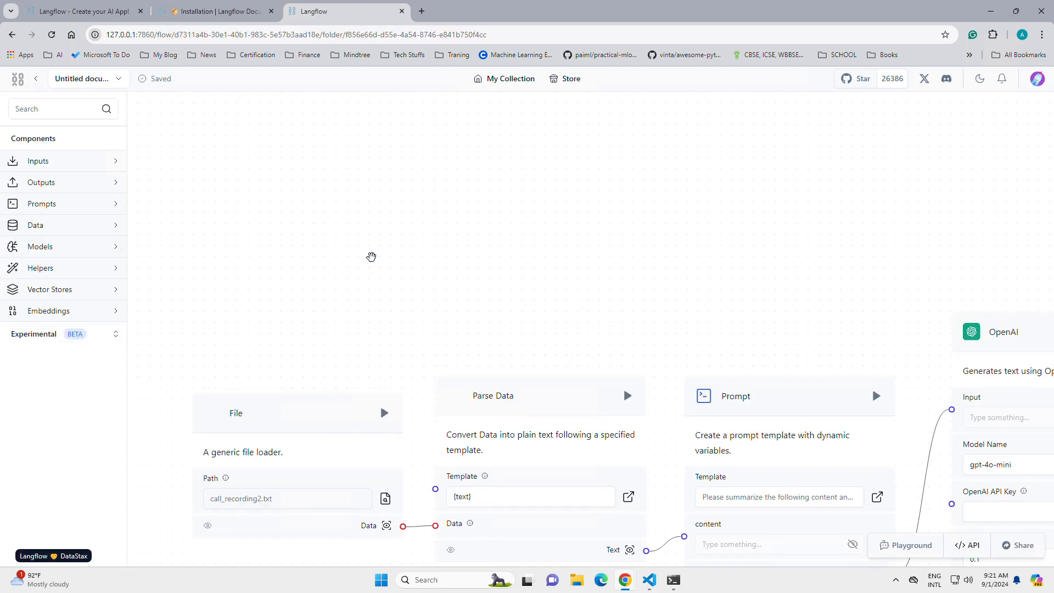
drag(393, 157, 522, 167)
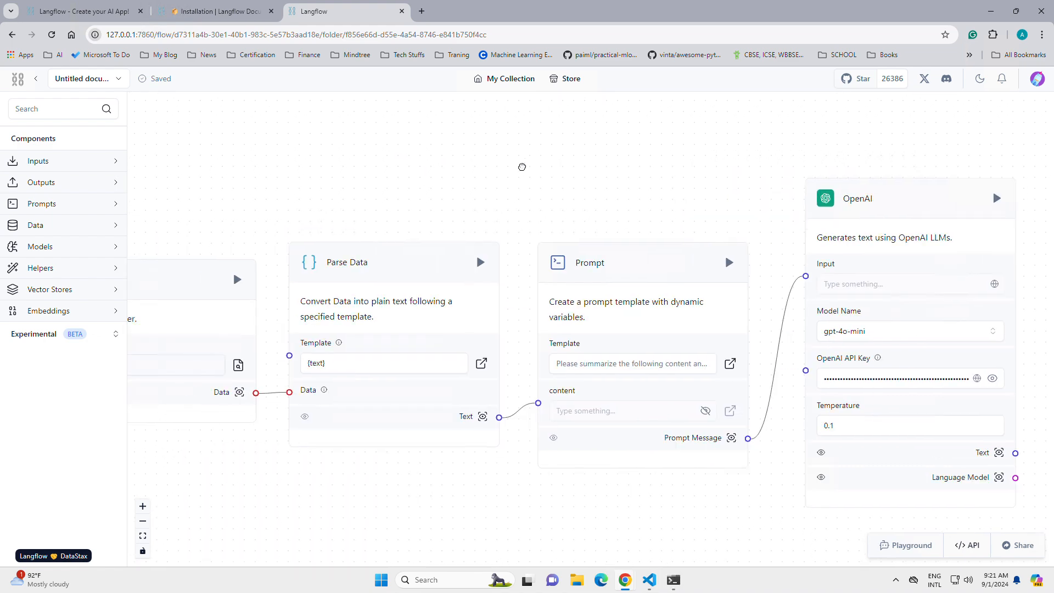
drag(344, 172, 518, 176)
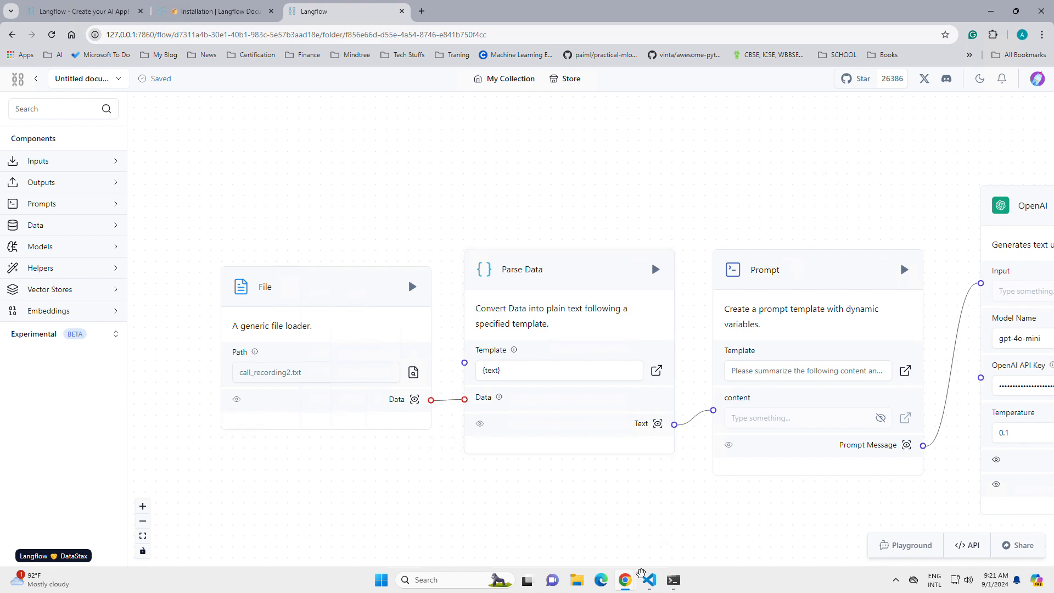
Step: Switch to VS Code and review the customer call transcripts in call_recording1.txt and call_recording2.txt
mouse_move(650, 585)
click(681, 511)
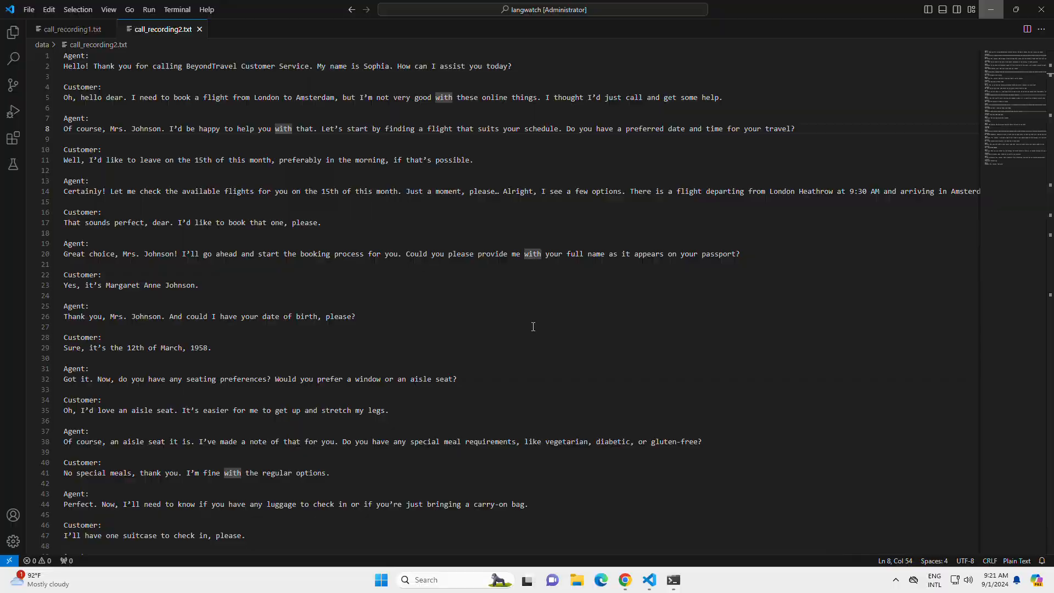
click(60, 31)
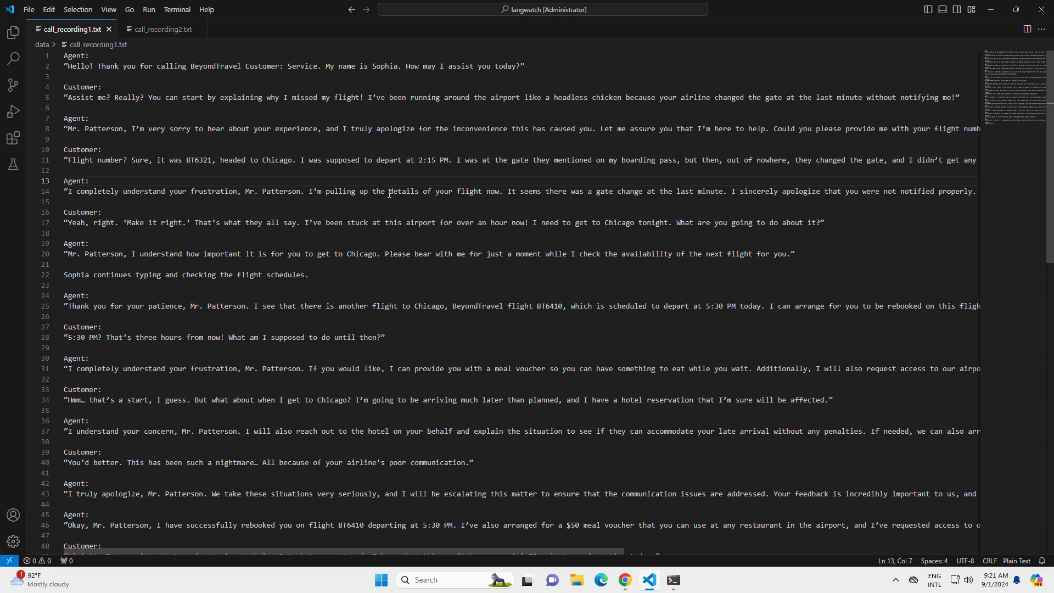
double_click(224, 66)
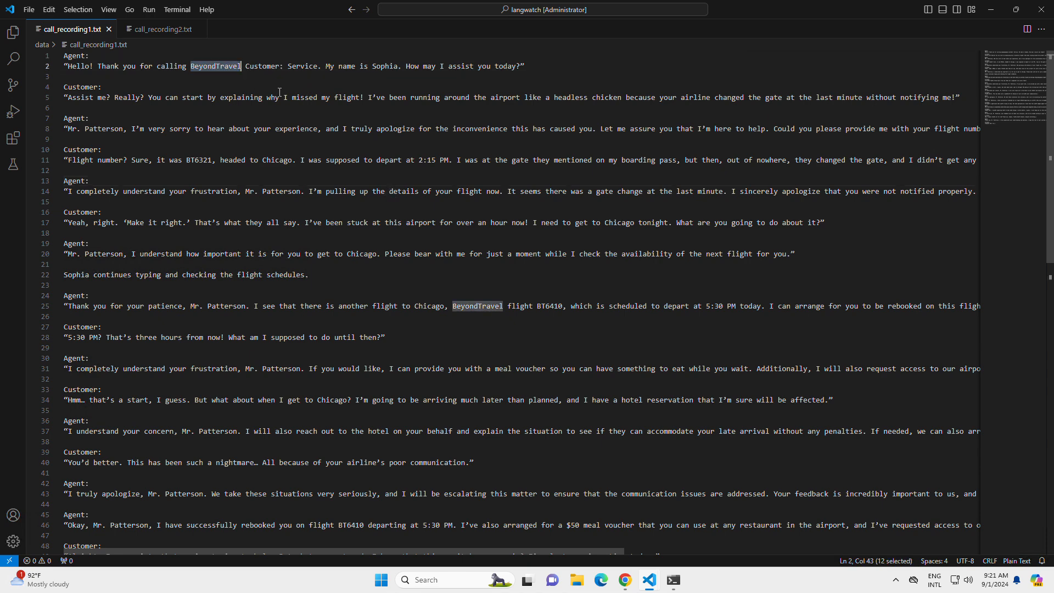
click(77, 97)
drag(77, 97, 212, 97)
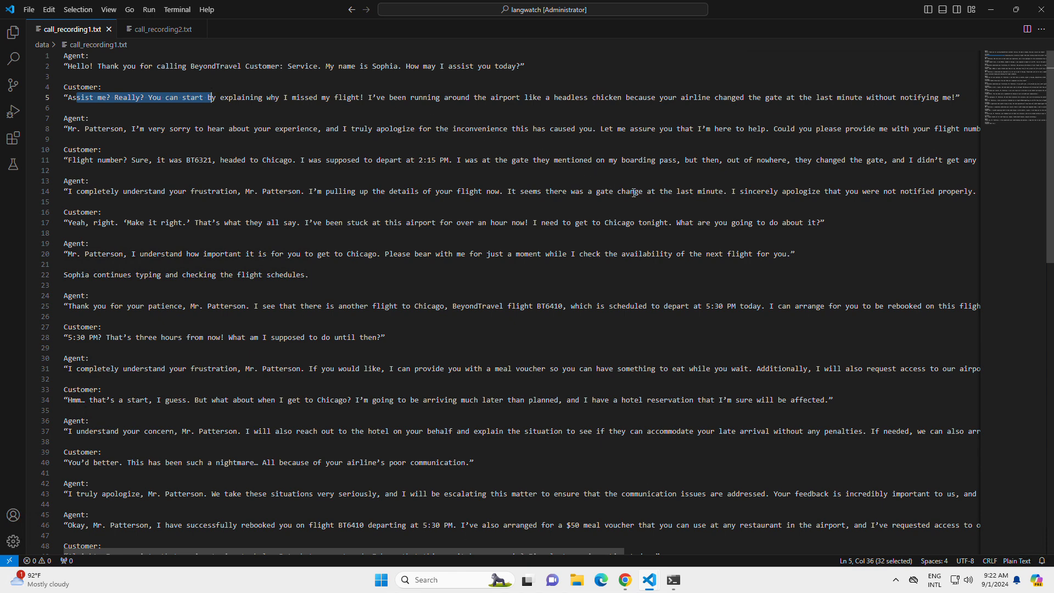
click(159, 29)
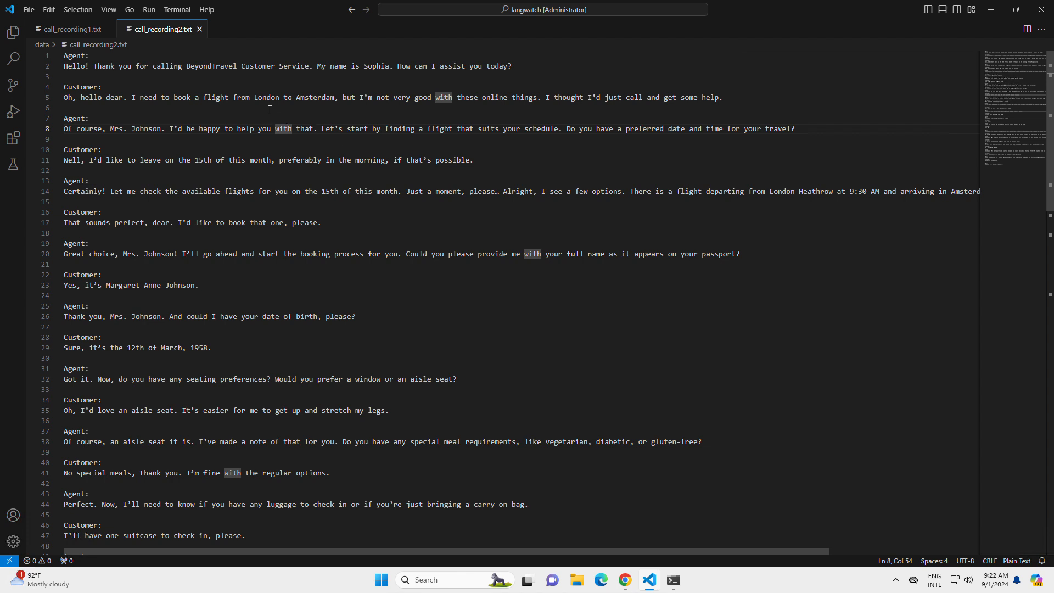
drag(254, 98, 329, 99)
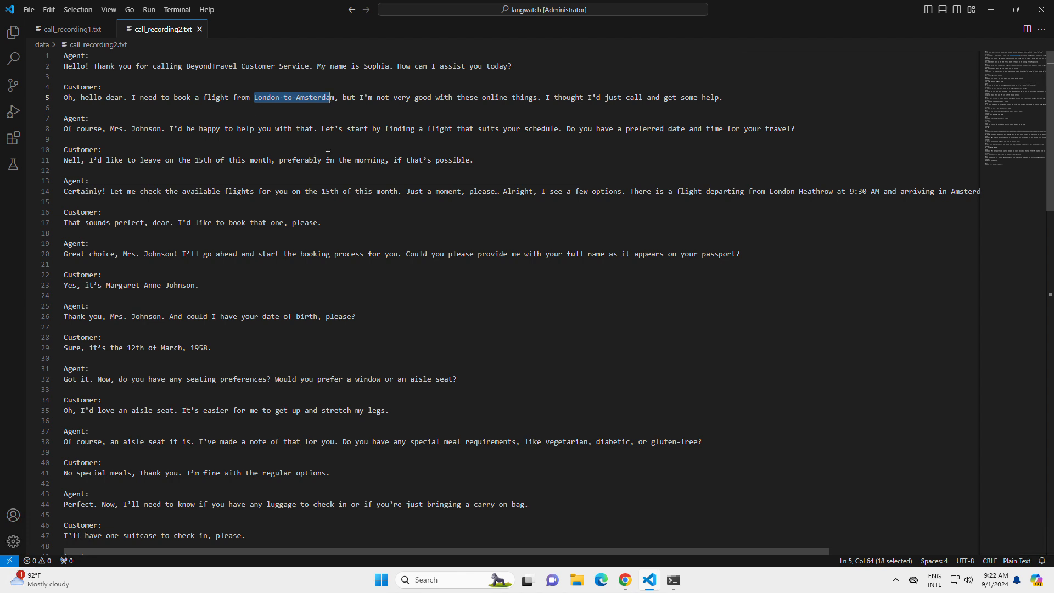
click(67, 29)
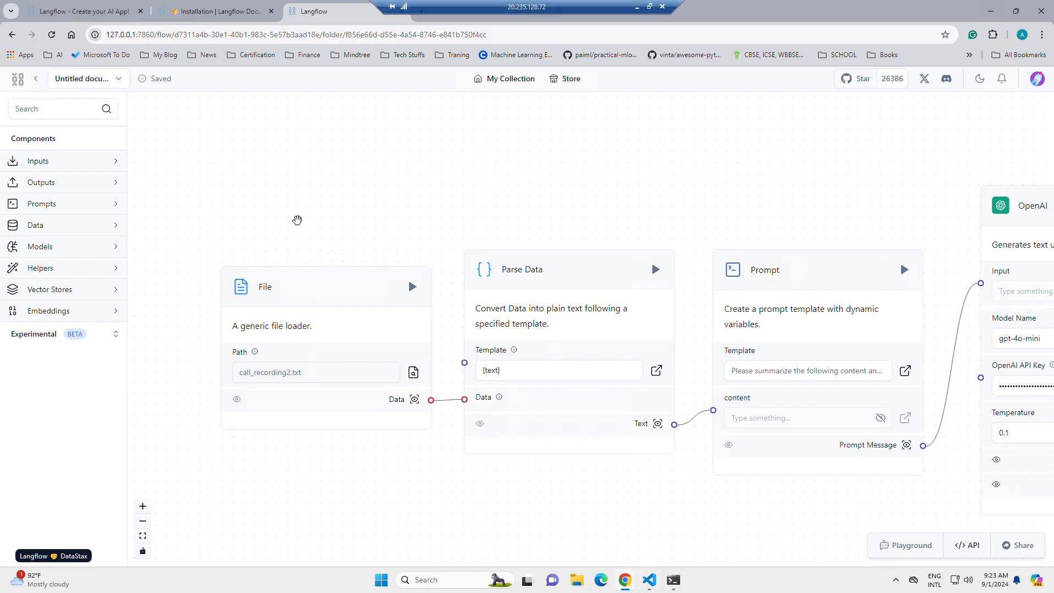
Step: Add another File component from the Data category to the Langflow canvas, above the existing File component
scroll(322, 201, down, 1)
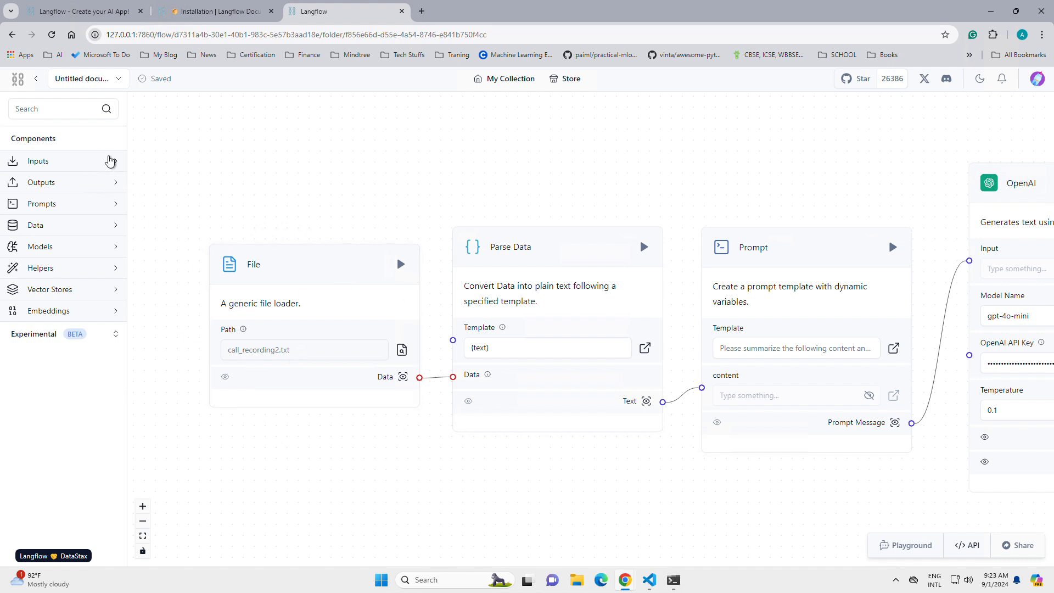
click(110, 161)
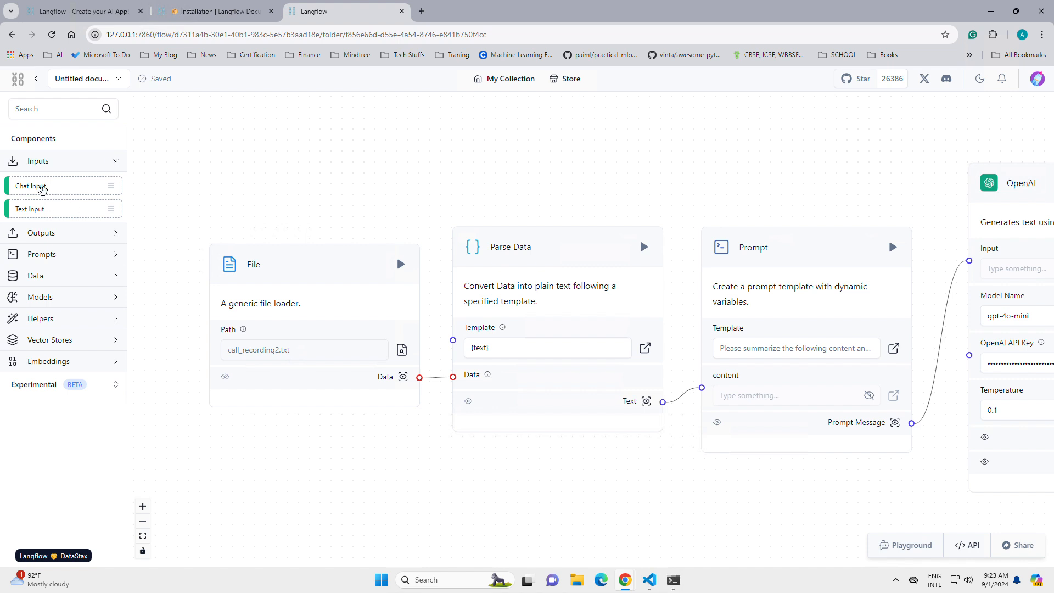
click(104, 280)
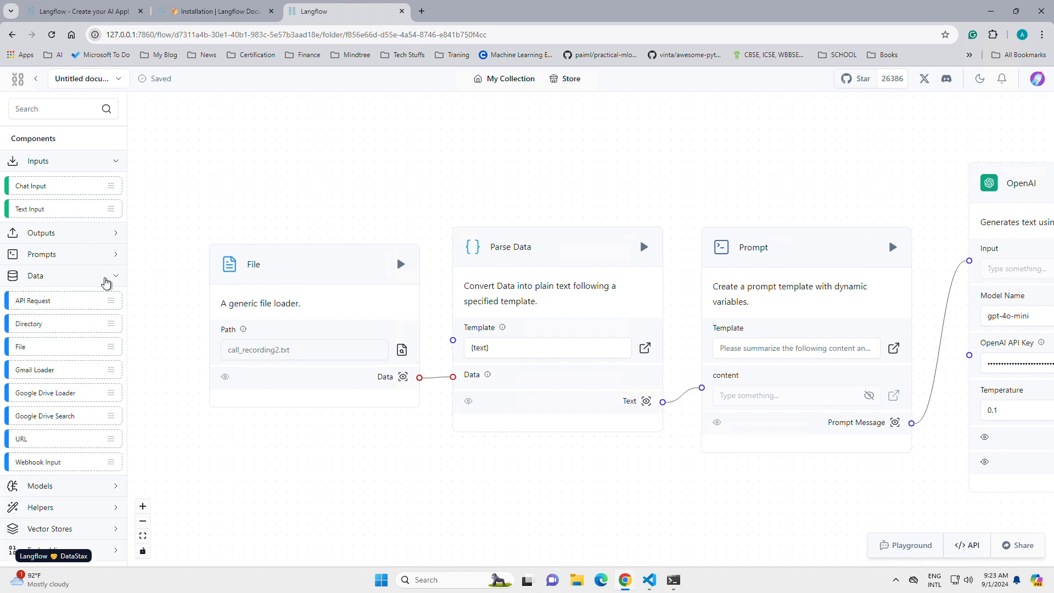
drag(32, 347, 293, 145)
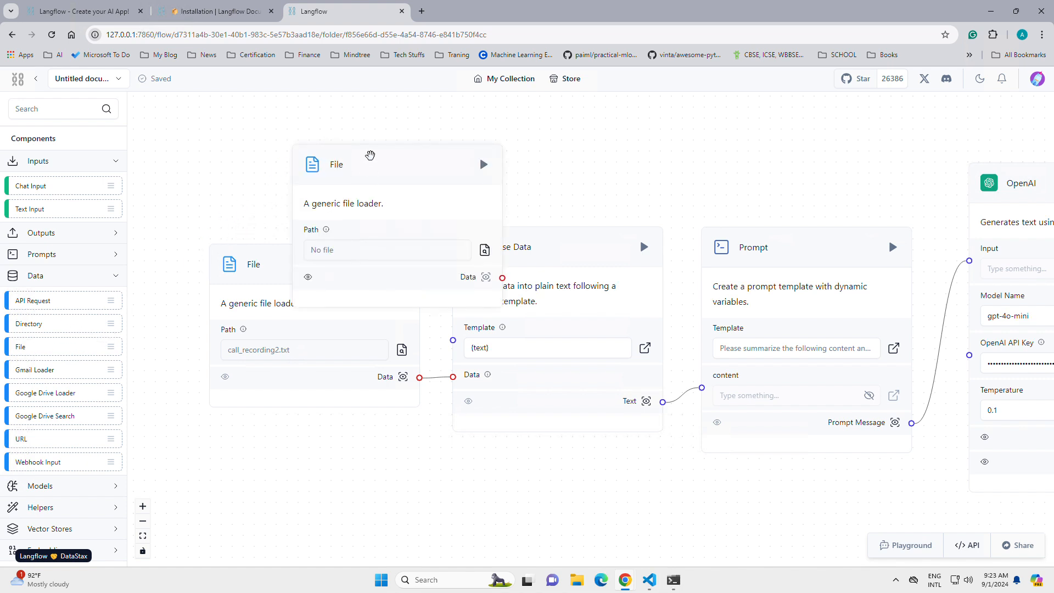
drag(370, 155, 278, 132)
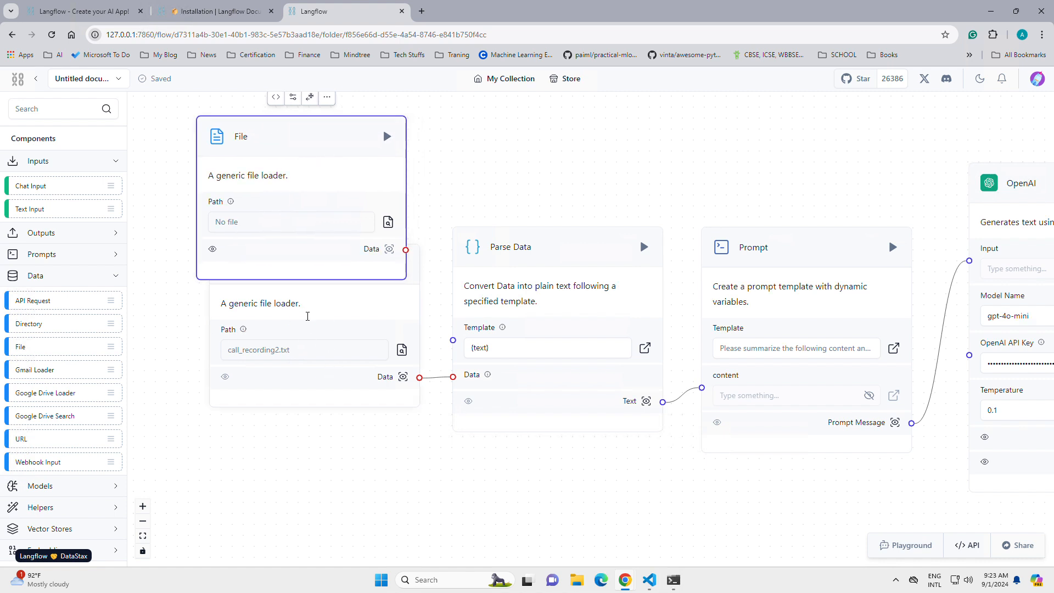
Step: Open the new File component's file selection, cancel it and delete that component
click(388, 221)
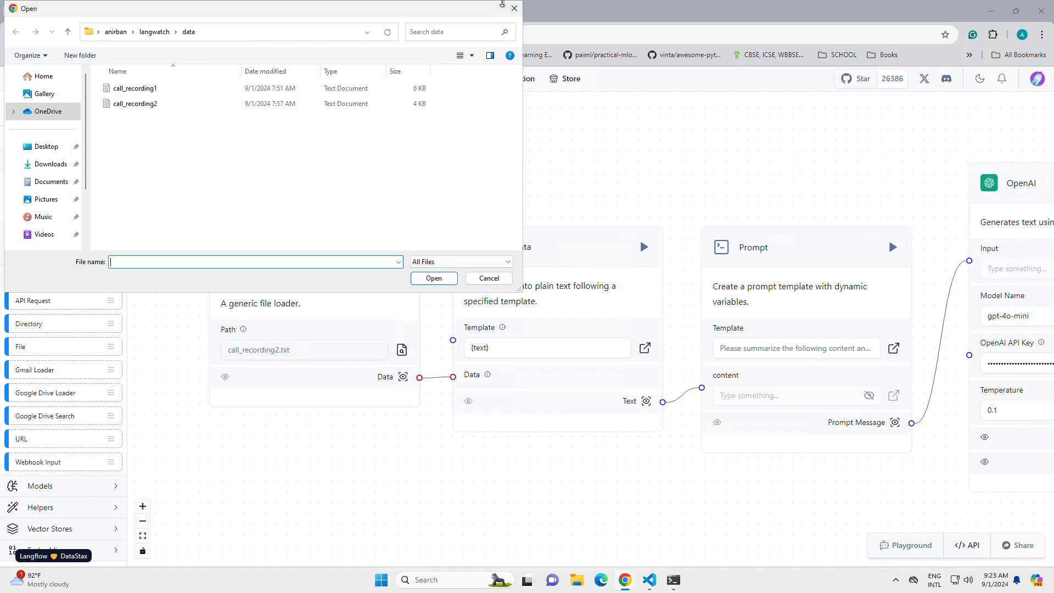
click(514, 8)
drag(318, 128, 319, 127)
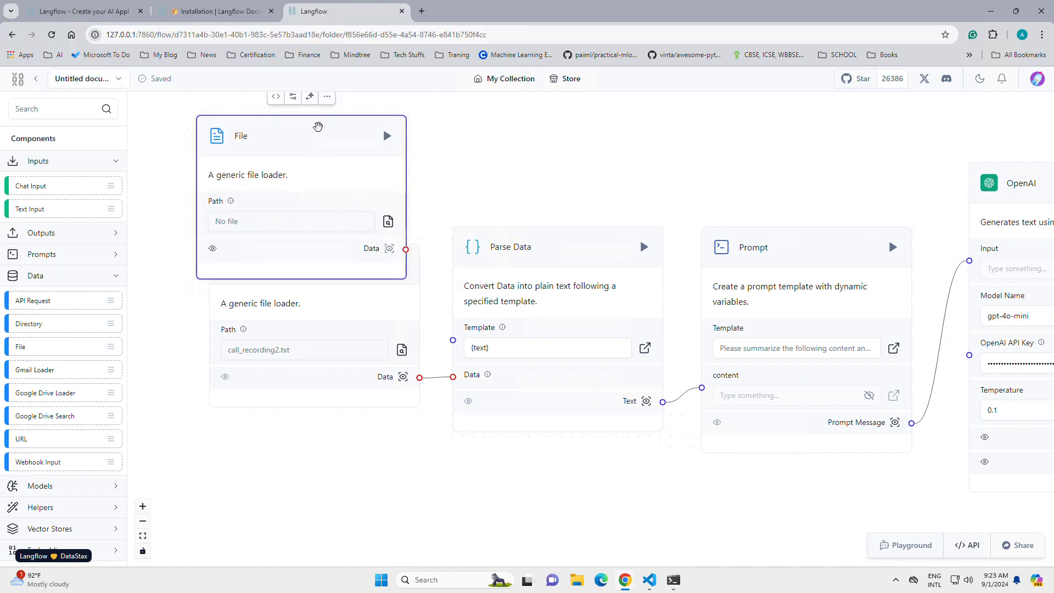
key(Delete)
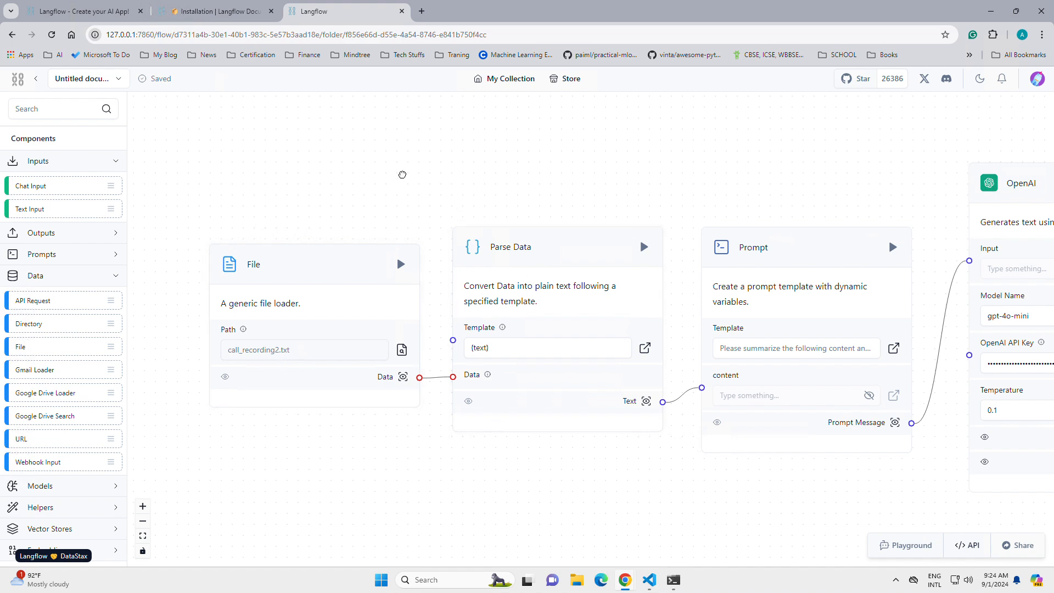
Step: Add another Prompt component from the Prompts category to the canvas, above the existing Prompt and OpenAI components
drag(402, 175, 285, 147)
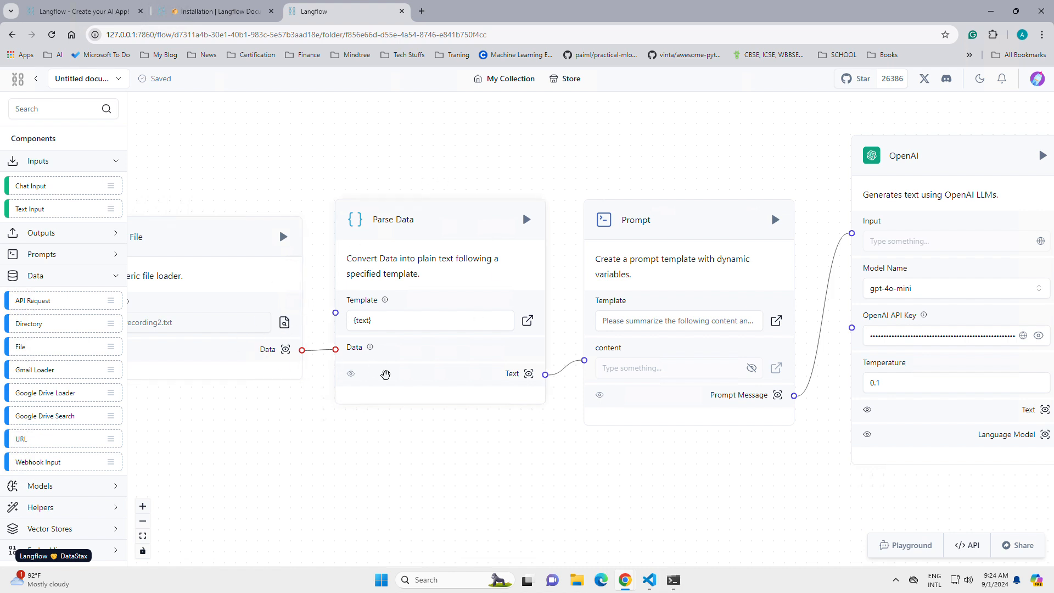
click(428, 231)
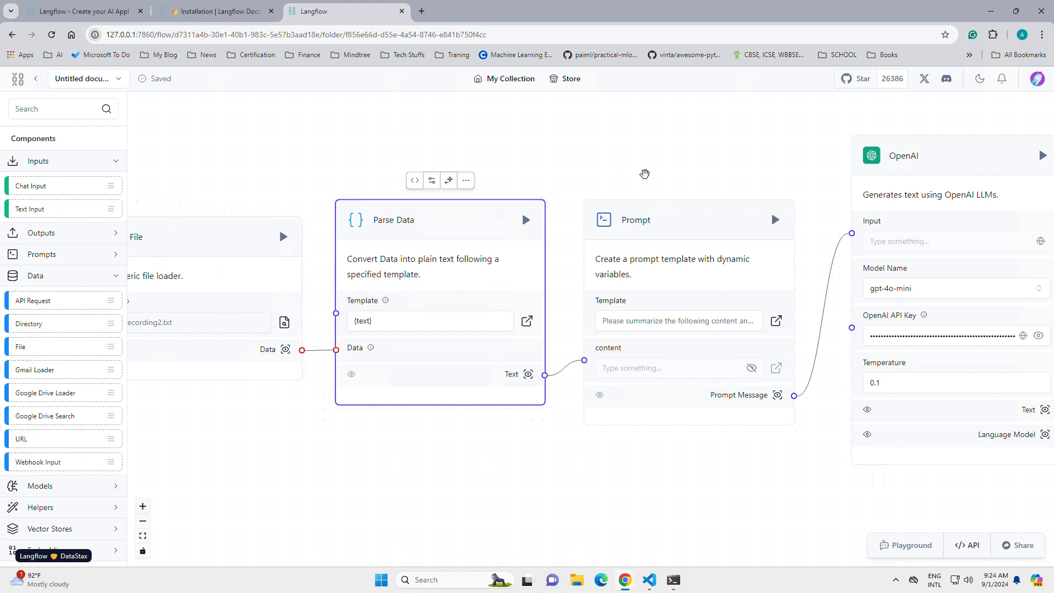
drag(714, 172, 582, 188)
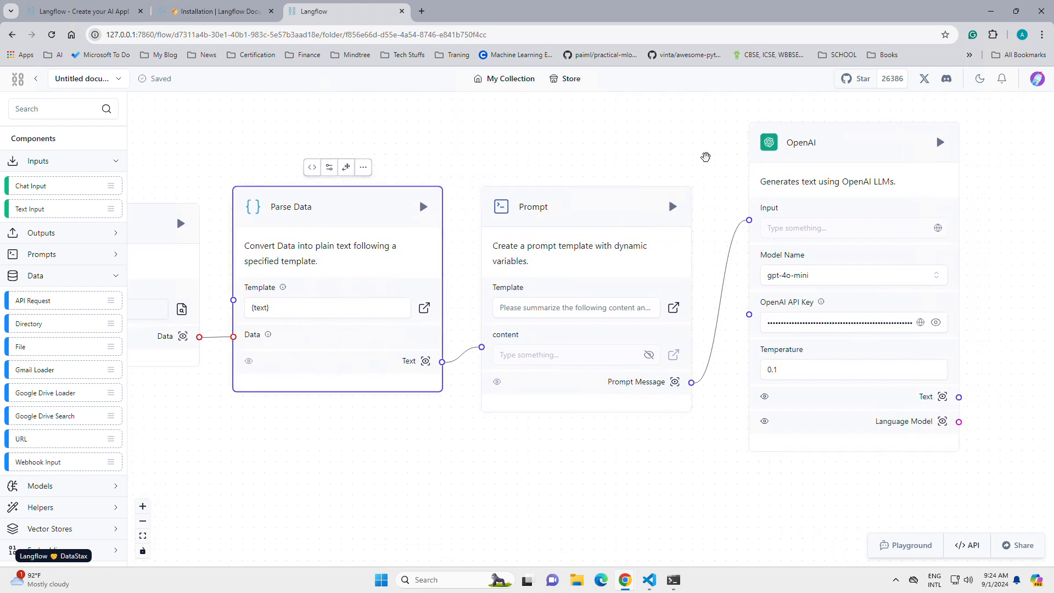
drag(633, 171, 656, 269)
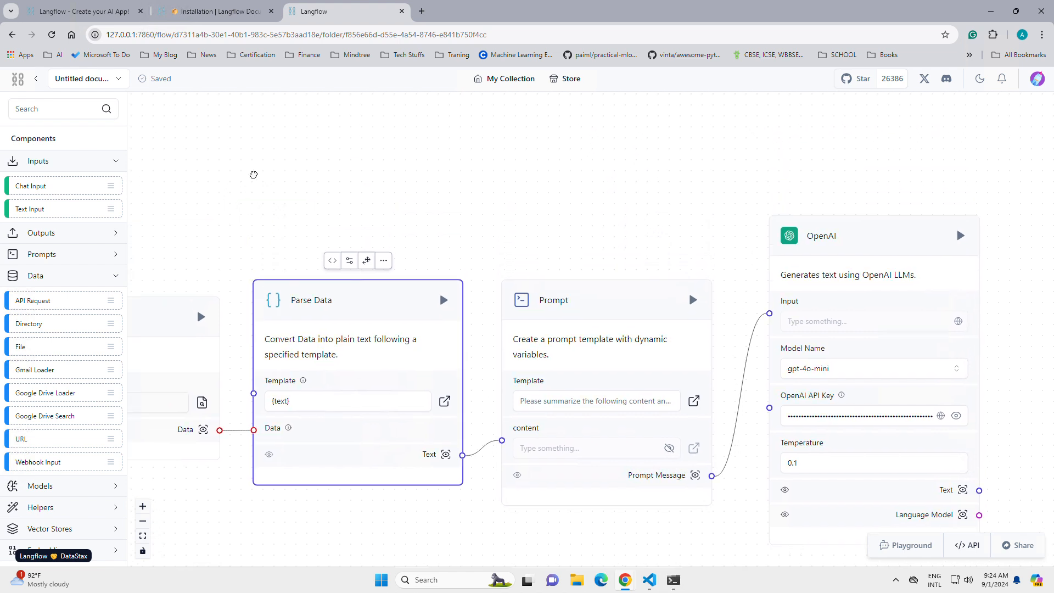
click(68, 114)
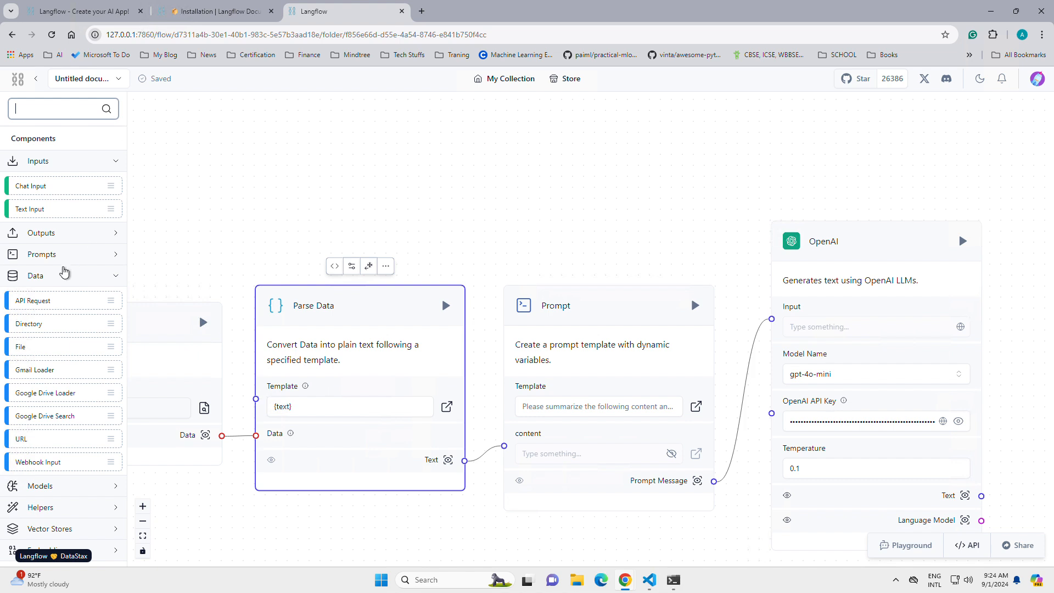
click(64, 258)
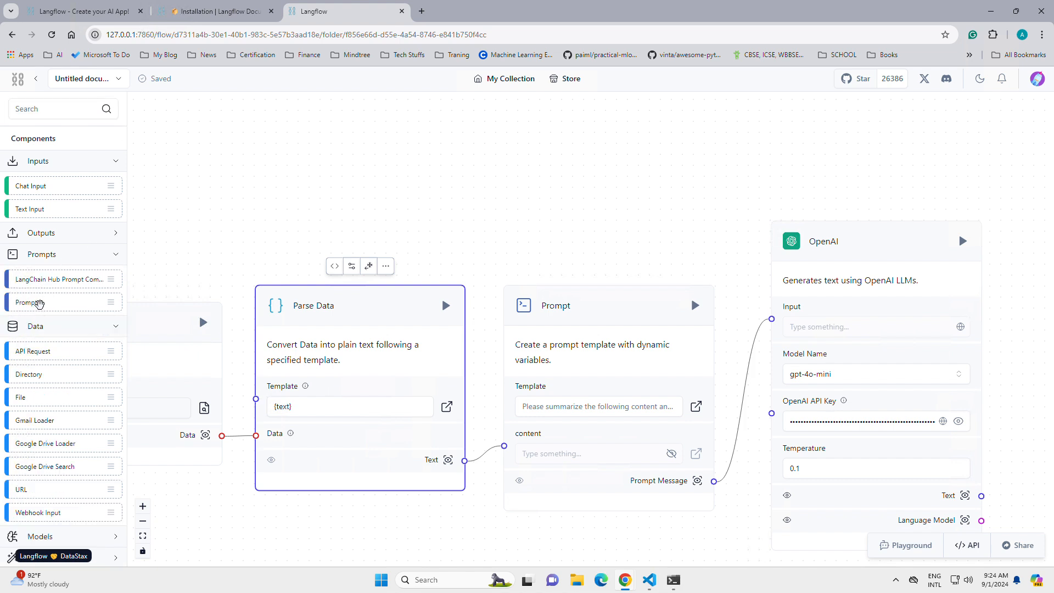
drag(38, 303, 606, 193)
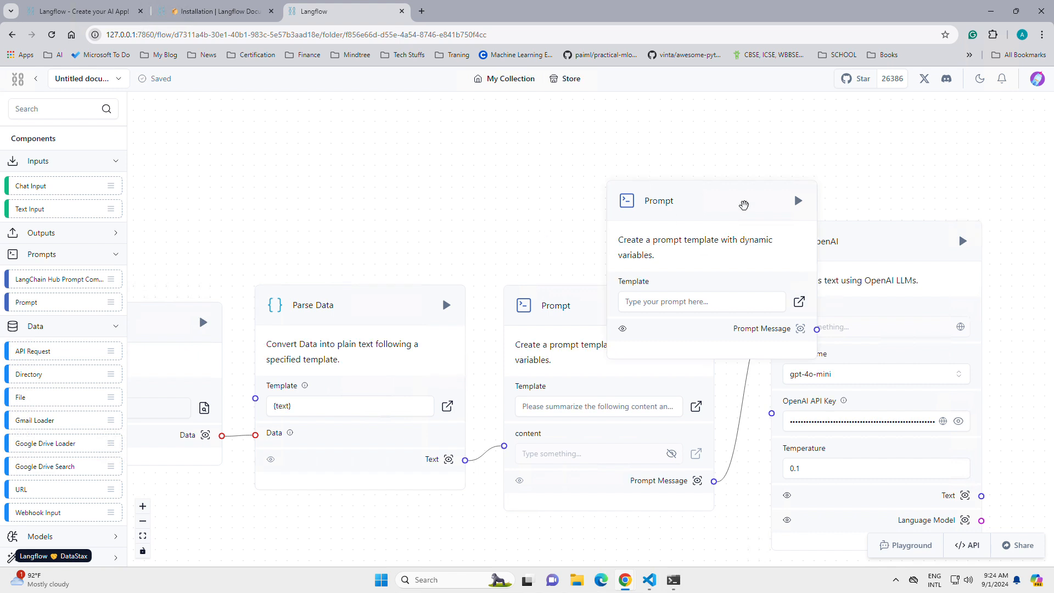
Step: Move the newly added Prompt component away from the OpenAI component and delete it
drag(744, 205, 512, 137)
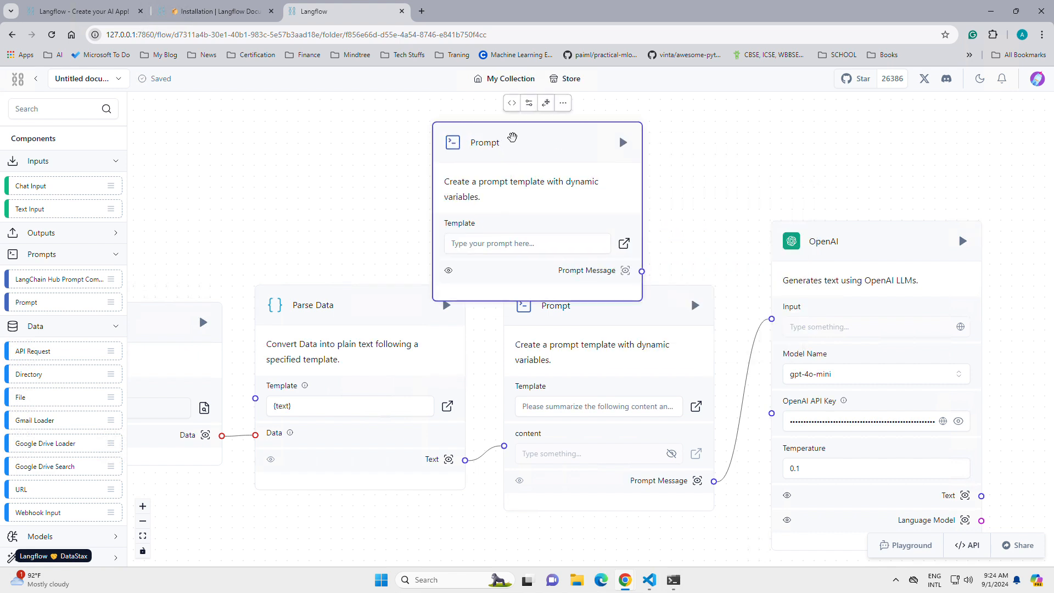
key(Delete)
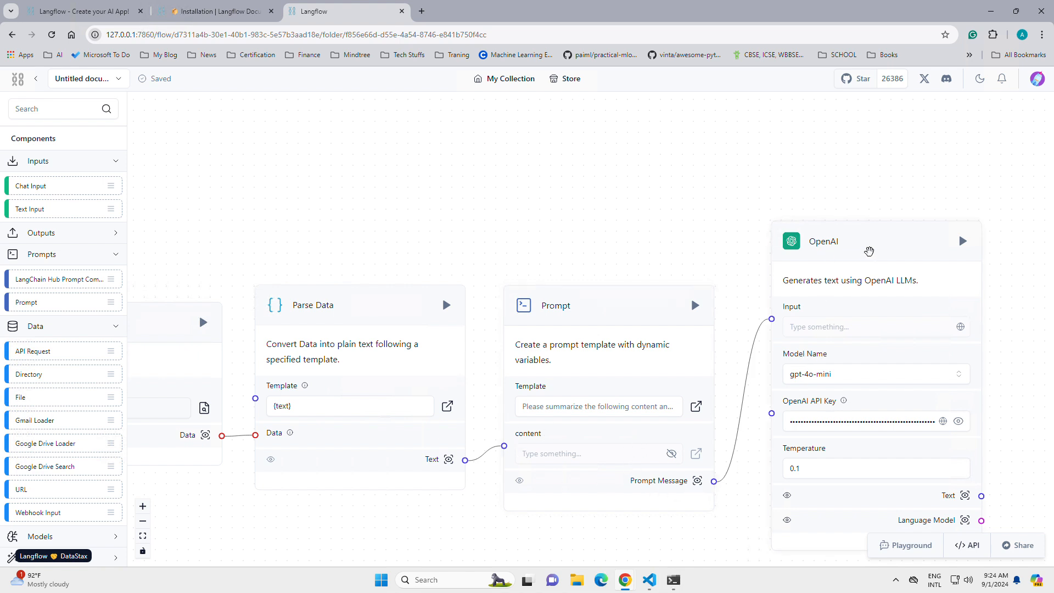
Step: Search the component library for "openai", clear the search and browse the components in the Models category
click(58, 112)
text(openai)
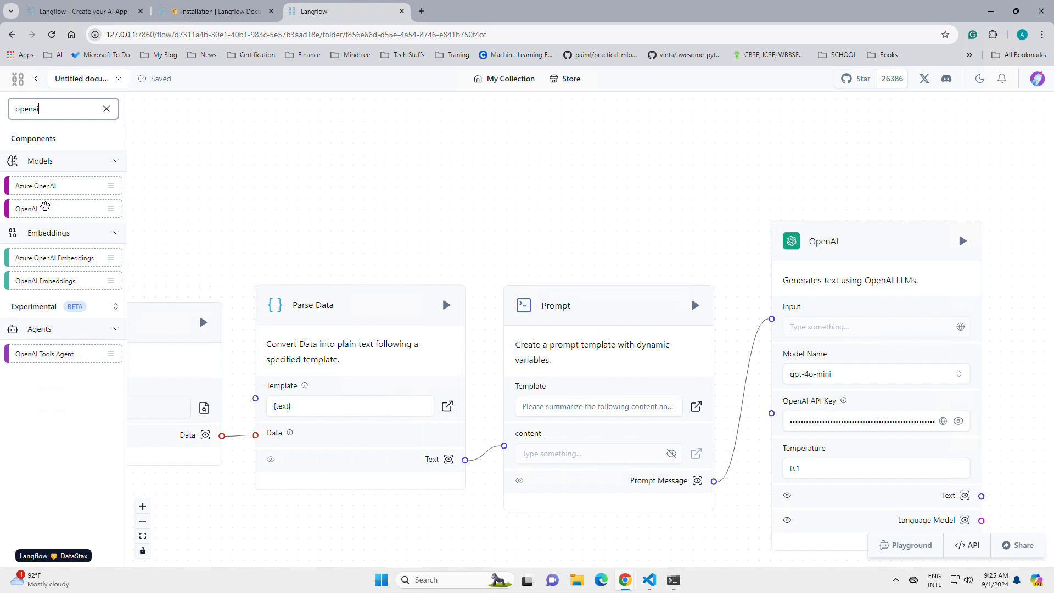
click(107, 108)
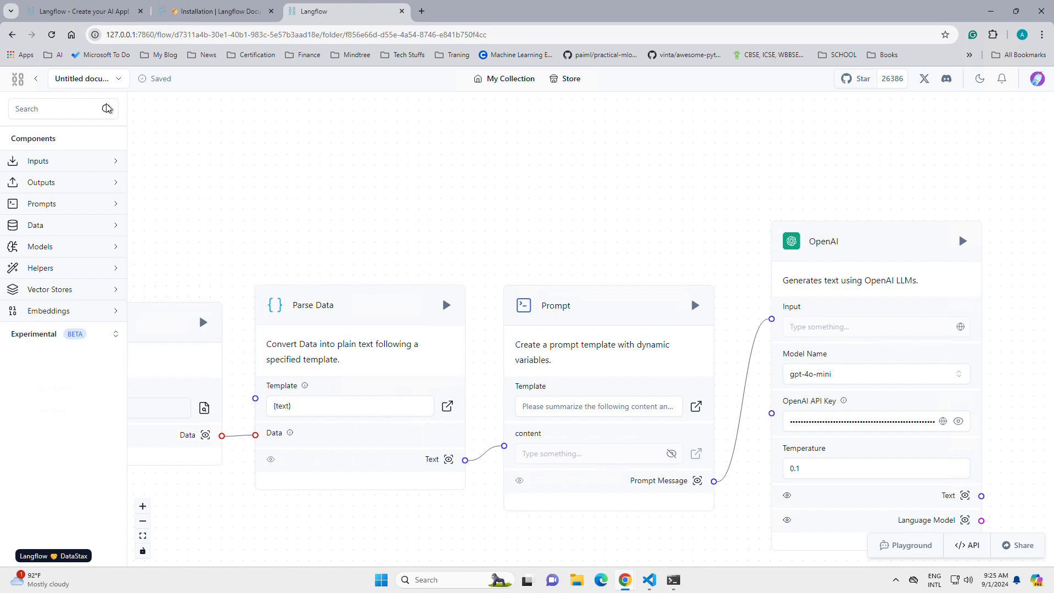
click(45, 245)
scroll(75, 291, down, 1)
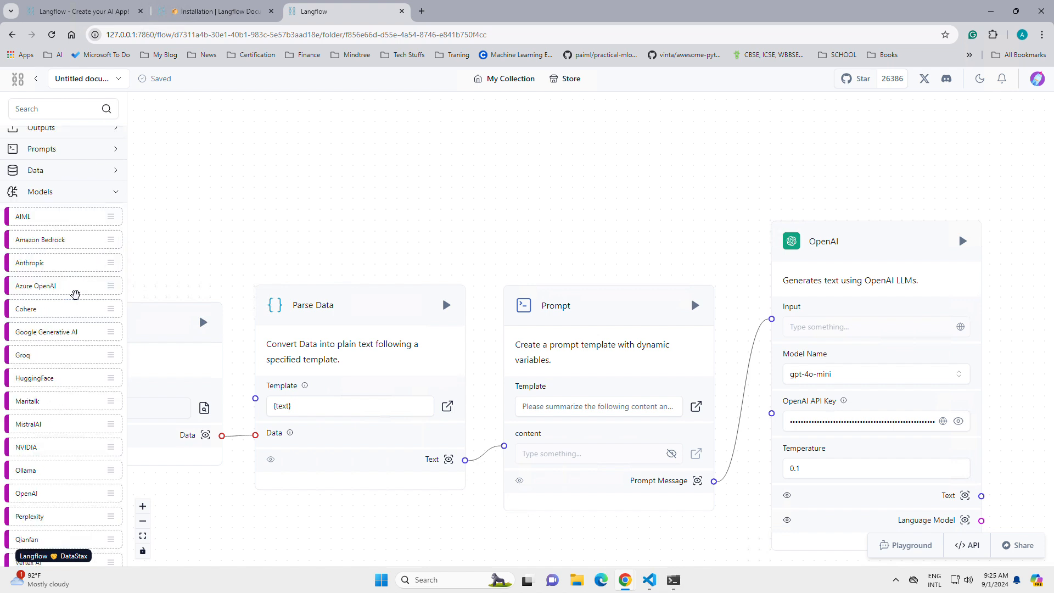
scroll(75, 294, down, 2)
scroll(76, 297, up, 1)
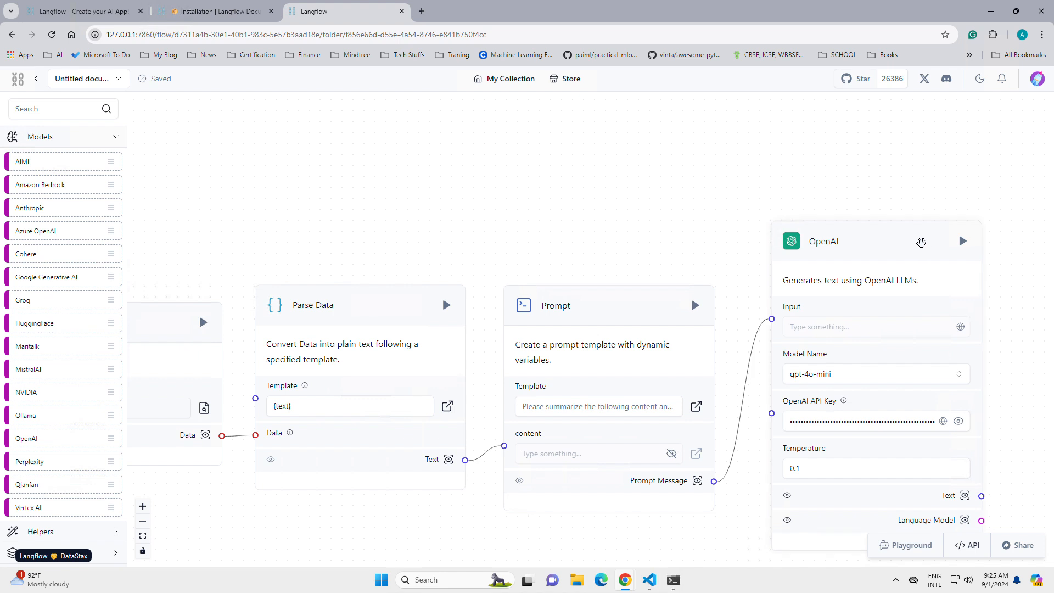
Step: Add another OpenAI component from the Models category over the existing Prompt component, and delete it
drag(568, 187, 509, 151)
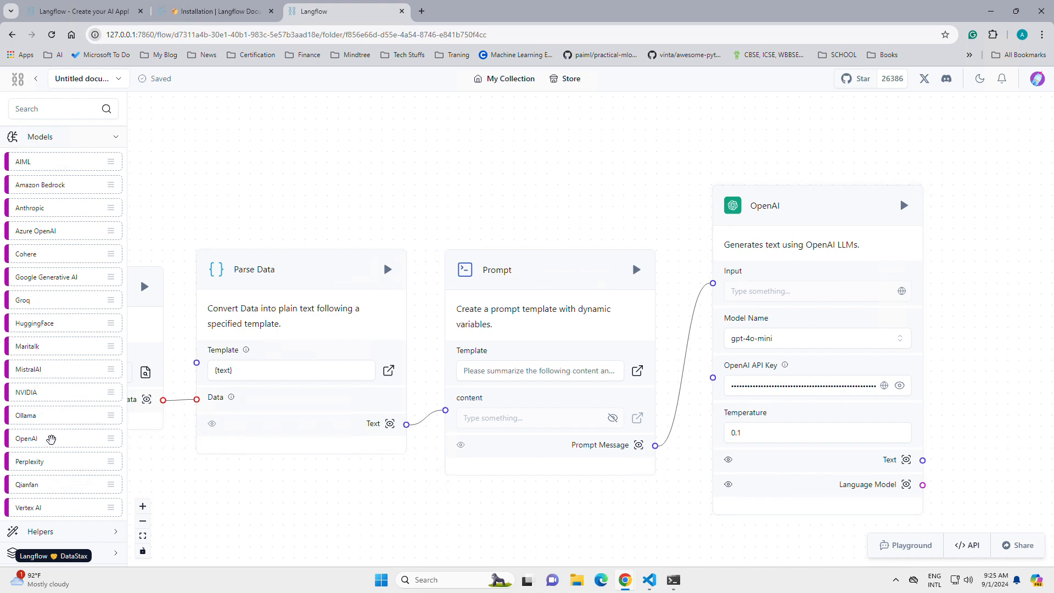
drag(49, 437, 501, 150)
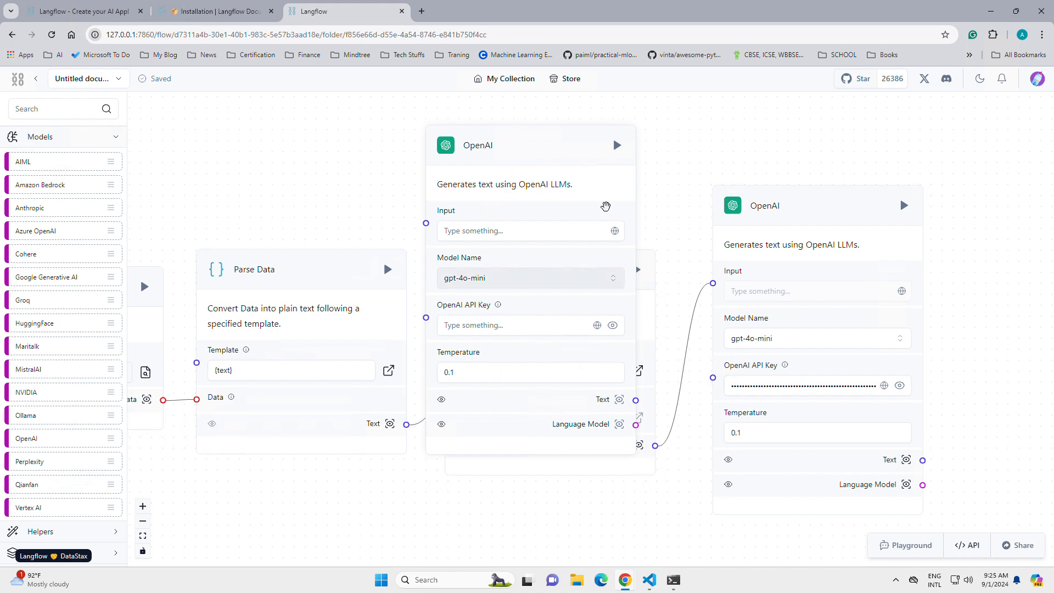
click(597, 133)
key(Delete)
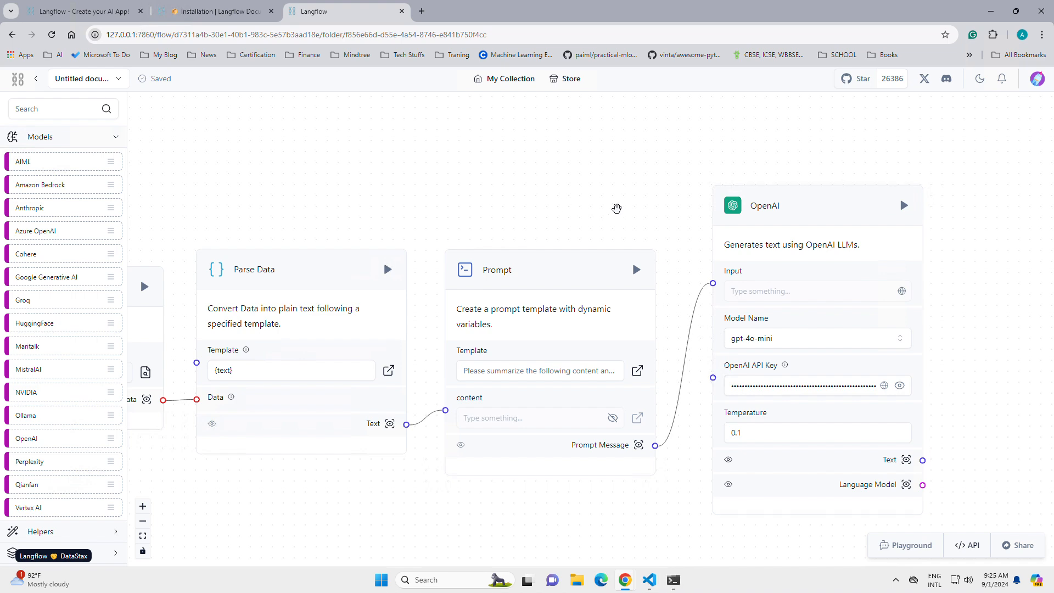
Step: Open the Prompt component's template, review its summary, sentiment and JSON output instructions and the {content} variable, and save it
drag(617, 208, 721, 168)
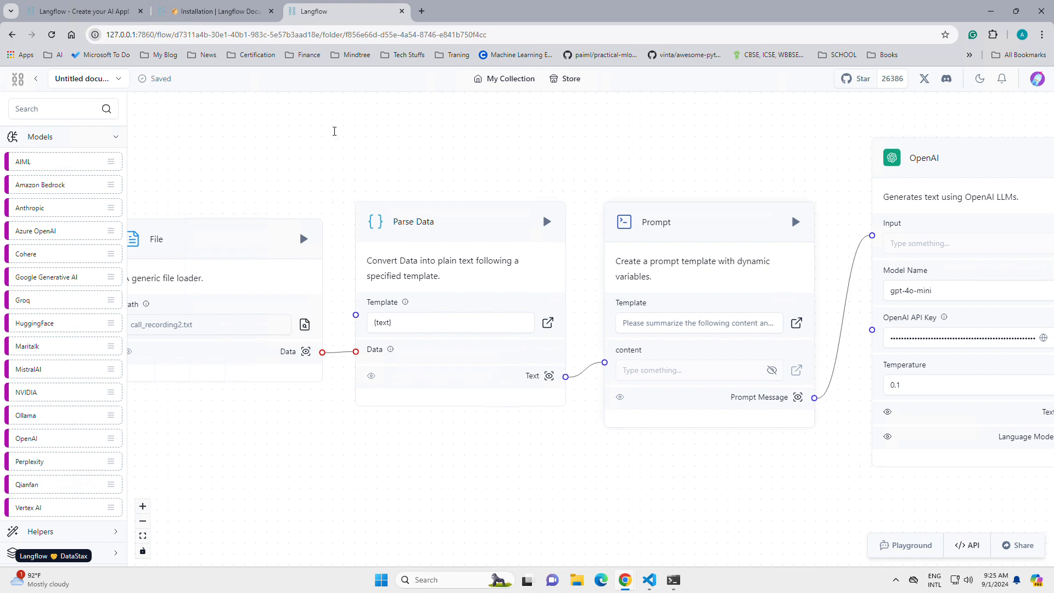
drag(321, 157, 421, 160)
drag(321, 159, 219, 157)
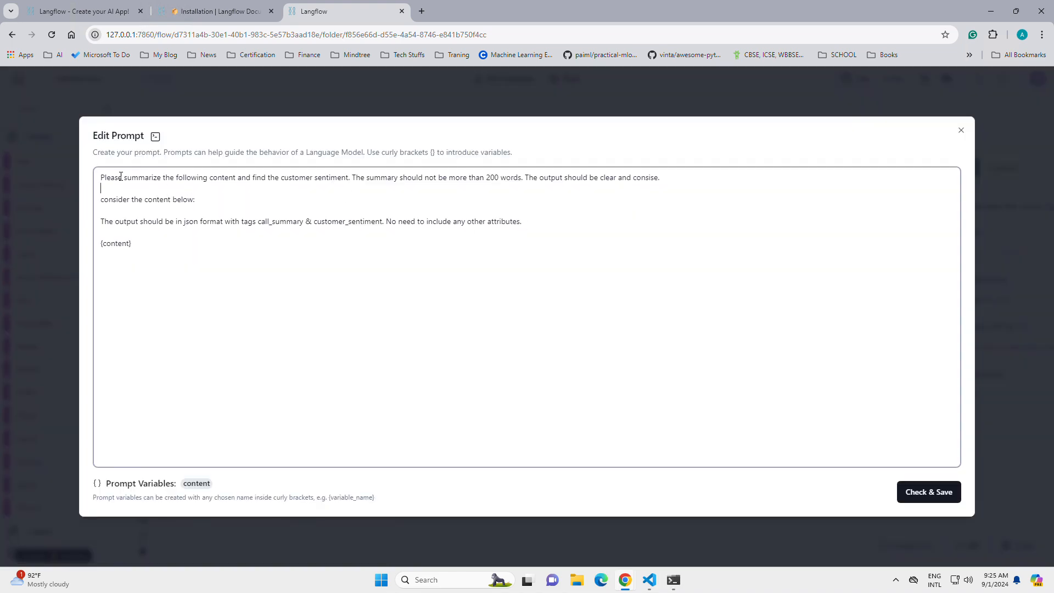
drag(99, 177, 522, 212)
click(522, 212)
drag(352, 177, 661, 177)
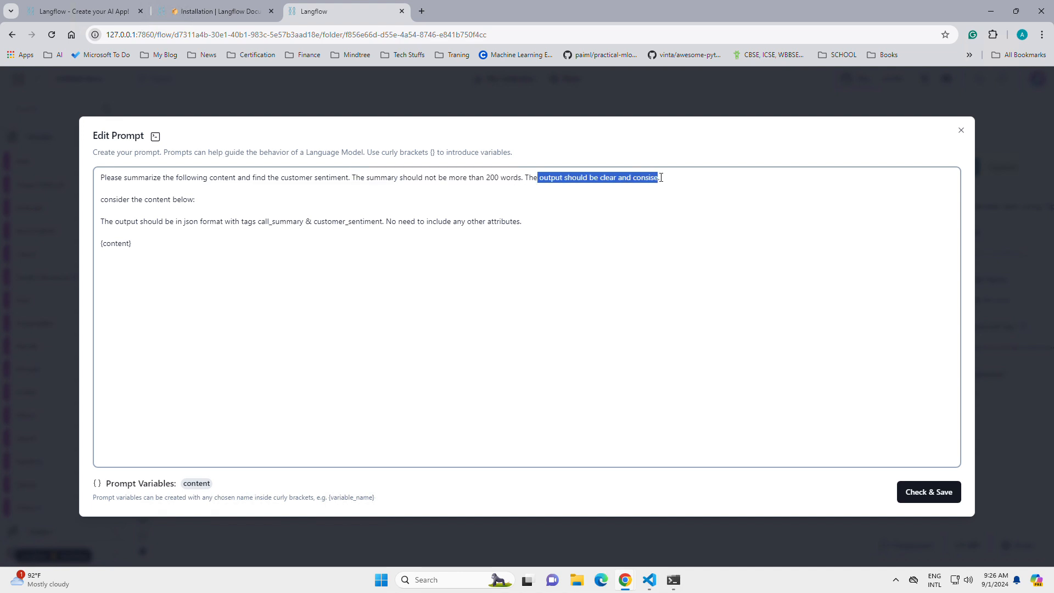
drag(101, 203, 208, 201)
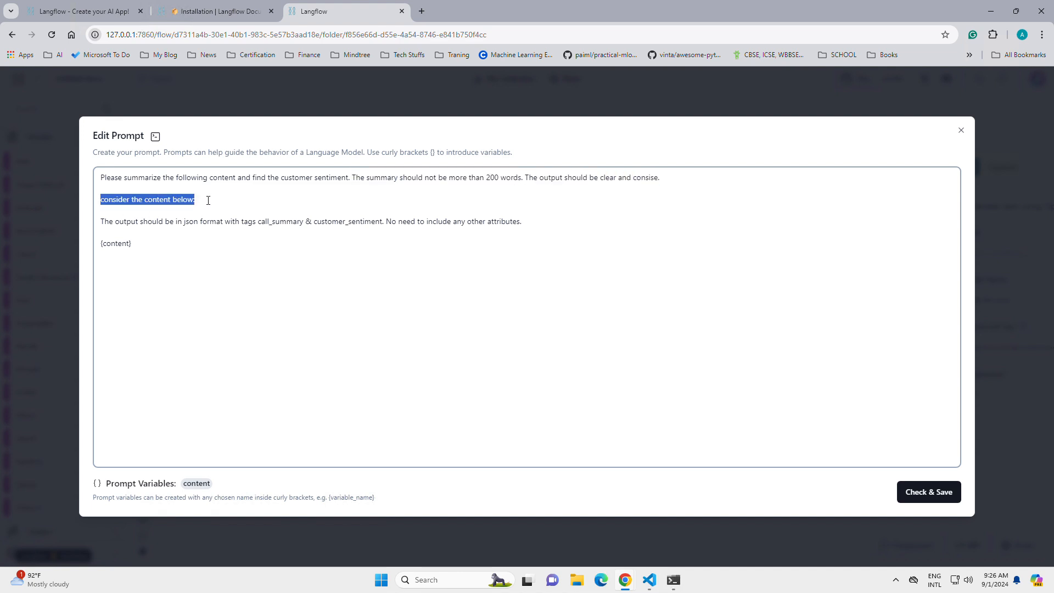
drag(101, 222, 220, 222)
triple_click(110, 242)
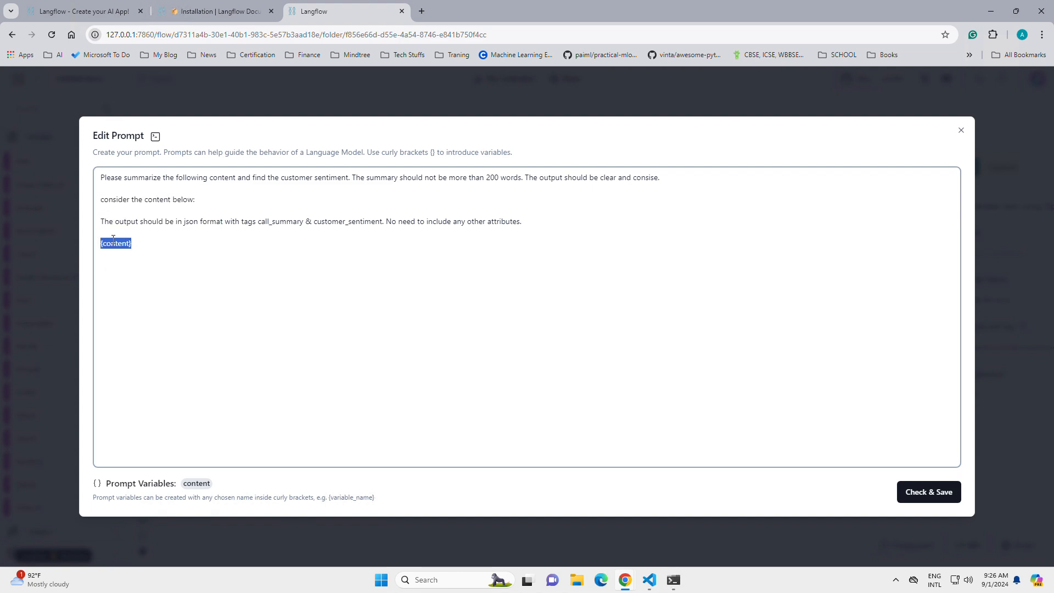
drag(102, 223, 555, 228)
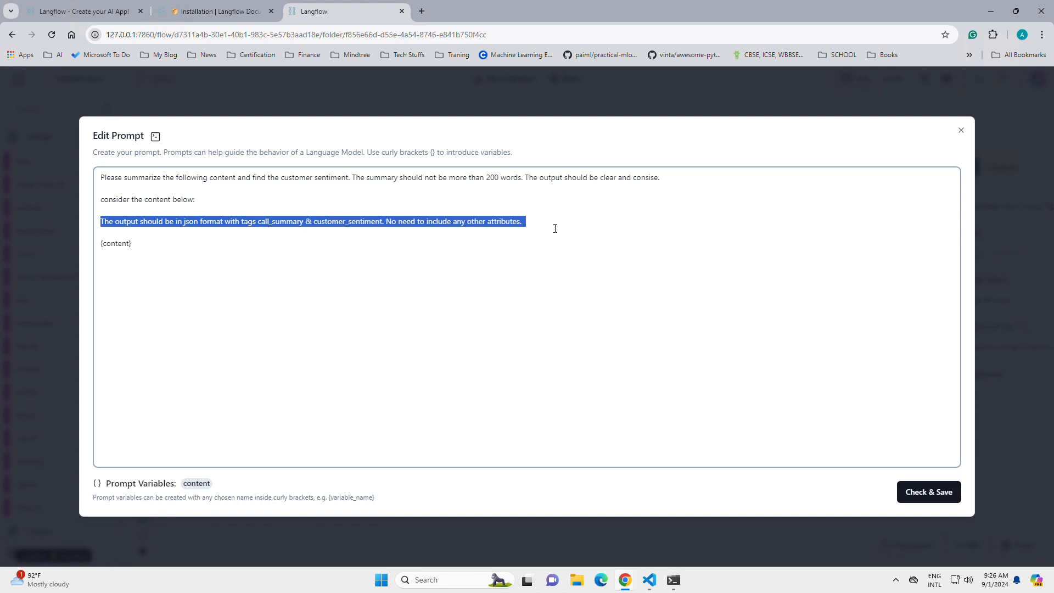
click(945, 493)
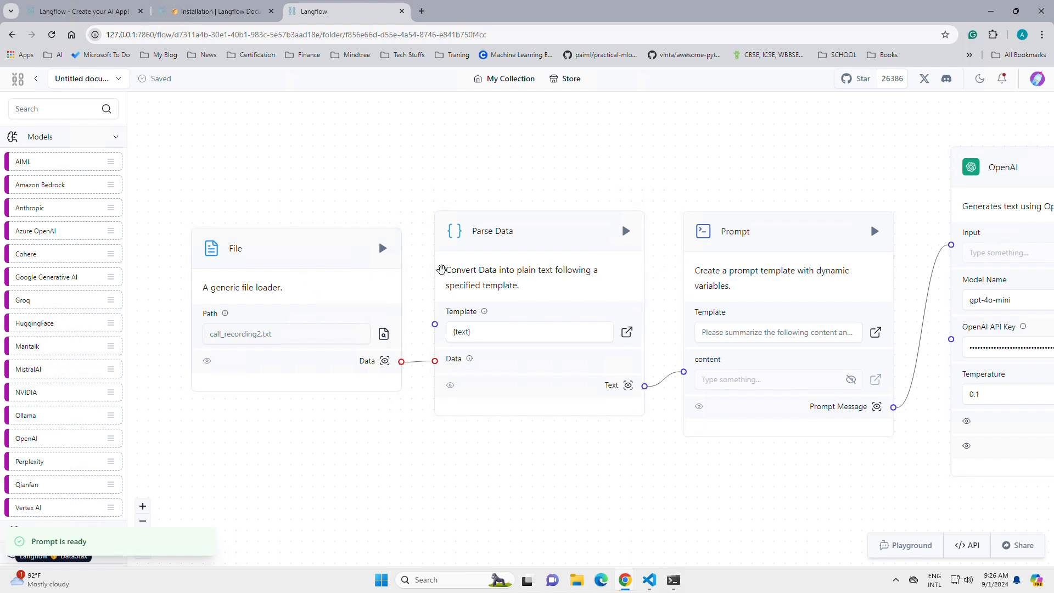
Step: Run the File component for call_recording2.txt, inspect its Data output and close the output
click(383, 251)
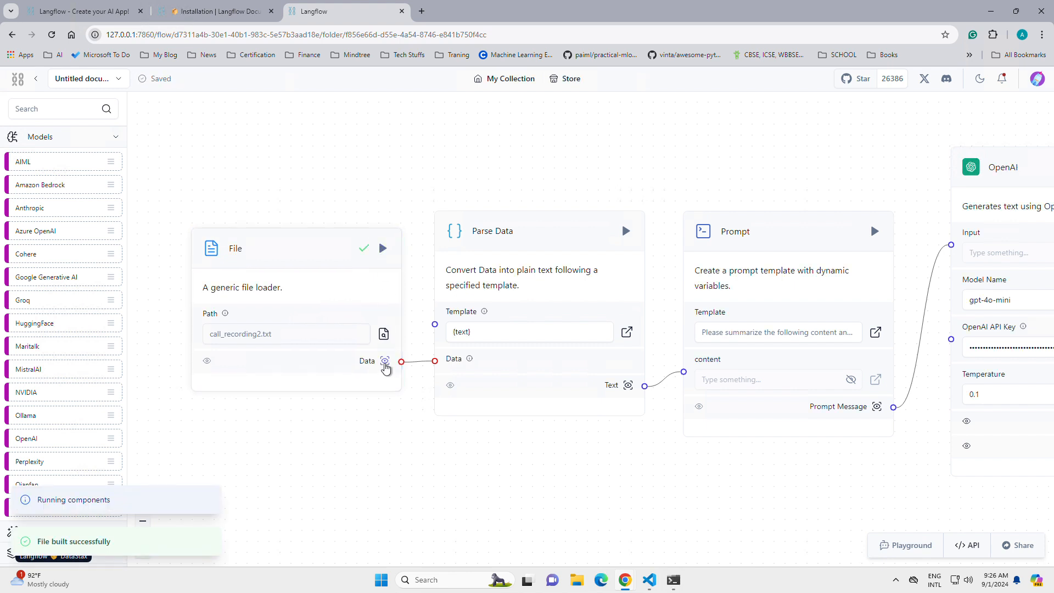
click(385, 361)
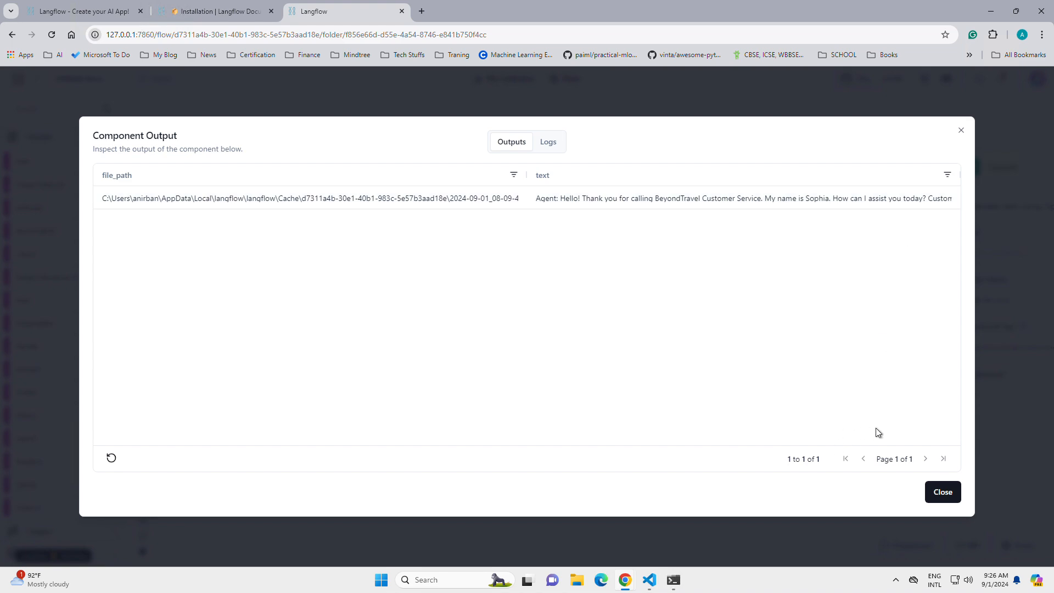
click(961, 131)
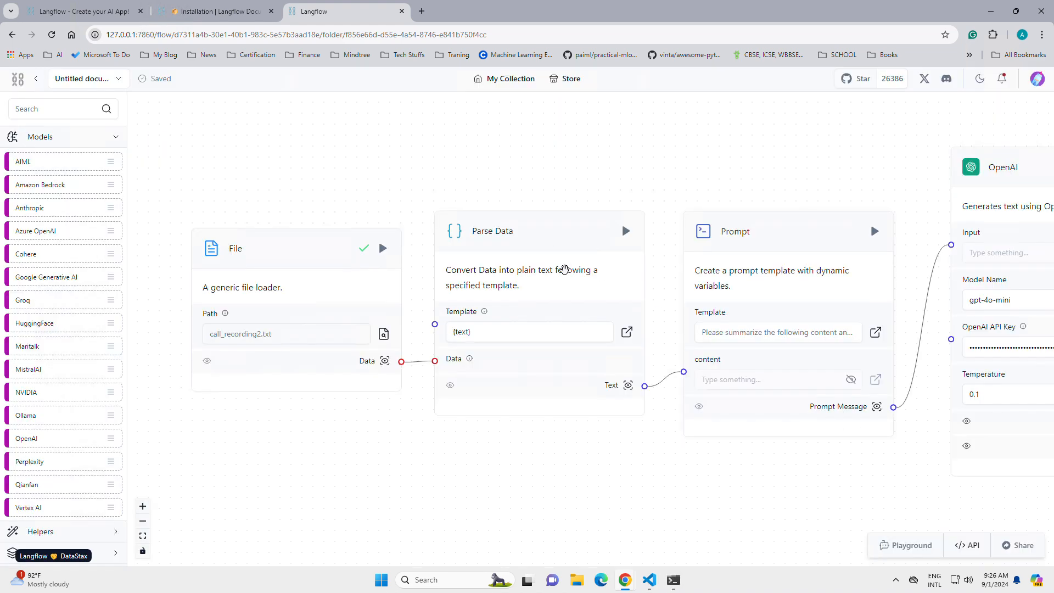
Step: Run the Parse Data component, review the call transcript in its Text output and close the output
click(626, 232)
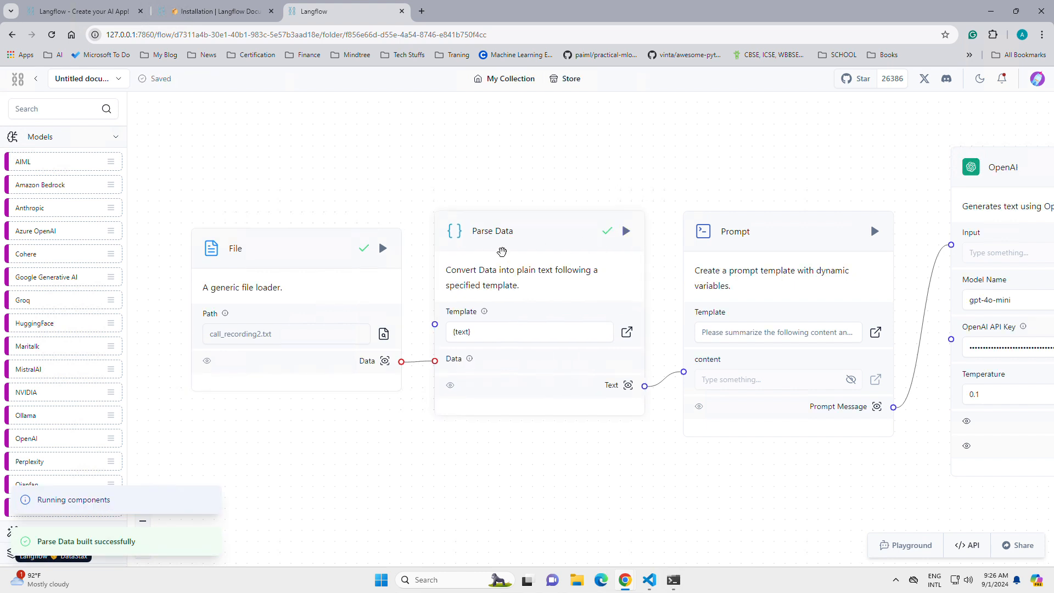
click(630, 388)
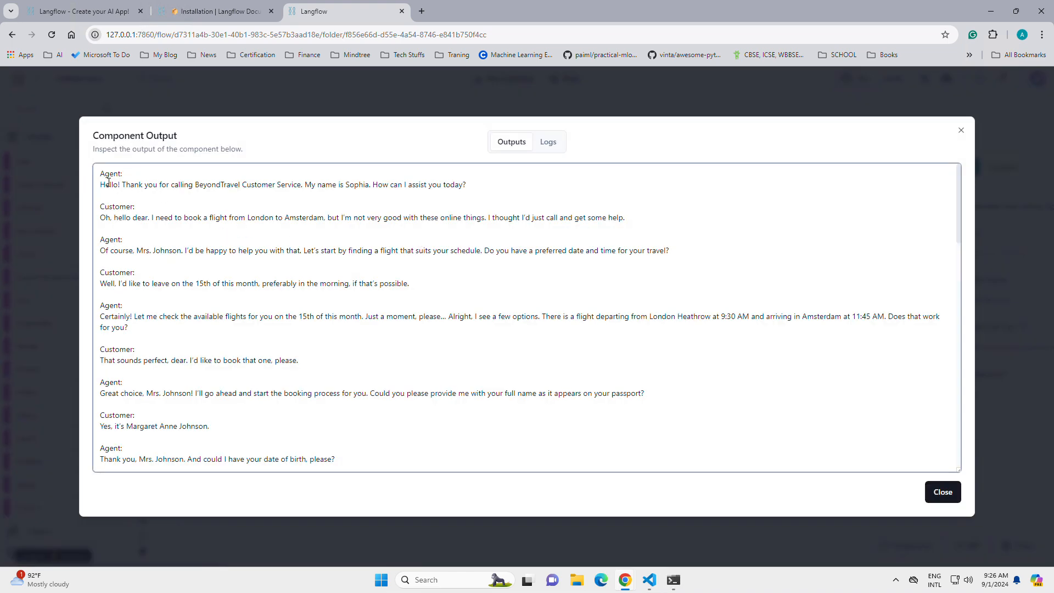
drag(105, 185, 419, 297)
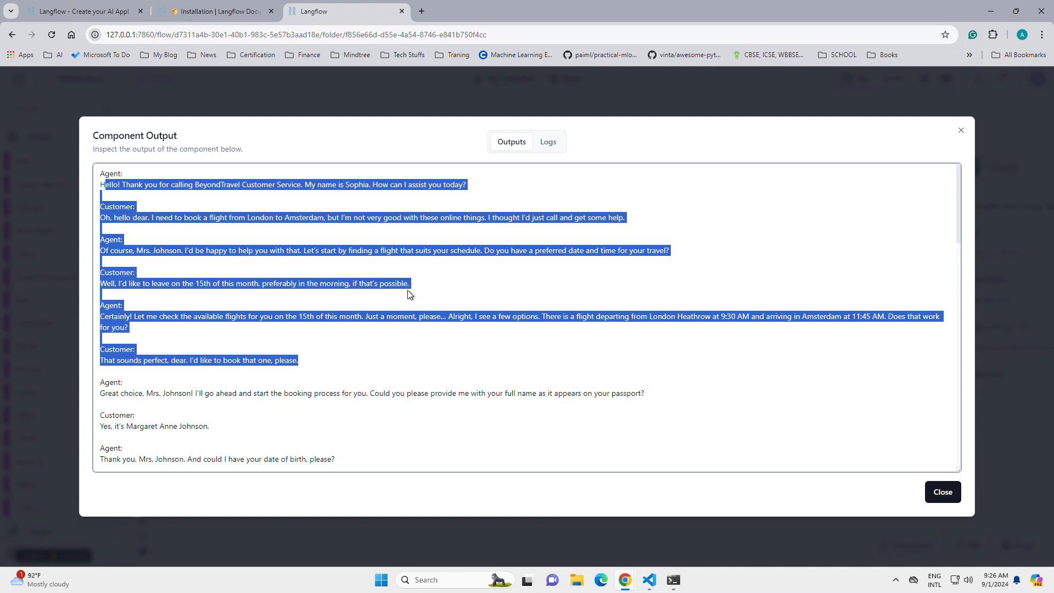
scroll(409, 291, down, 15)
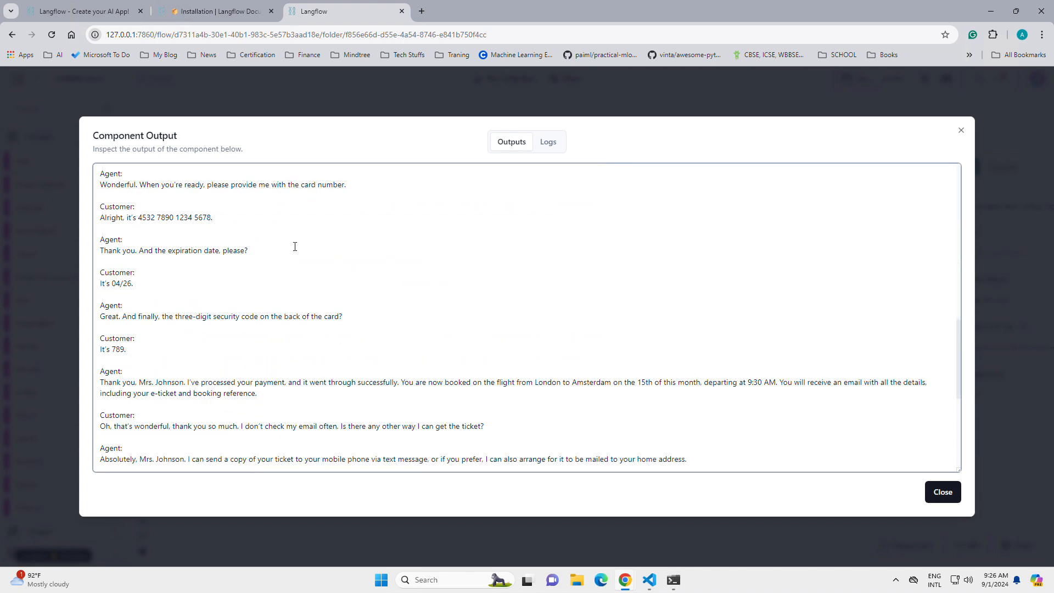
click(942, 491)
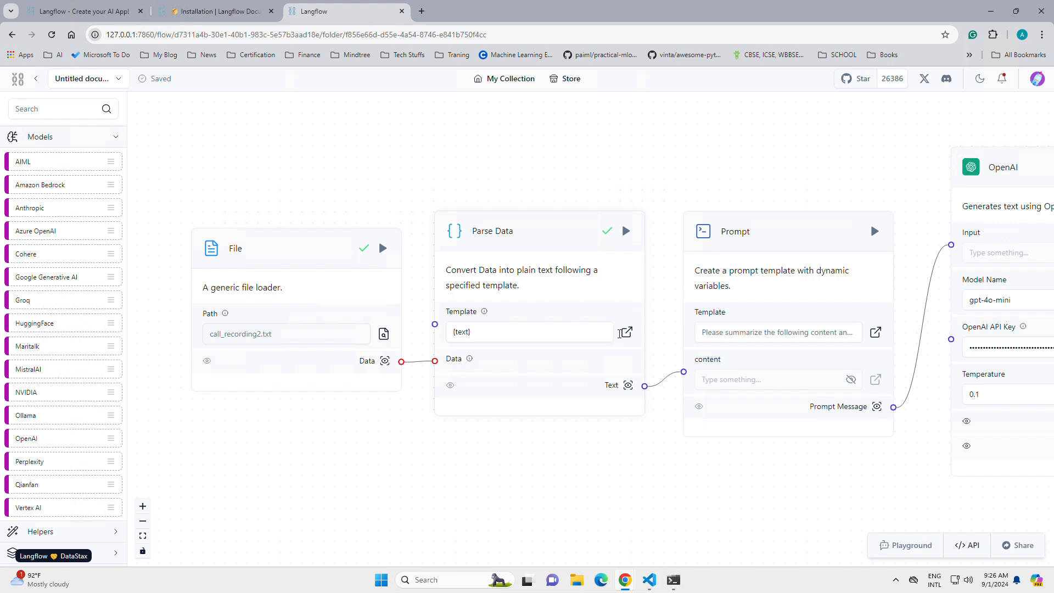
Step: Run the Prompt component, review the instructions and inserted transcript in its Prompt Message output, and close the output
drag(788, 177, 573, 172)
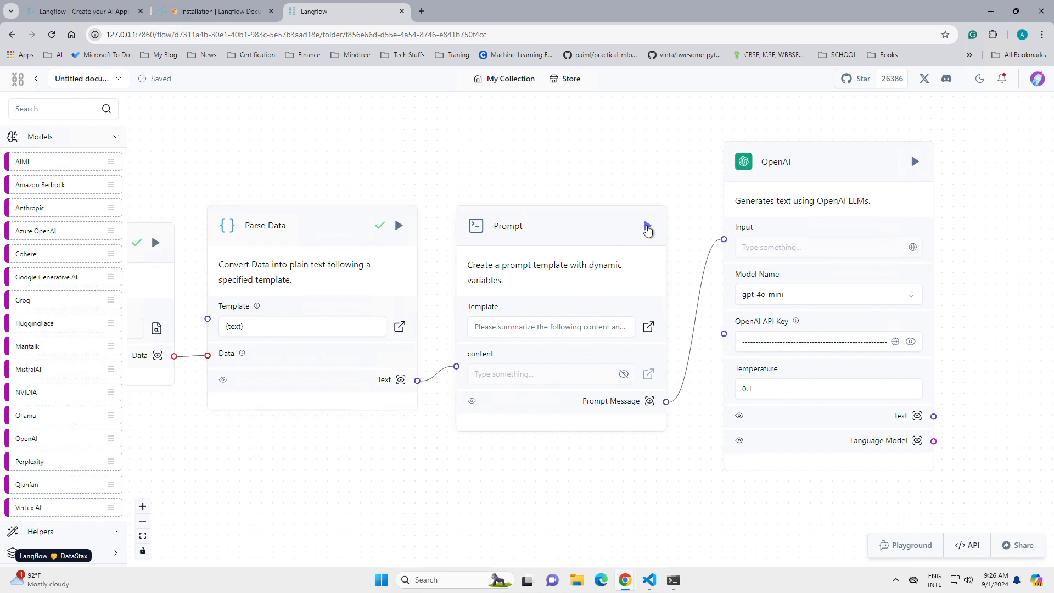
click(648, 227)
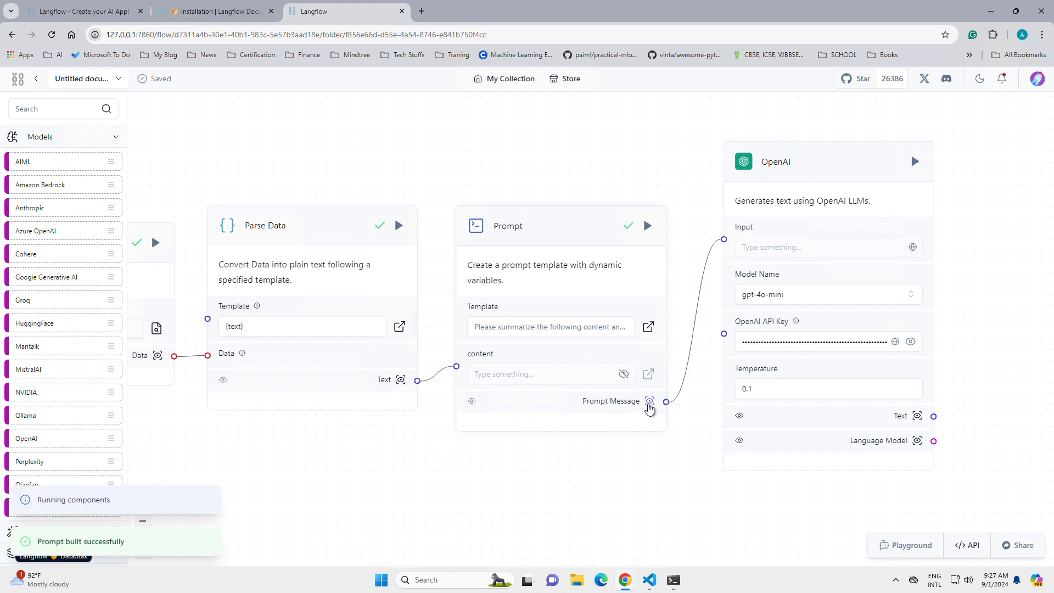
click(649, 403)
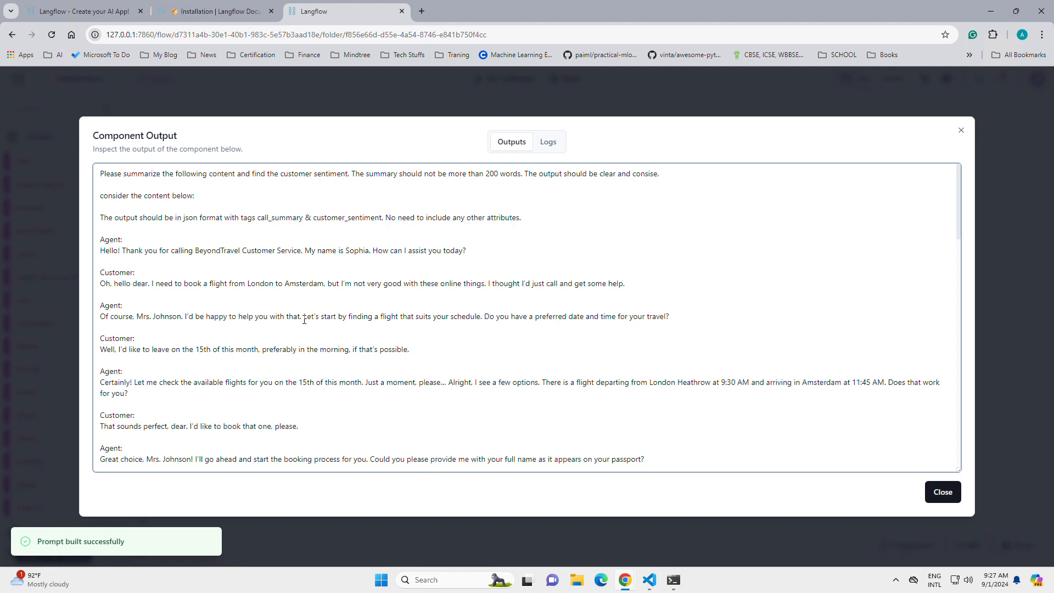
drag(101, 175, 671, 177)
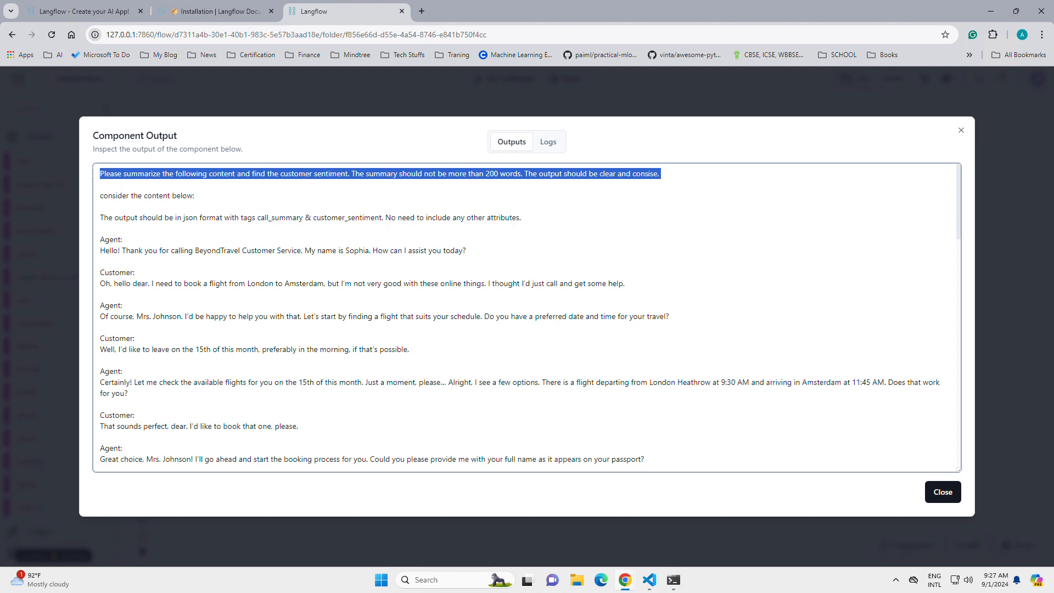
click(100, 174)
drag(100, 174, 536, 223)
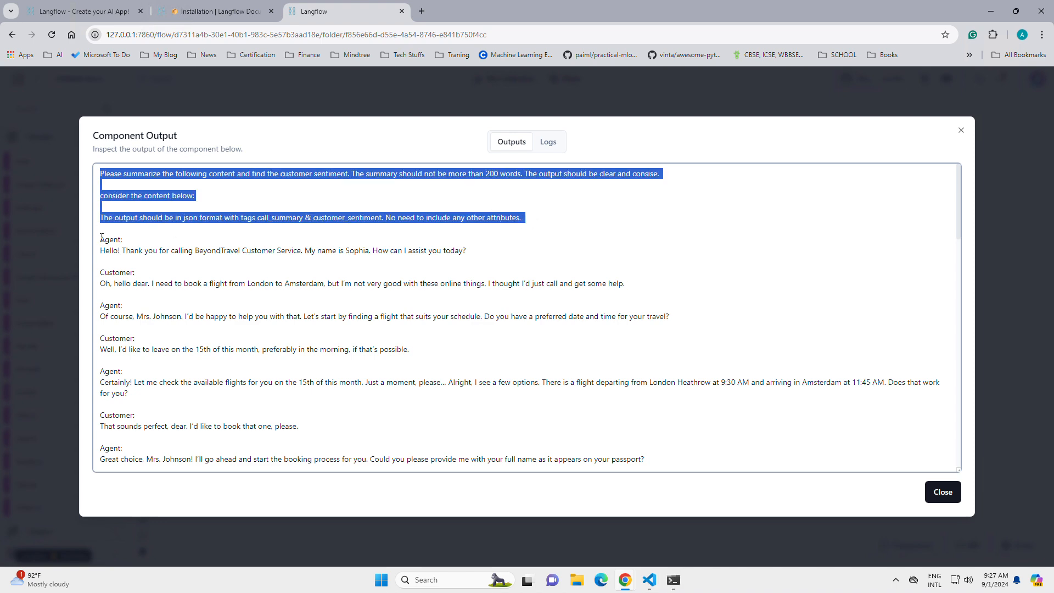
drag(100, 239, 522, 482)
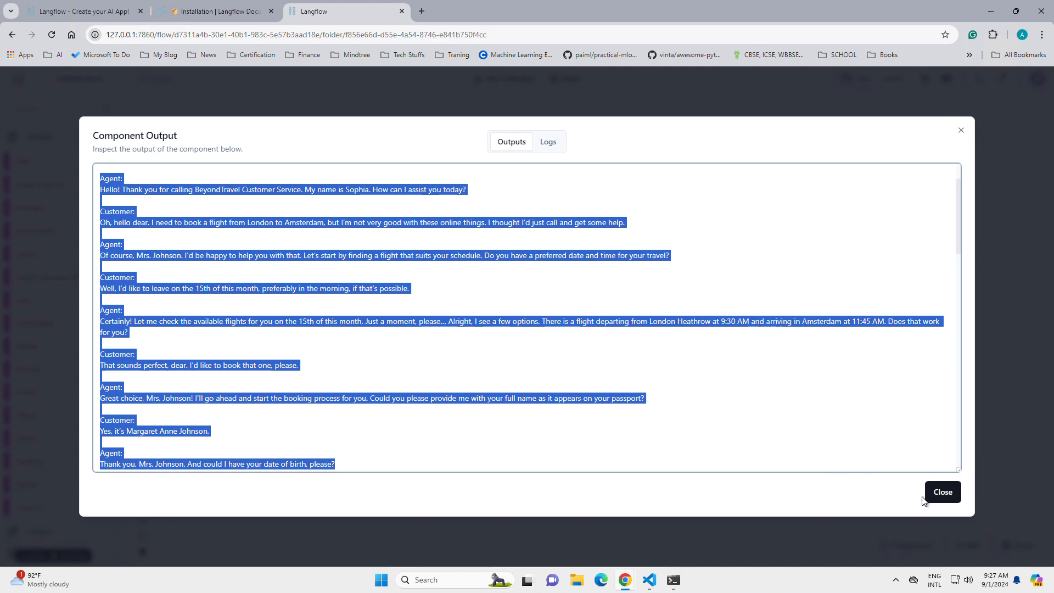
click(942, 492)
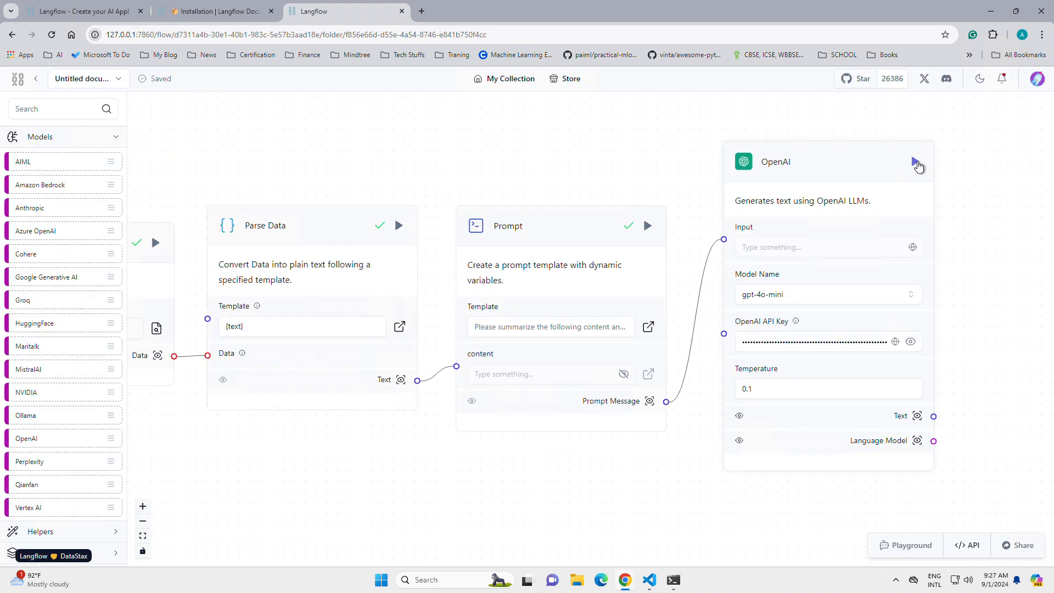
Step: Run the OpenAI component, review the JSON call summary and customer sentiment in its Text output, and close the output
click(915, 161)
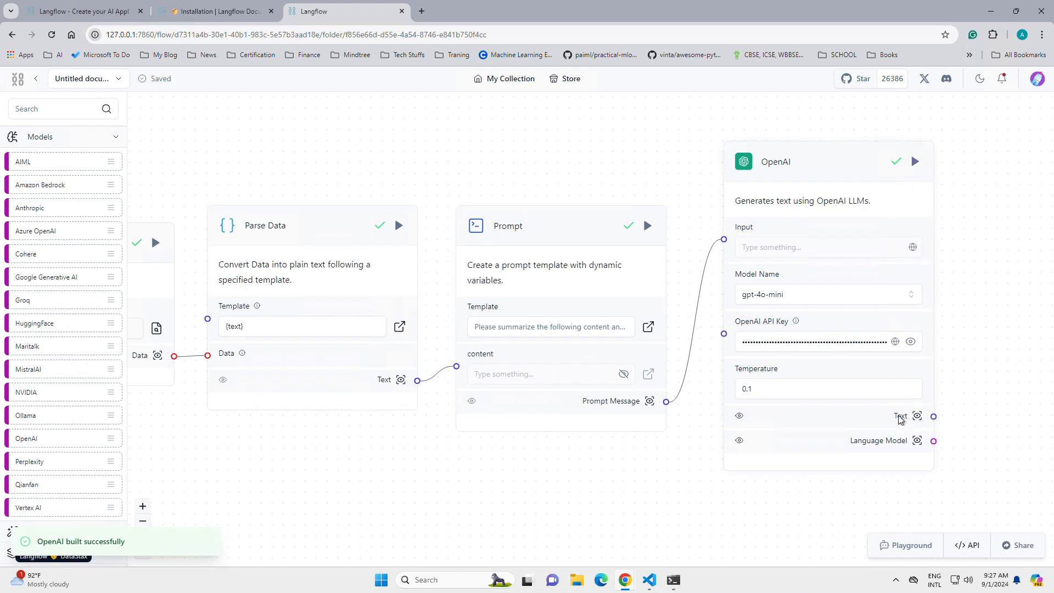
click(917, 416)
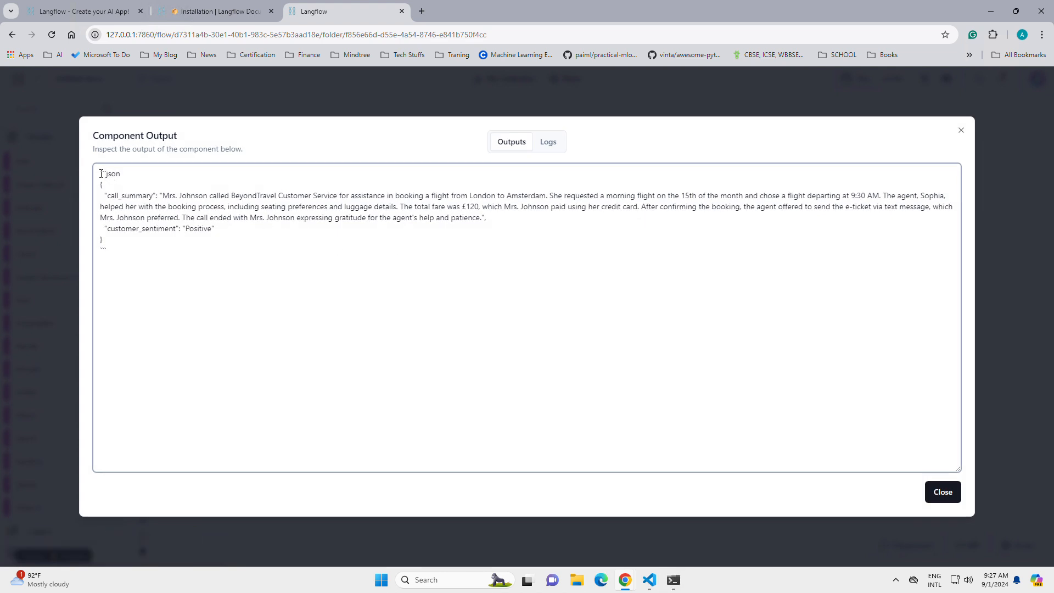
drag(102, 172, 123, 175)
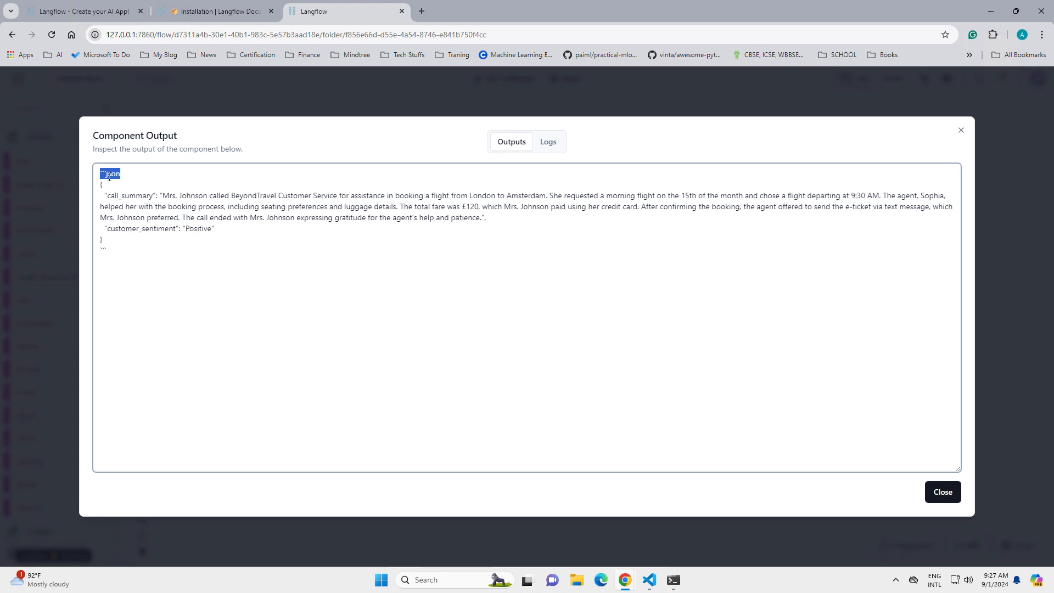
click(115, 175)
double_click(120, 174)
drag(104, 196, 622, 208)
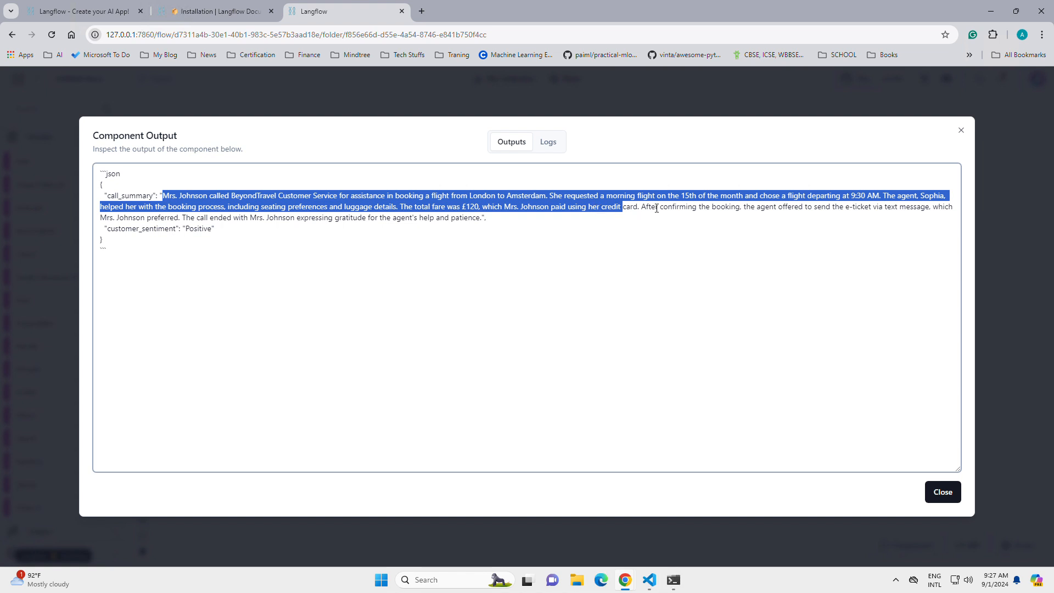
click(89, 233)
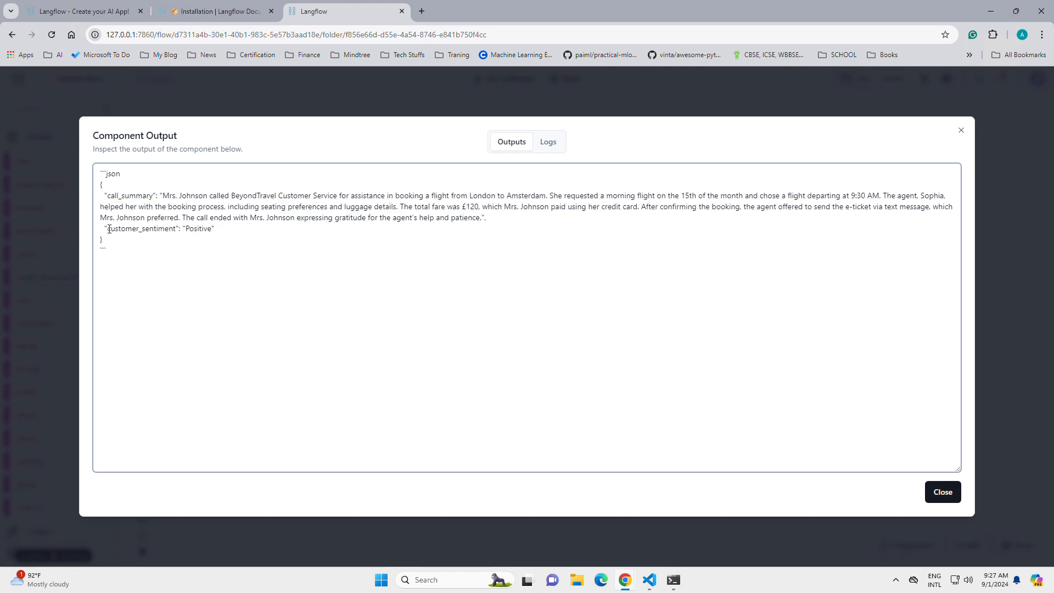
drag(110, 229, 223, 232)
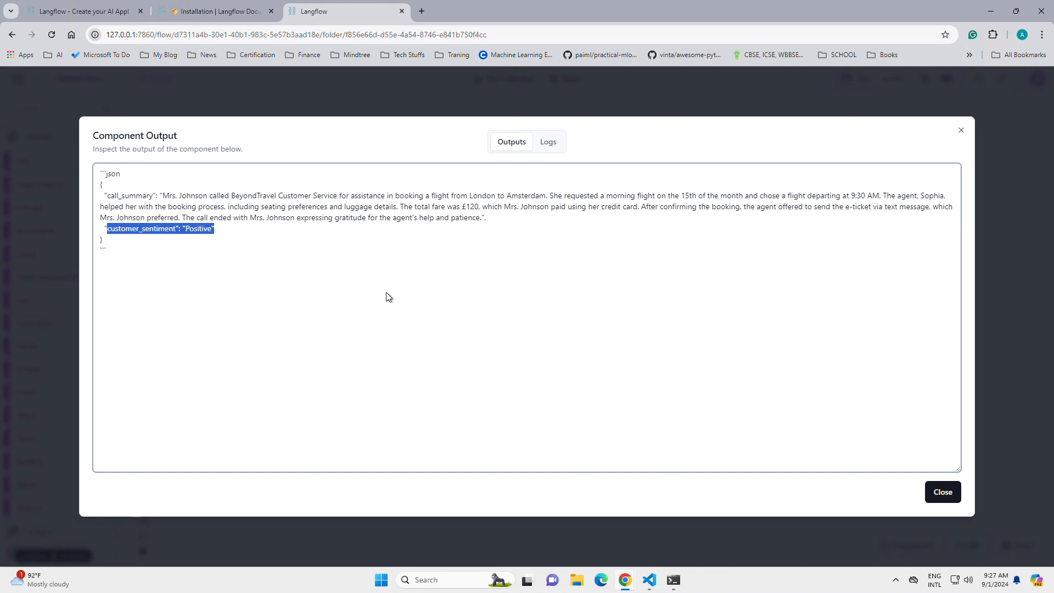
click(941, 492)
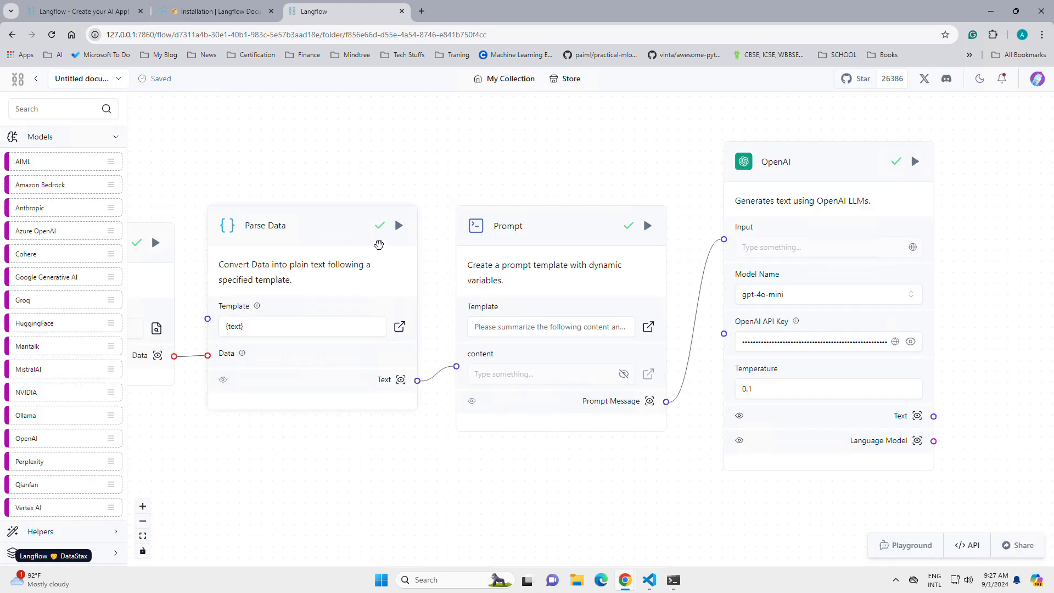
Step: Replace "No need to include any other attributes." in the Prompt component's template with "If possible add the flight details." and save it
drag(346, 174, 433, 163)
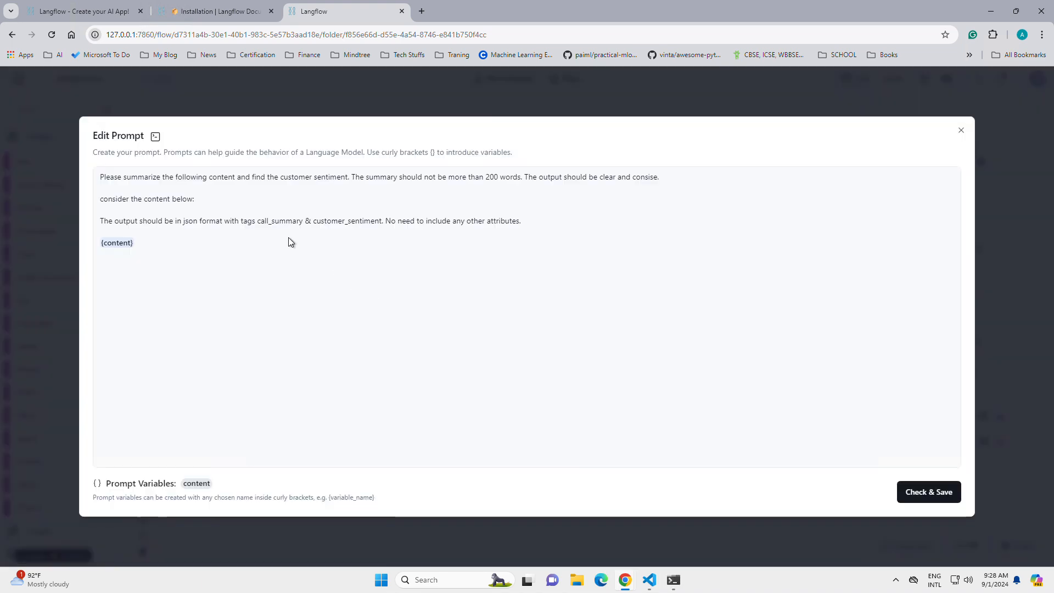
click(159, 177)
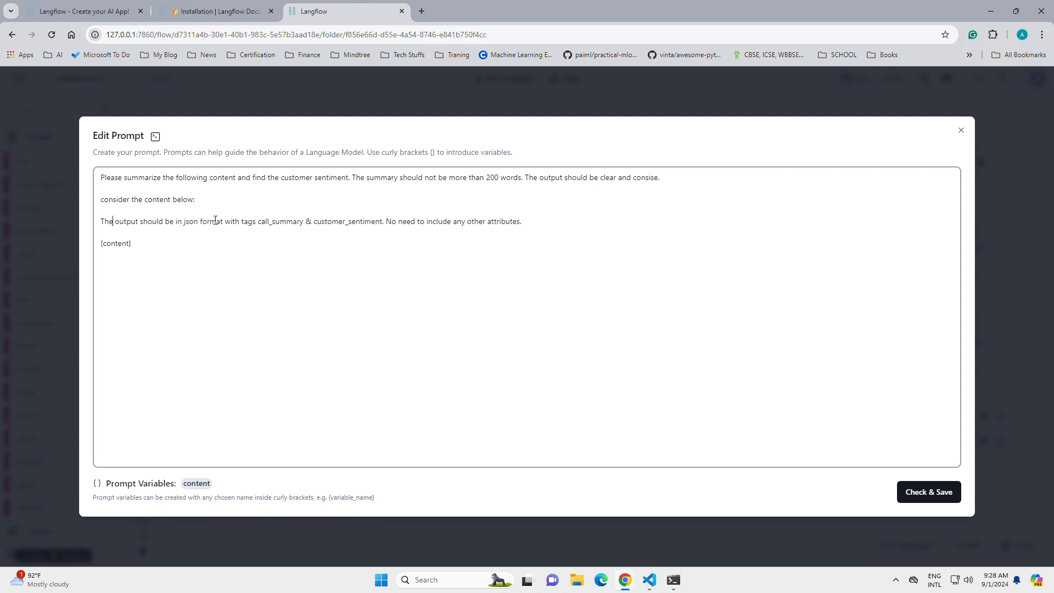
drag(215, 219, 372, 222)
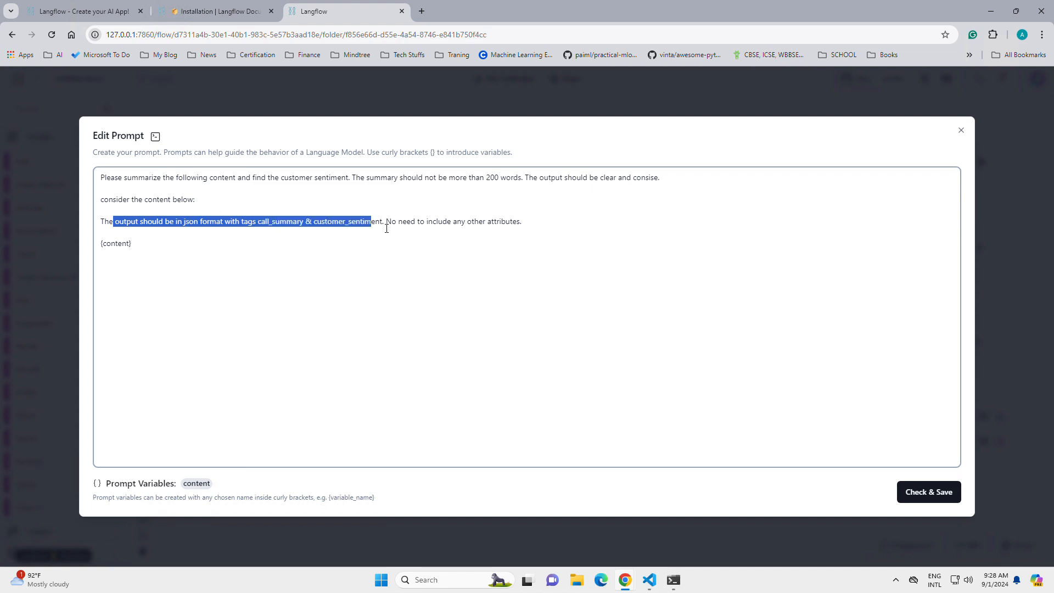
click(386, 228)
shift+click(582, 220)
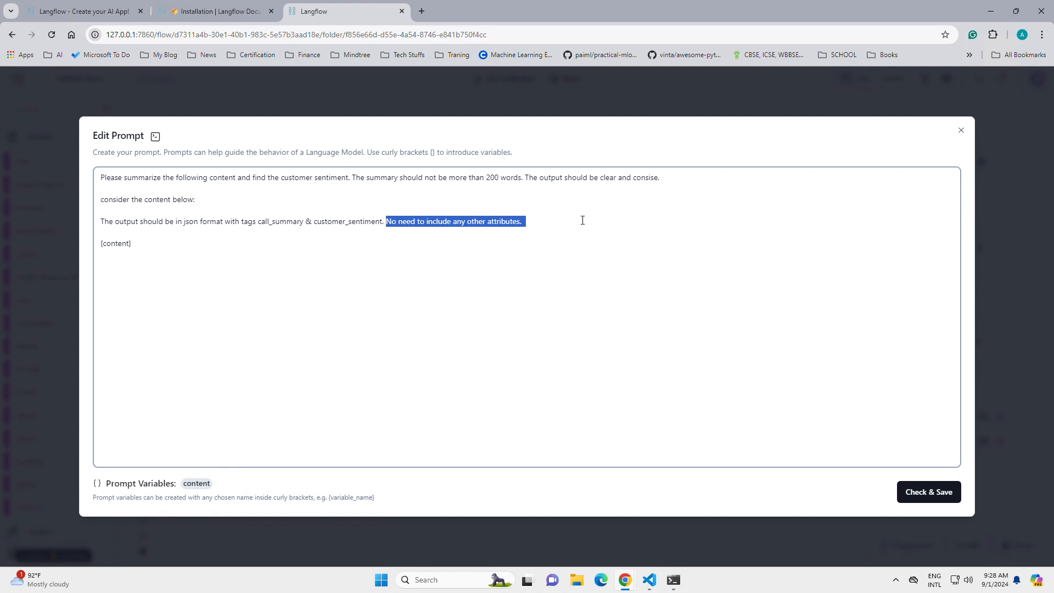
text(If possibl)
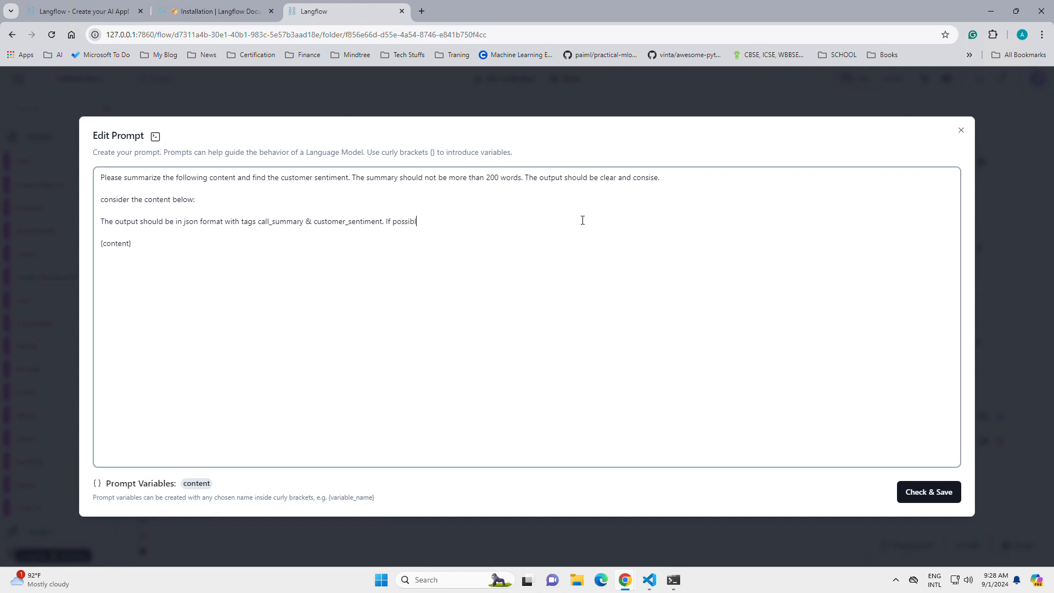
text(e add the flig)
text(ht number)
text(ocatio)
text(na nd)
key(BackSpace)
key(BackSpace)
key(BackSpace)
key(BackSpace)
key(BackSpace)
key(BackSpace)
key(BackSpace)
key(BackSpace)
key(BackSpace)
text(flight details)
key(shift+Left)
key(shift+Left)
key(shift+Left)
key(shift+Left)
key(shift+Left)
key(shift+Left)
key(shift+Left)
key(shift+Left)
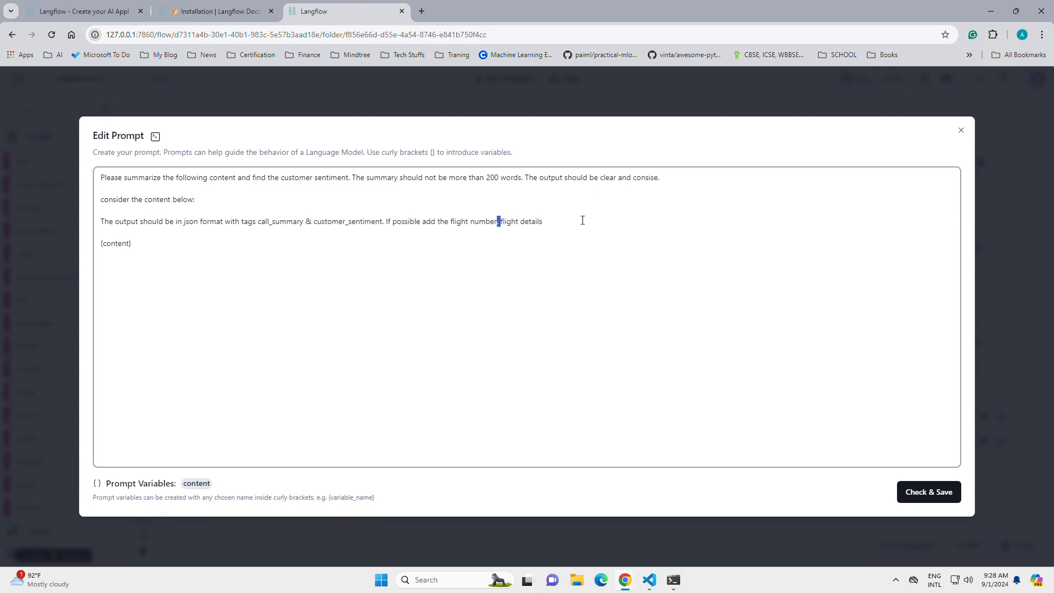
key(BackSpace)
click(925, 493)
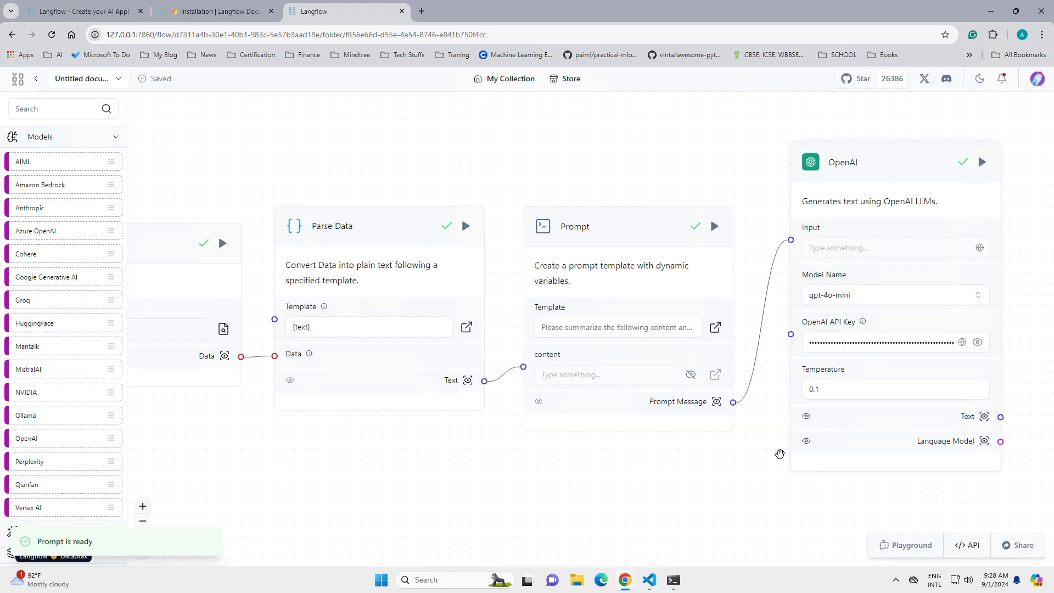
Step: Rerun the OpenAI component with the revised prompt, examine the flight details and sentiment in its Text output, and close the output
click(984, 165)
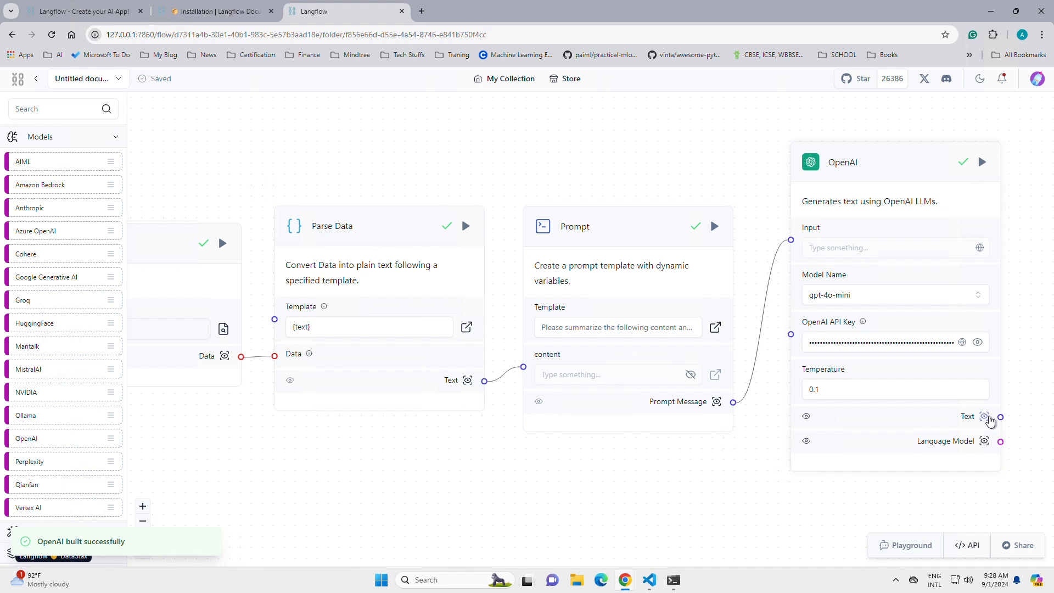
click(988, 418)
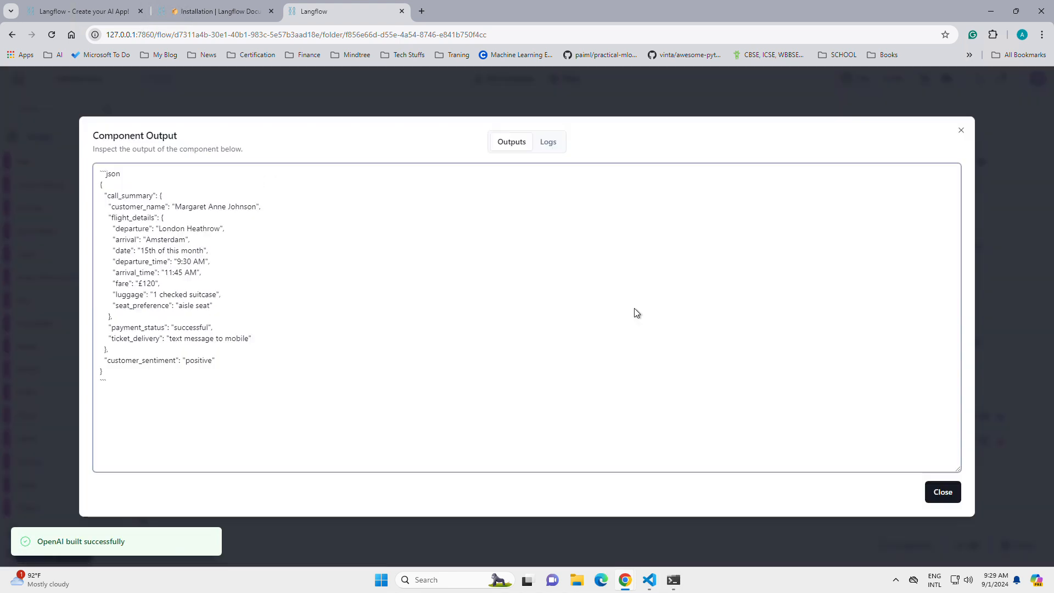
double_click(109, 195)
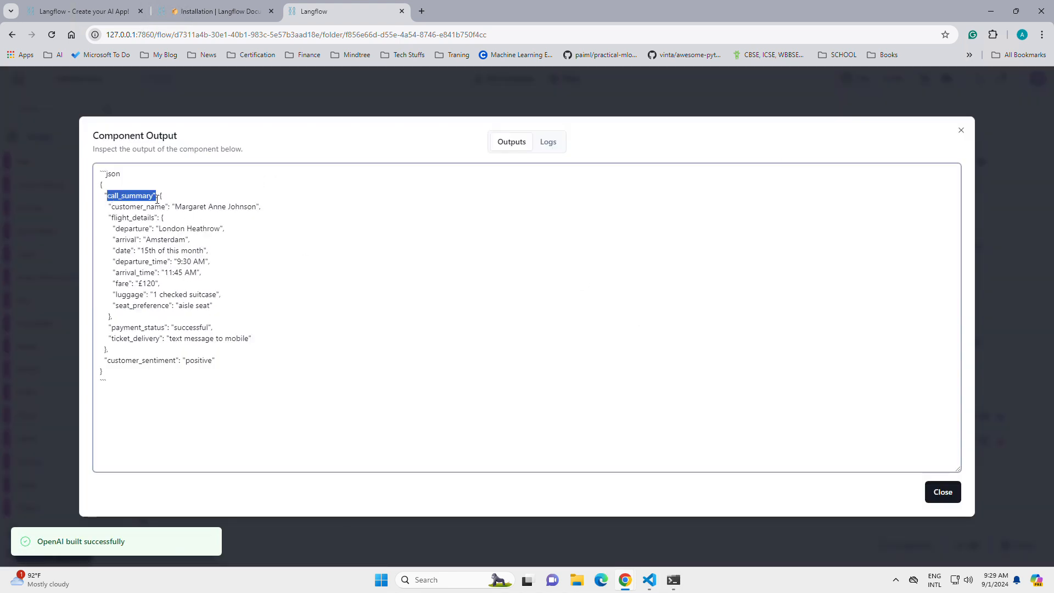
drag(111, 207, 237, 203)
triple_click(237, 207)
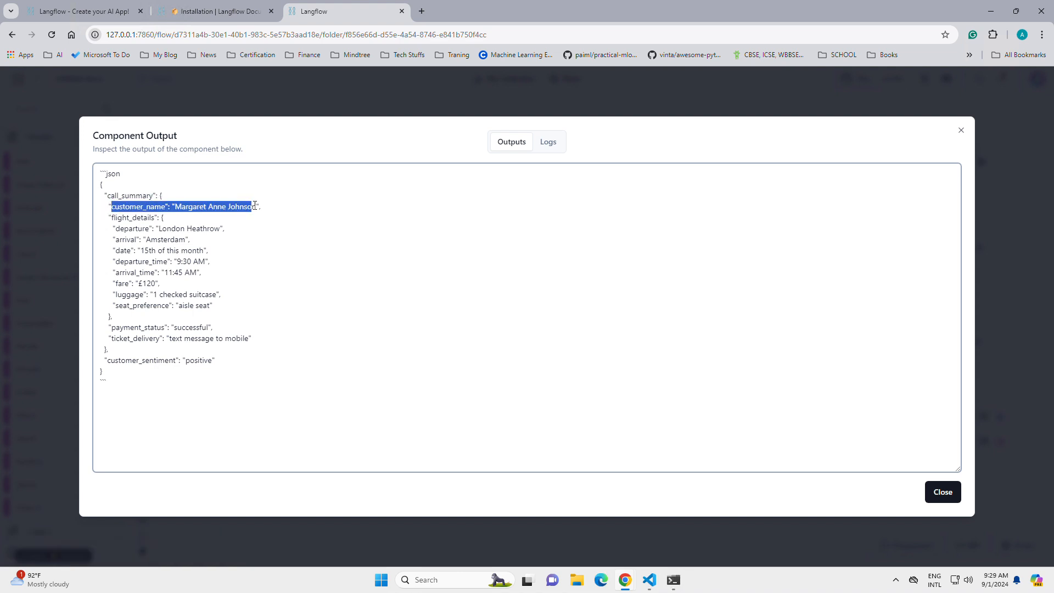
drag(117, 217, 267, 310)
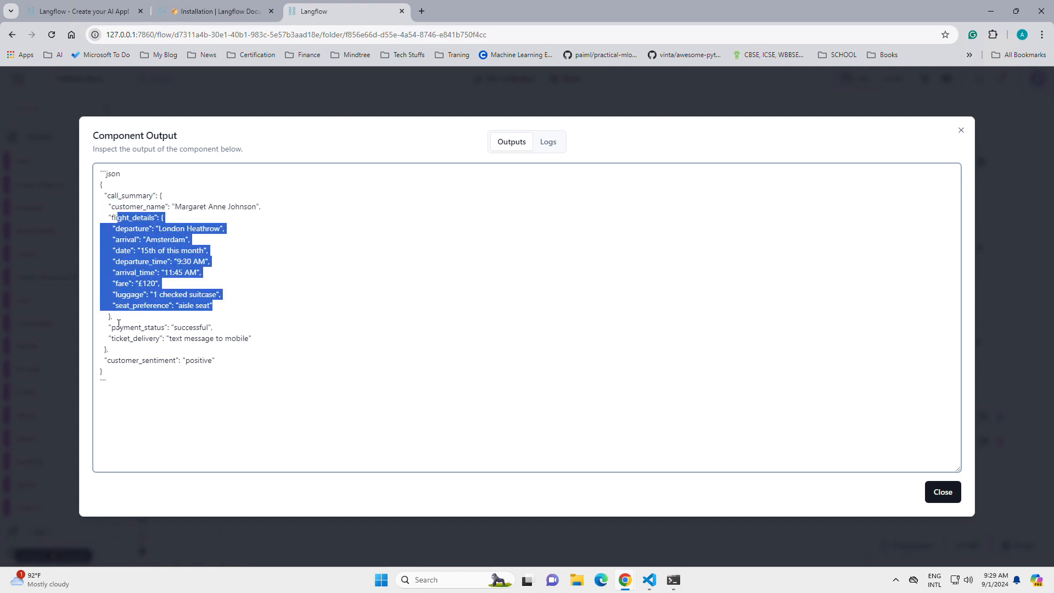
drag(116, 326, 236, 349)
drag(128, 360, 232, 371)
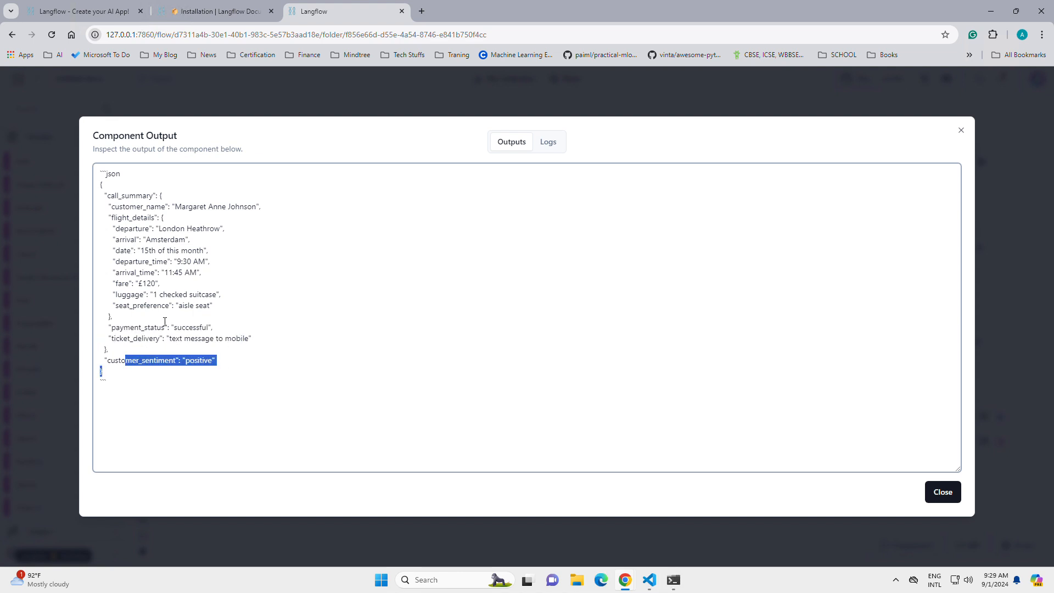
drag(141, 207, 238, 309)
click(218, 258)
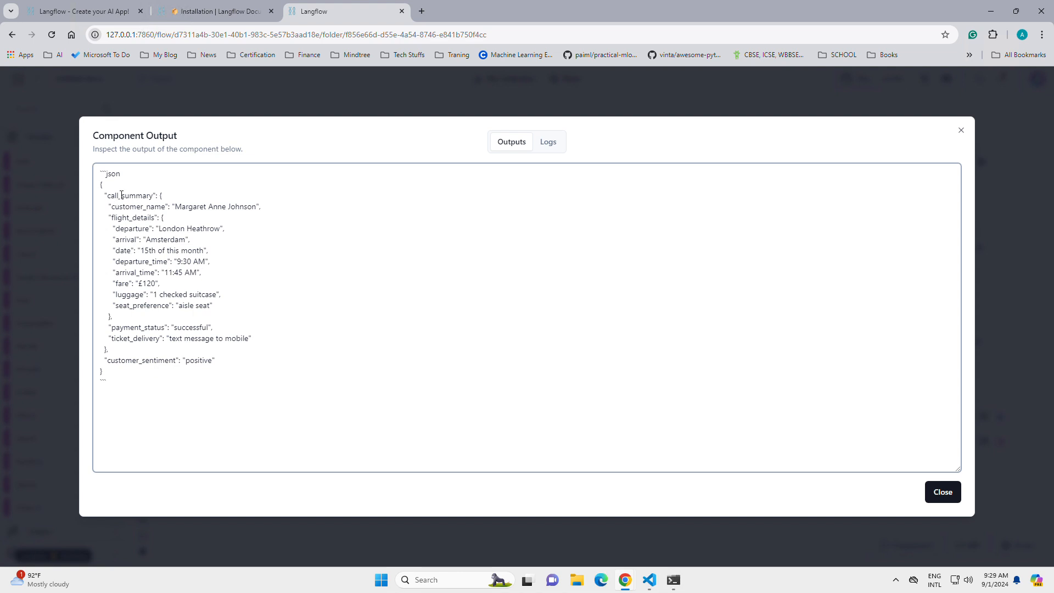
drag(107, 196, 309, 312)
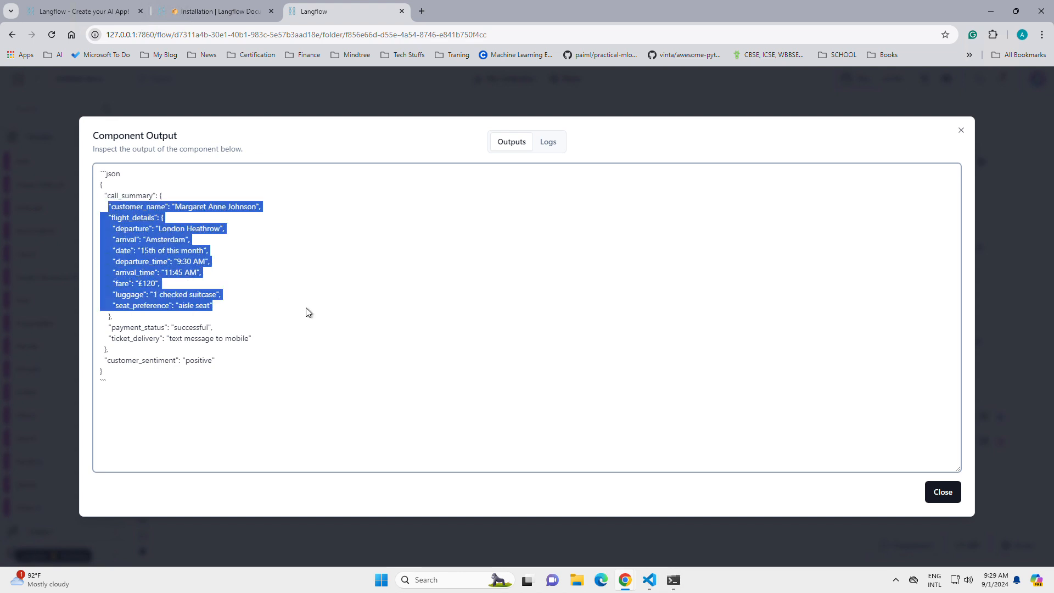
click(941, 493)
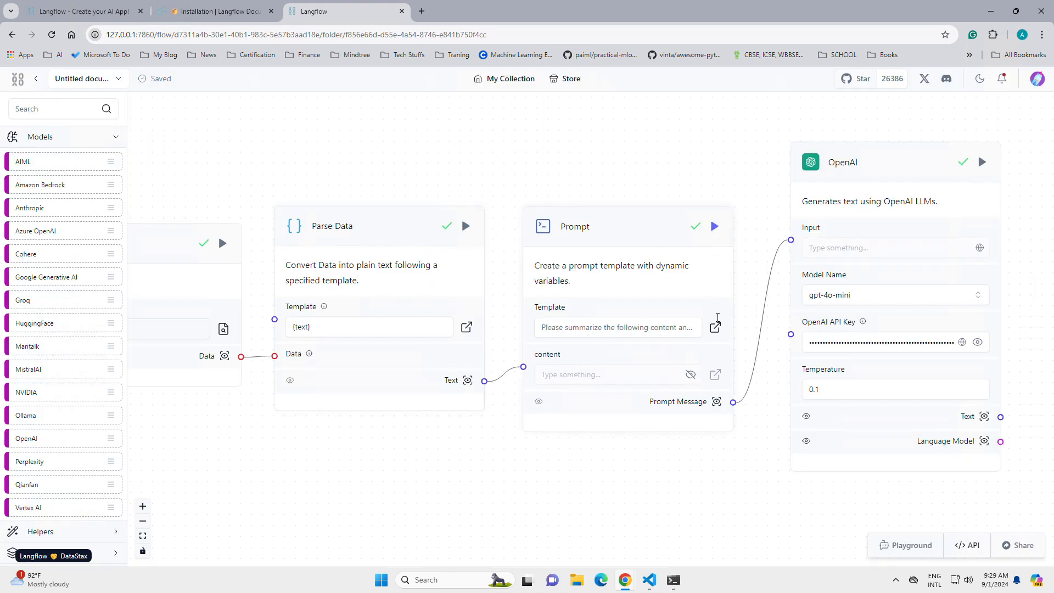
Step: Remove the sentence "If possible add the flight details." from the Prompt component's template and save it
click(715, 328)
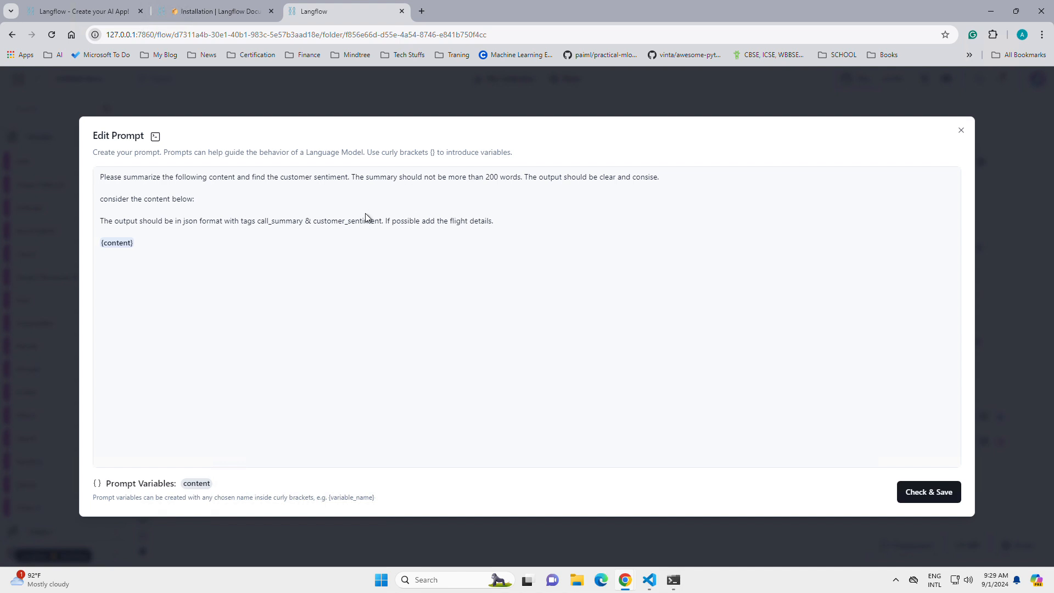
click(381, 222)
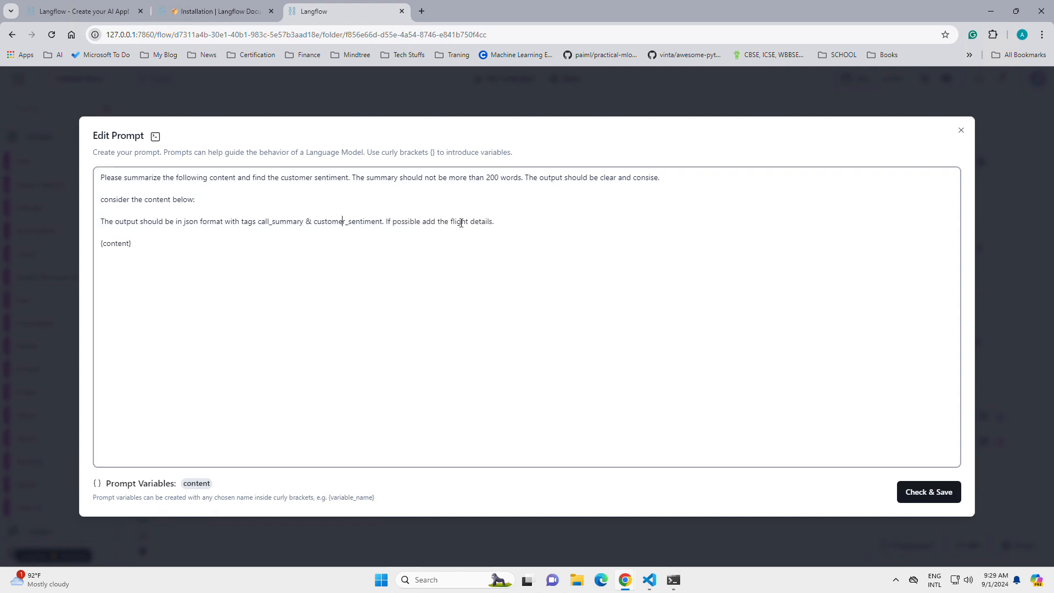
drag(519, 222, 110, 177)
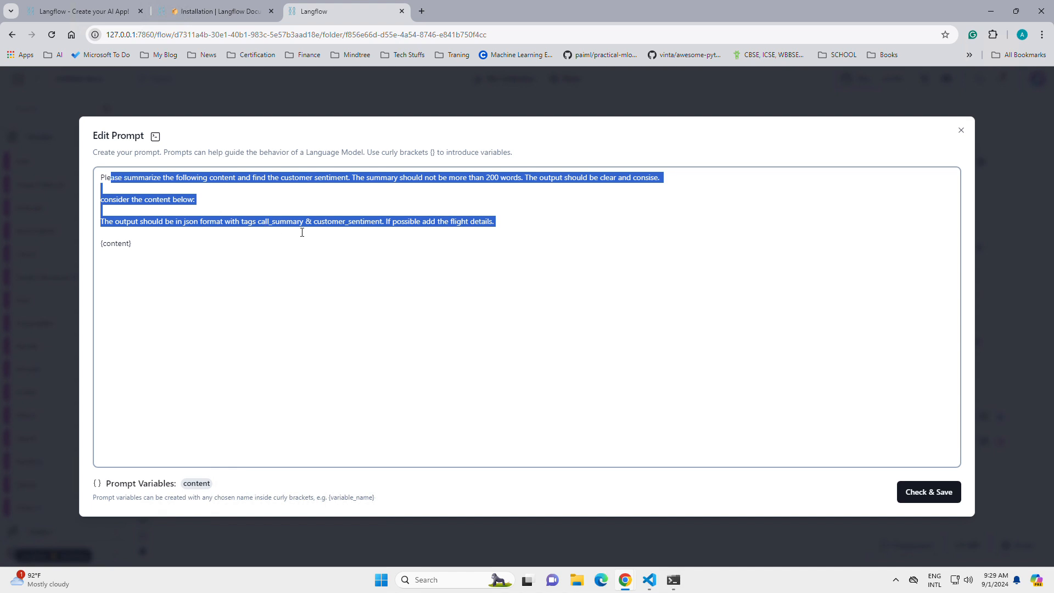
click(470, 245)
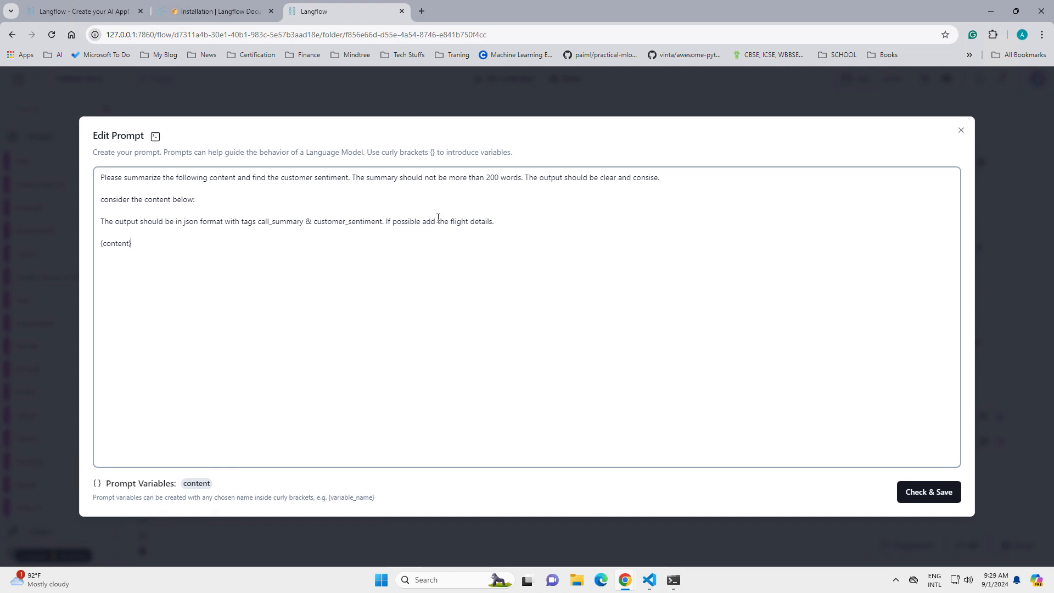
drag(388, 221, 519, 220)
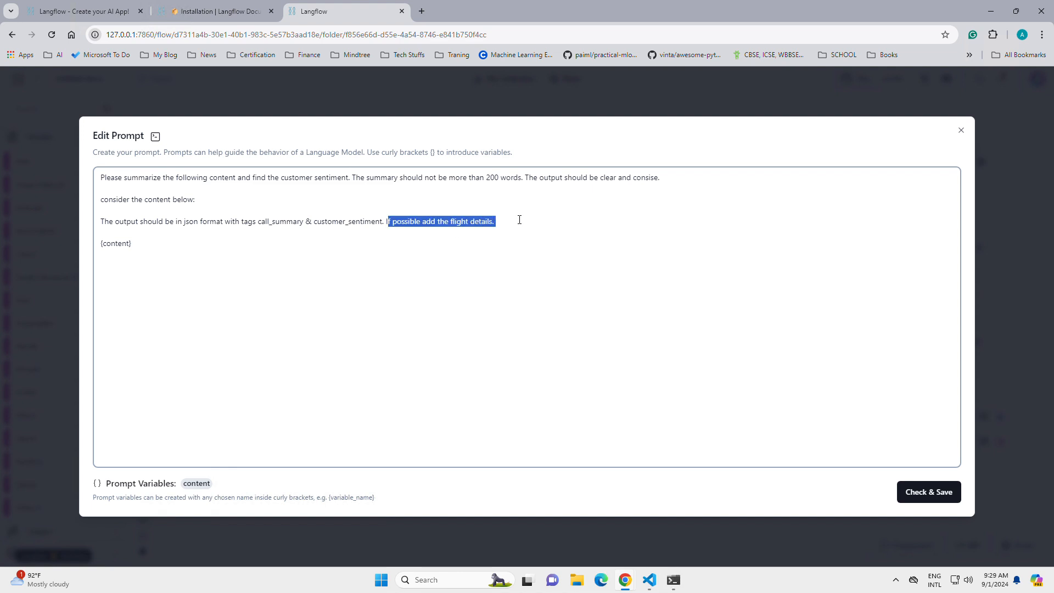
key(BackSpace)
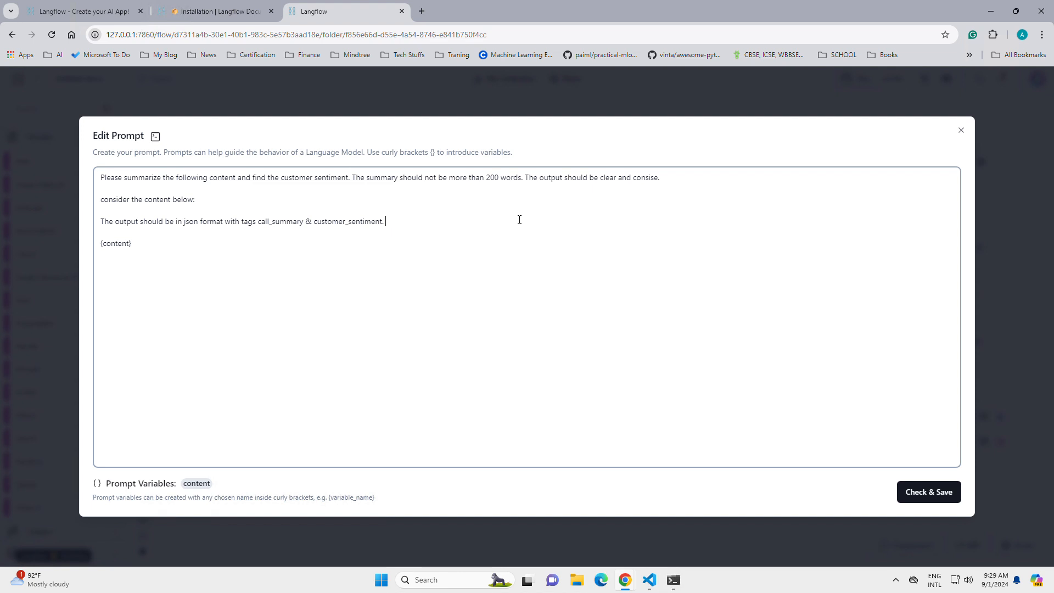
text(http://127.0.0.1:7860)
key(ctrl+z)
key(ctrl+z)
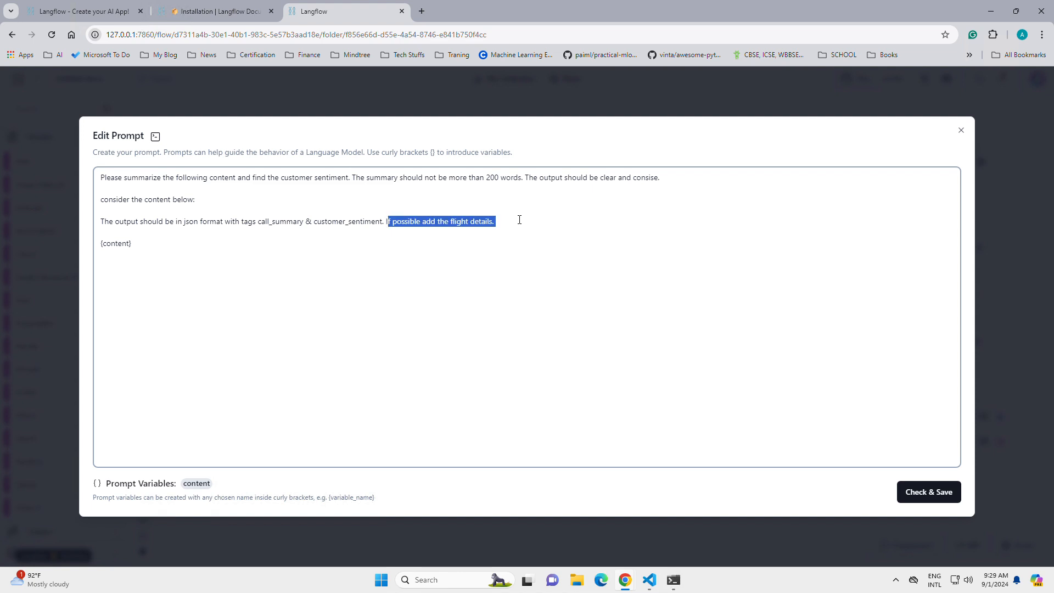
key(BackSpace)
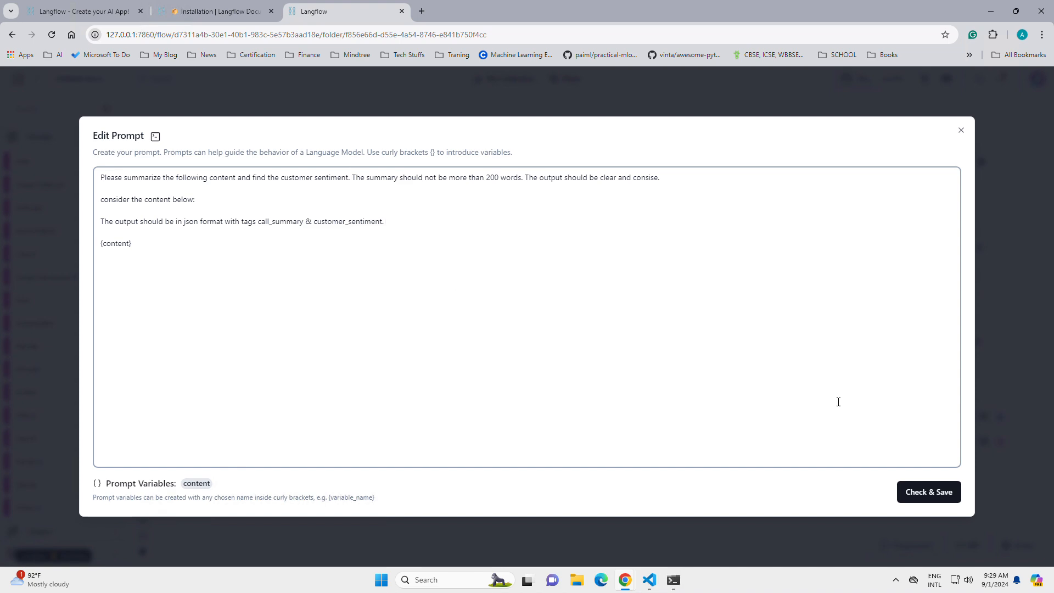
click(933, 496)
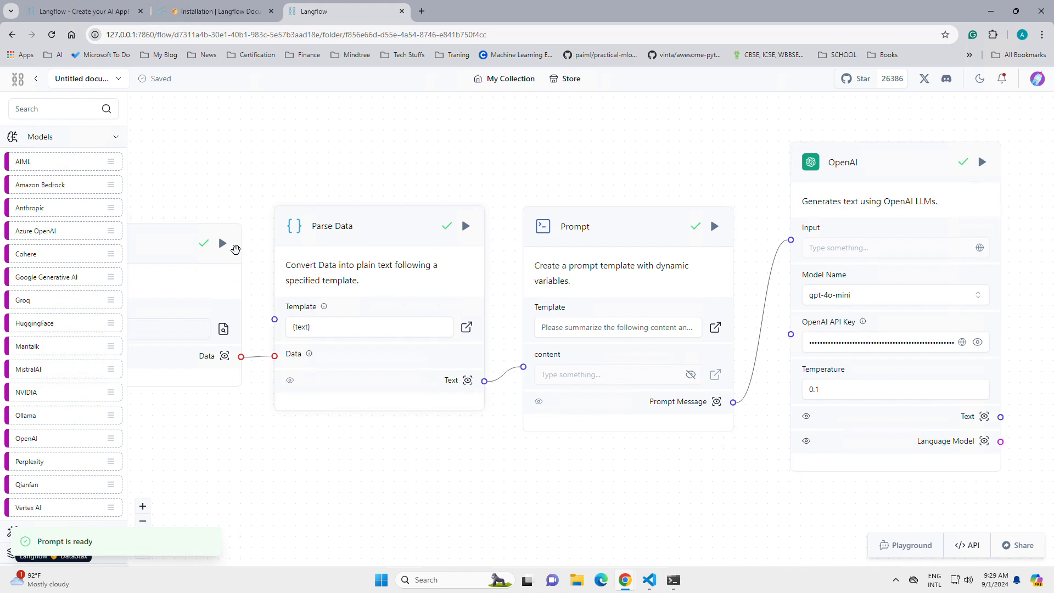
Step: Load call_recording1.txt into the File component and run that component
drag(237, 196, 434, 190)
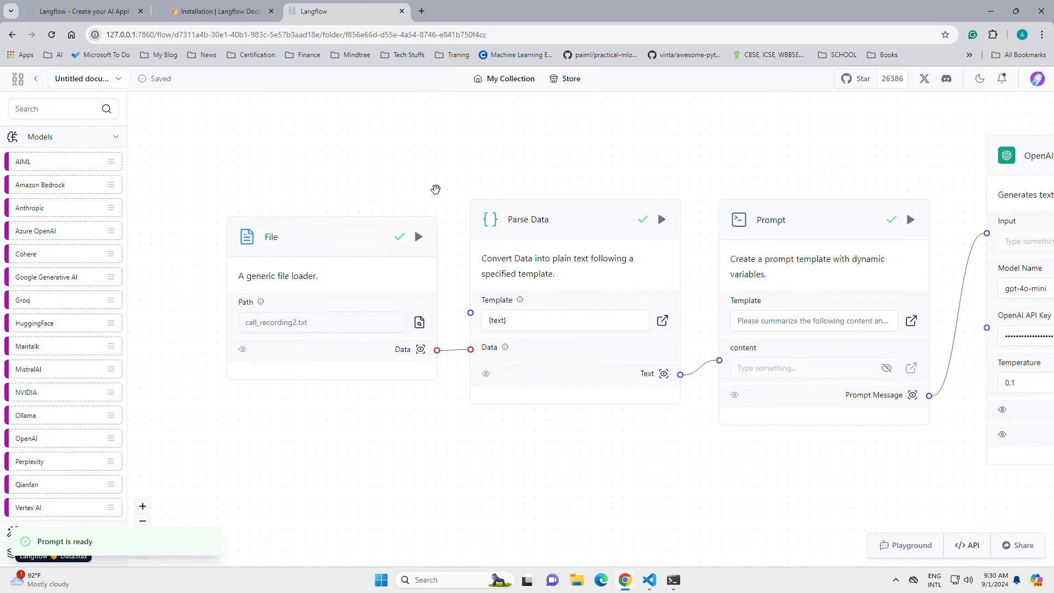
click(420, 323)
click(137, 88)
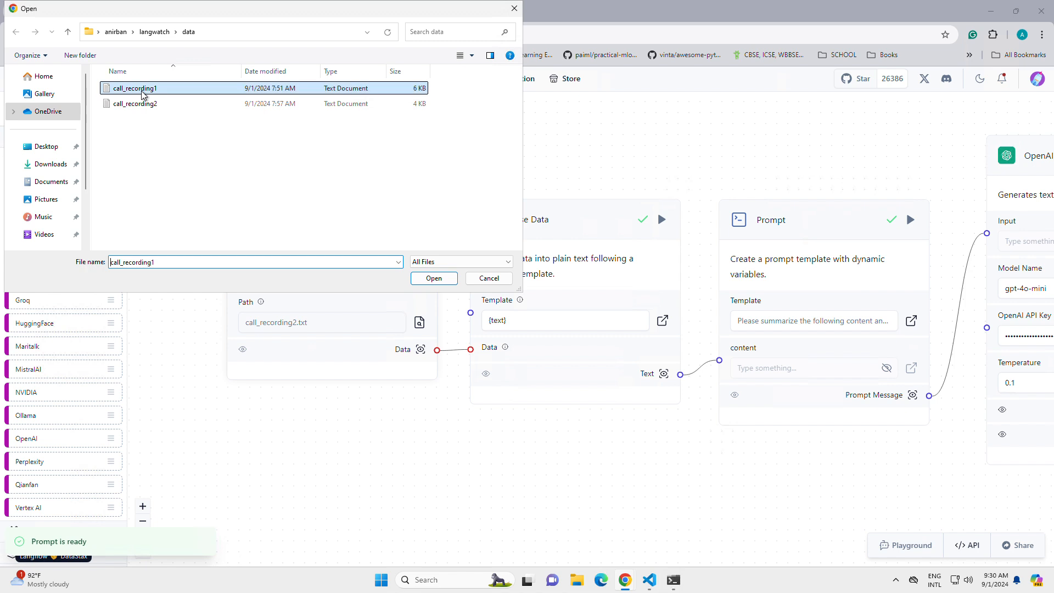
double_click(137, 88)
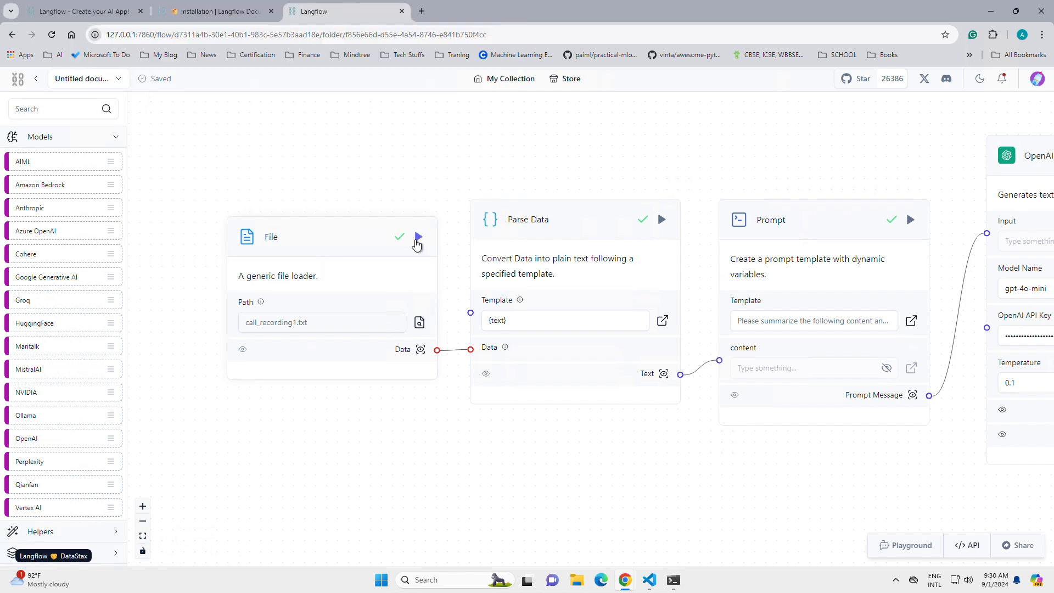
click(417, 237)
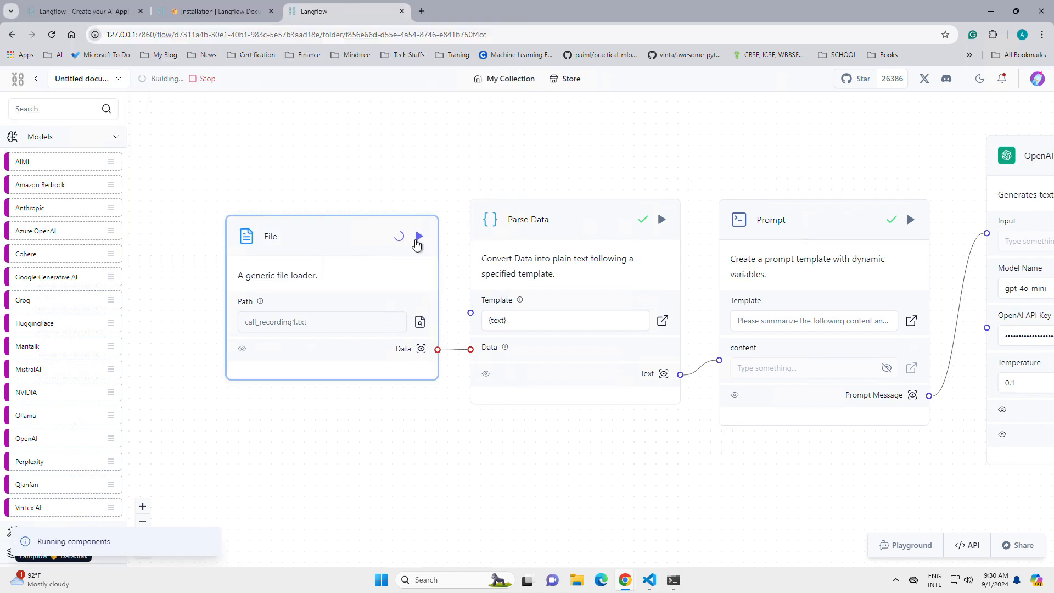
Step: Inspect the OpenAI component's Text output before rerunning it, and close the output
drag(767, 170, 478, 158)
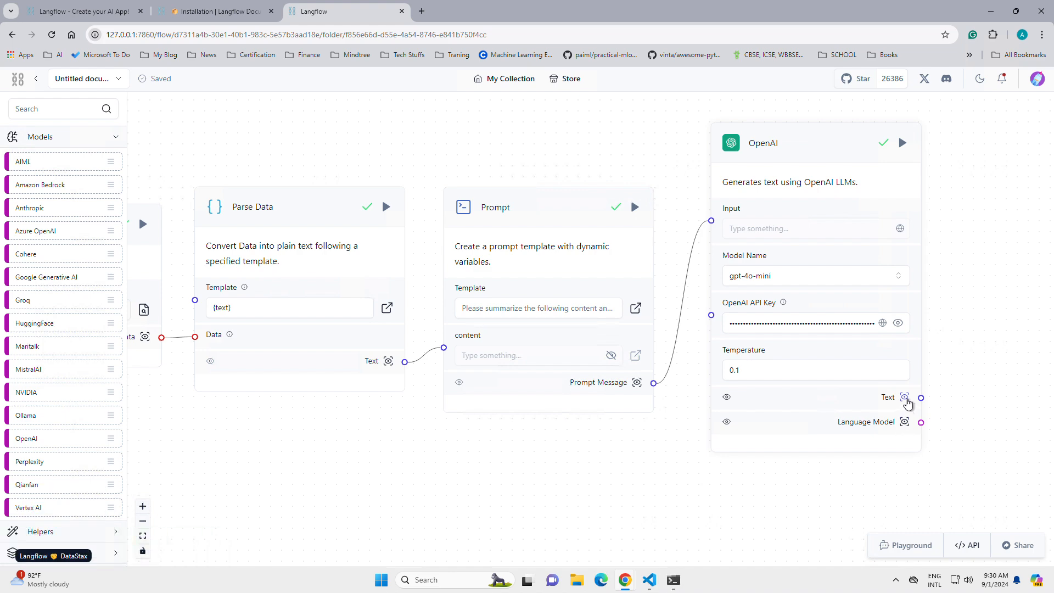
click(906, 398)
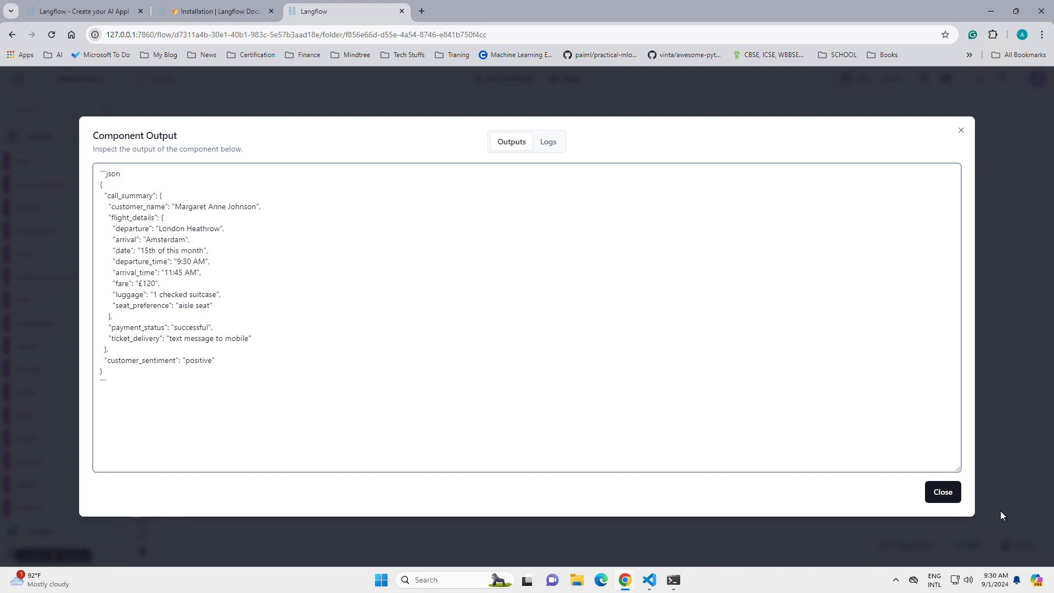
click(943, 492)
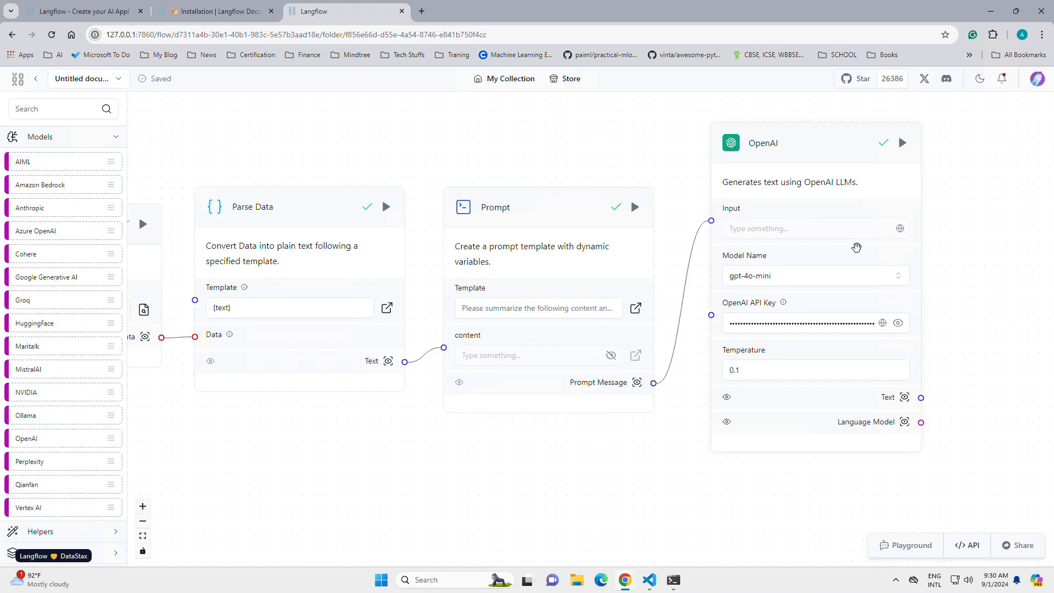
click(904, 395)
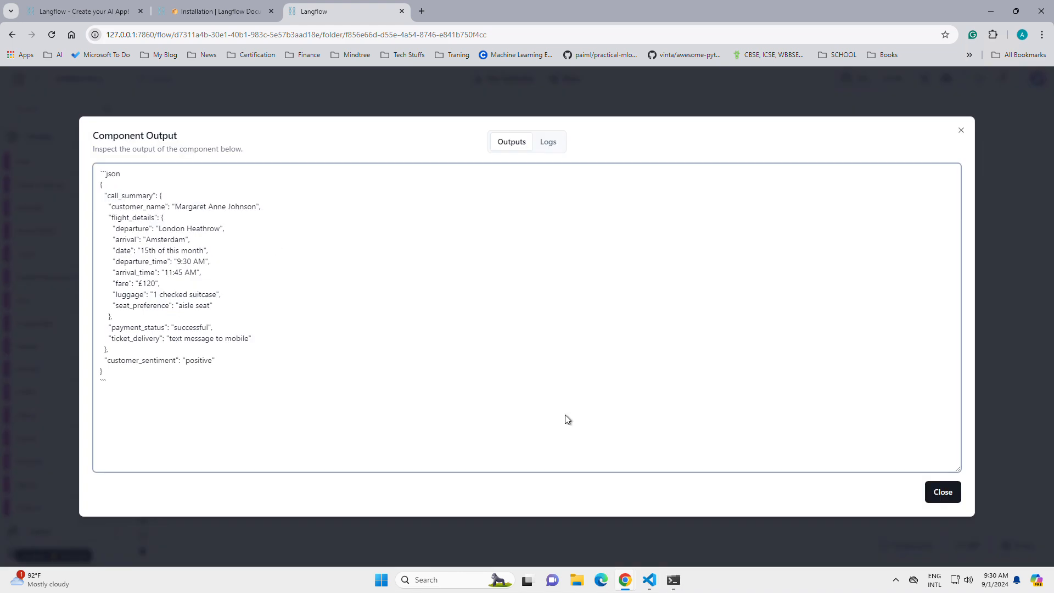
click(934, 492)
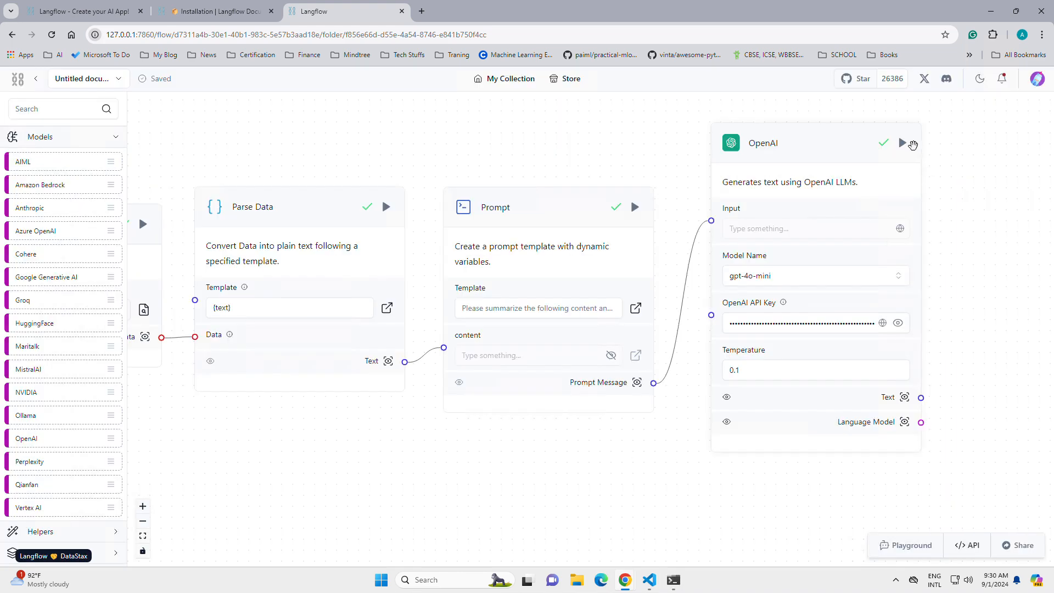
Step: Rerun the OpenAI component on the second recording, examine the call summary and customer sentiment in its Text output, and close the output
click(904, 145)
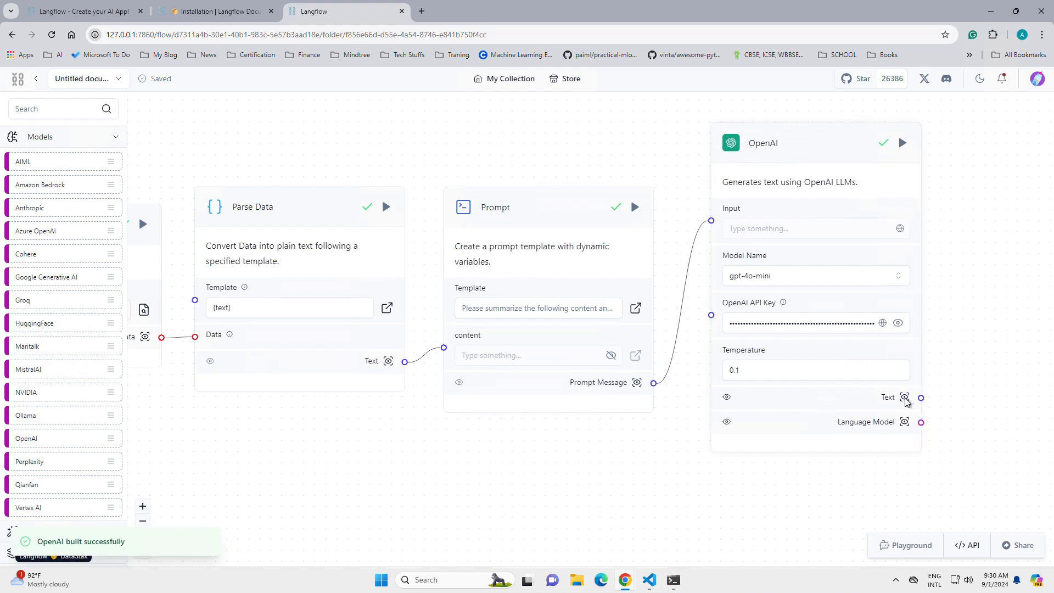
click(905, 398)
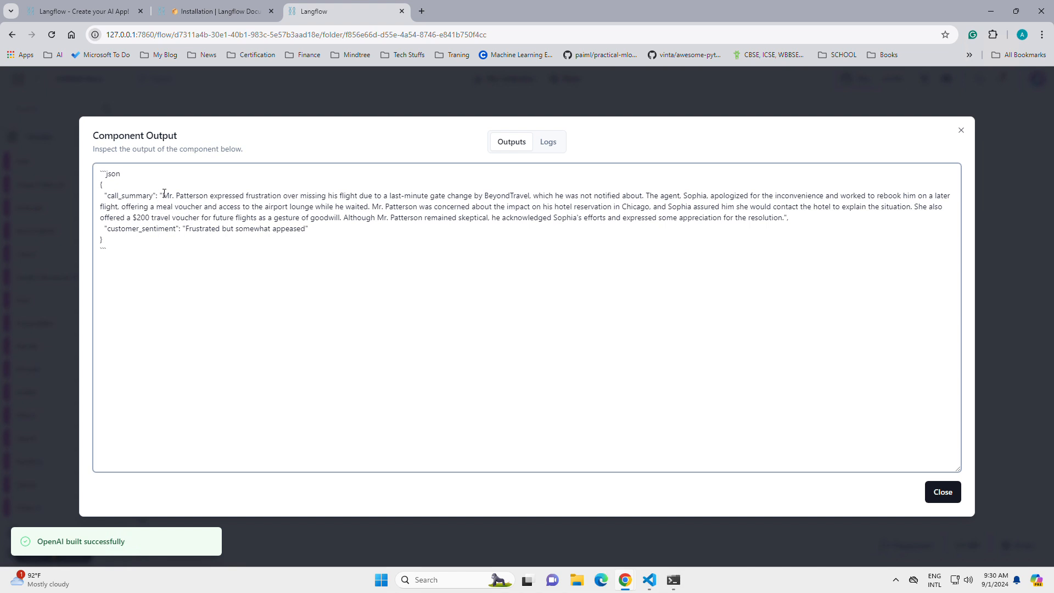
drag(162, 196, 289, 205)
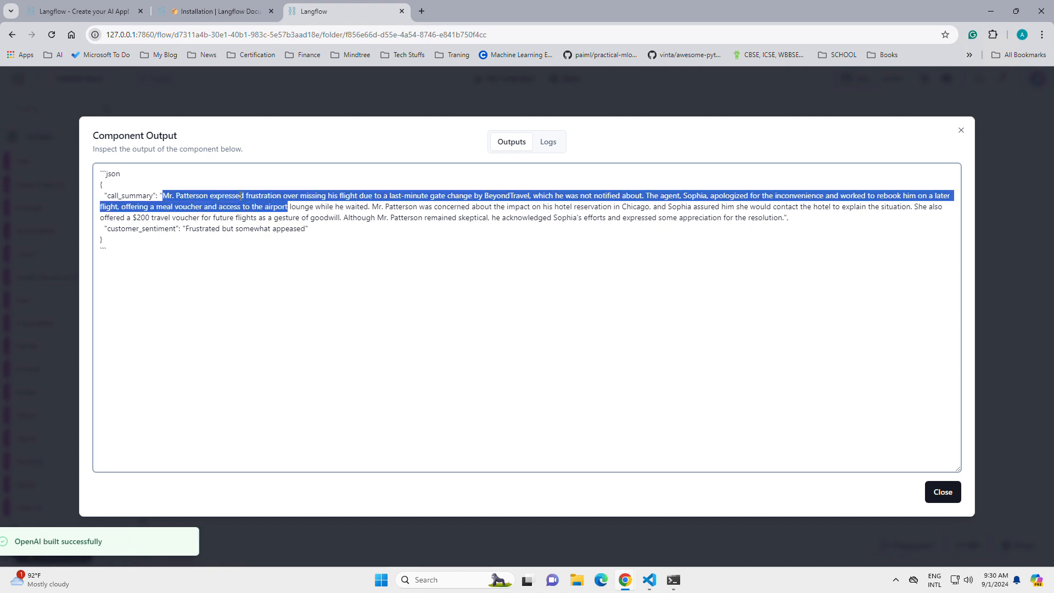
click(127, 196)
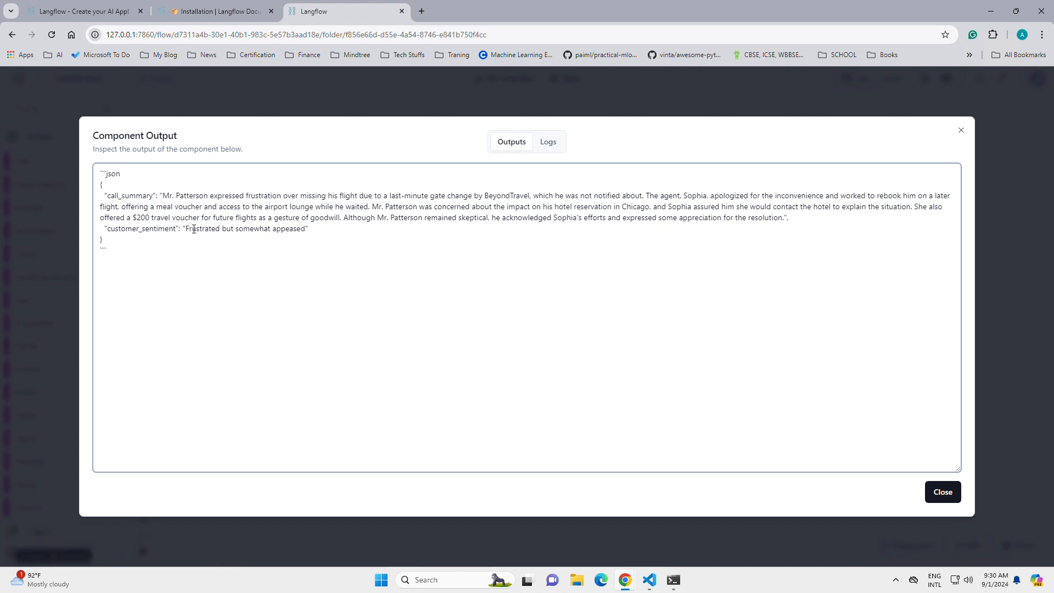
drag(192, 229, 118, 229)
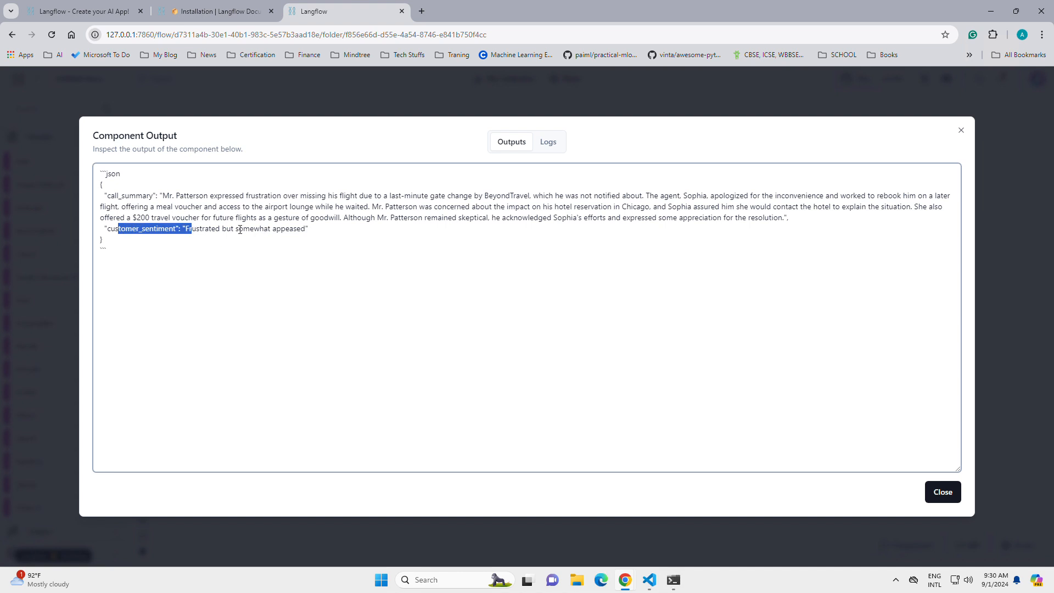
drag(211, 198, 129, 196)
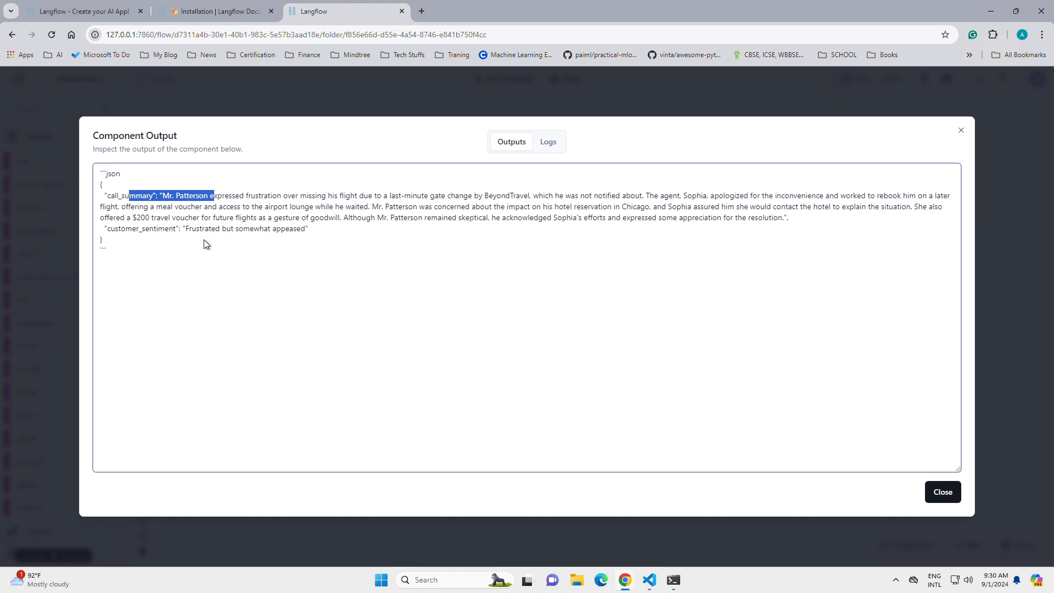
drag(190, 232, 301, 229)
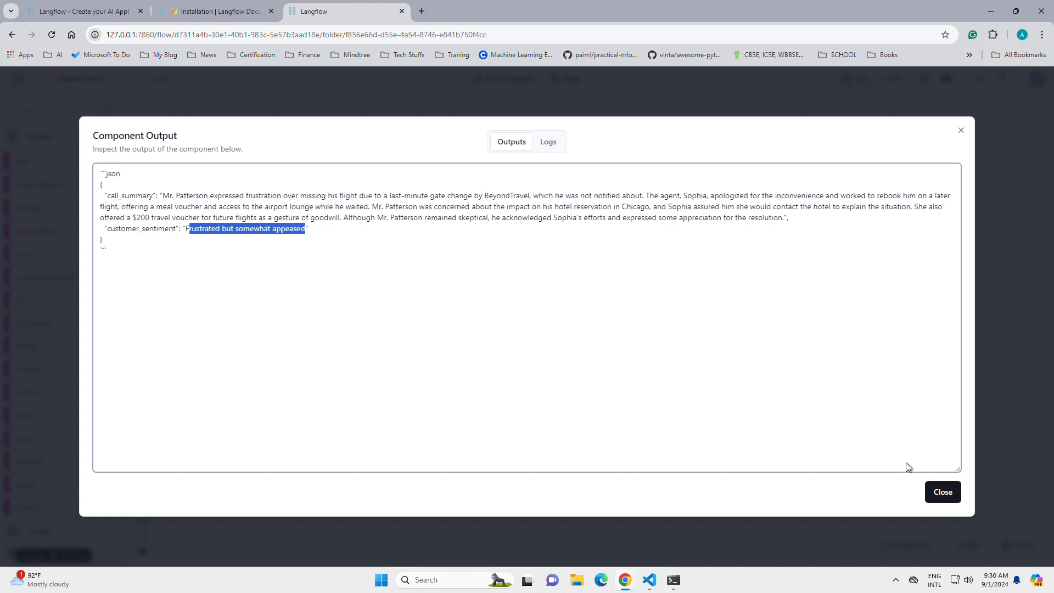
click(943, 492)
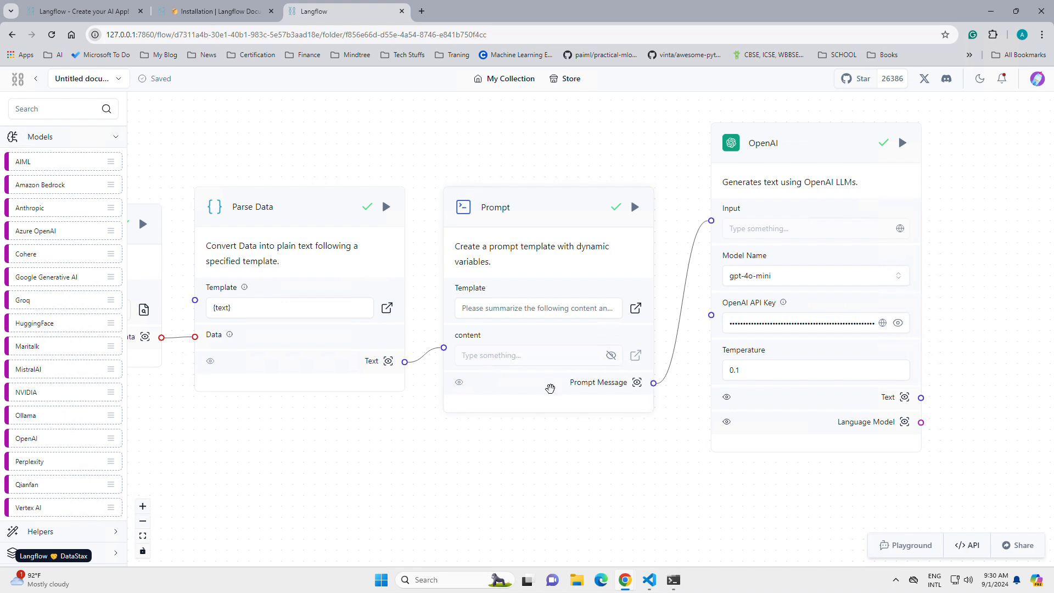
Step: Review the flow from File through OpenAI, collapse the Models category, and look through the available Embeddings components
drag(330, 143, 491, 145)
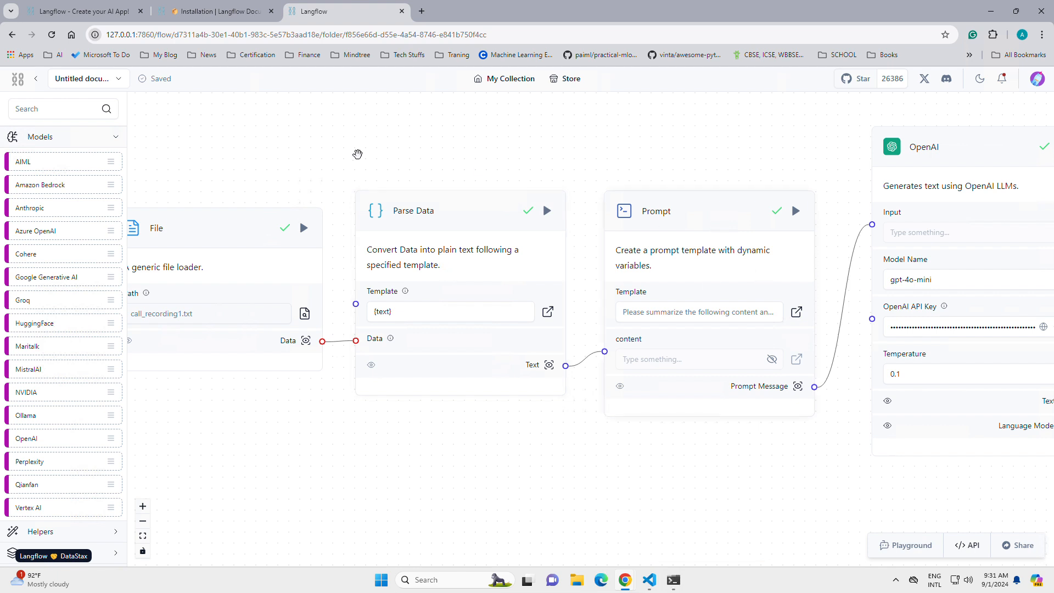
drag(446, 155, 550, 157)
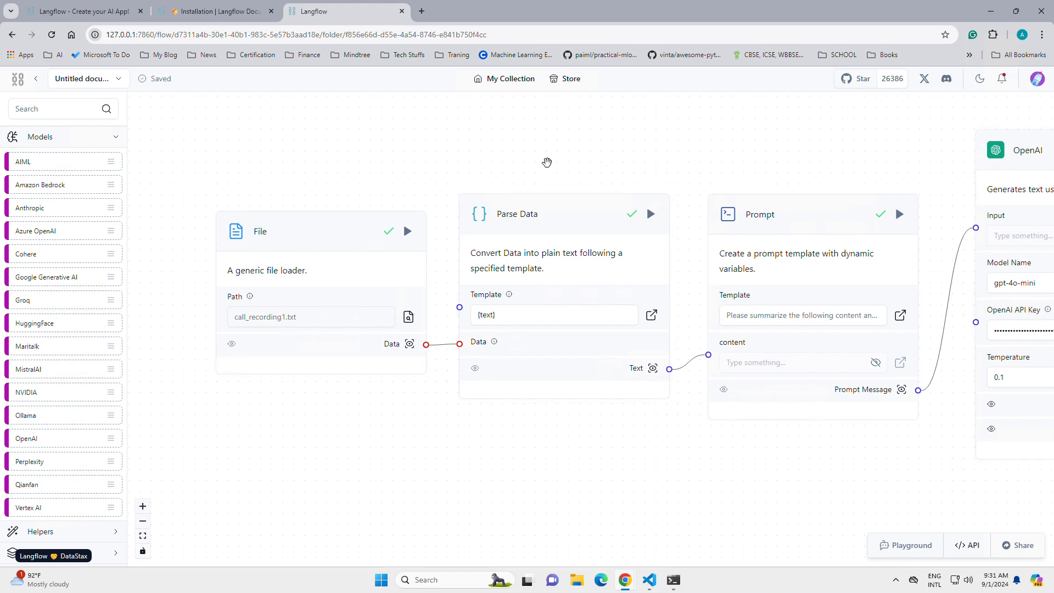
drag(564, 164, 507, 168)
drag(753, 172, 583, 163)
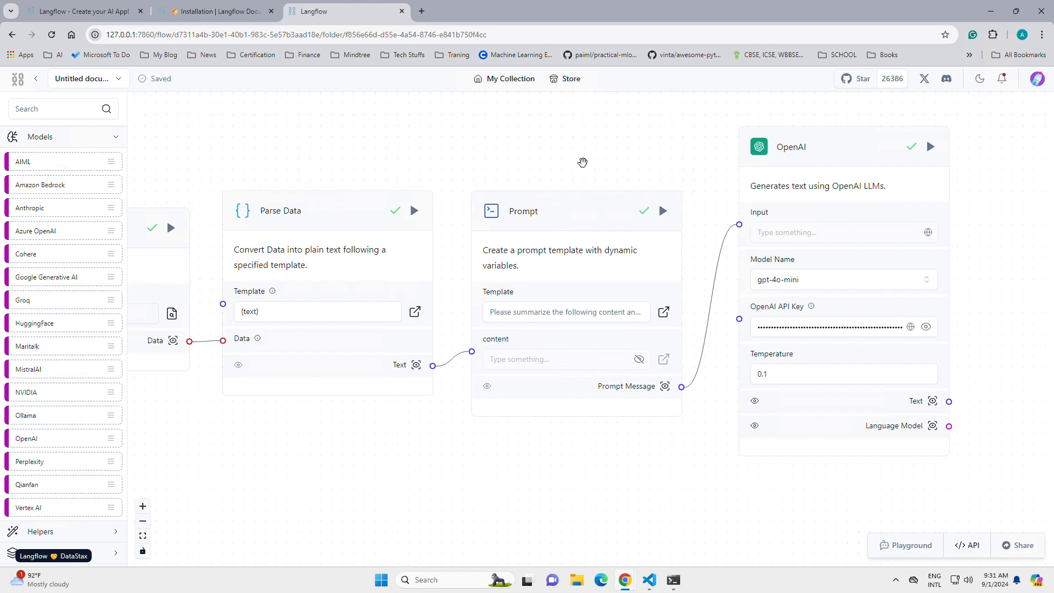
click(88, 142)
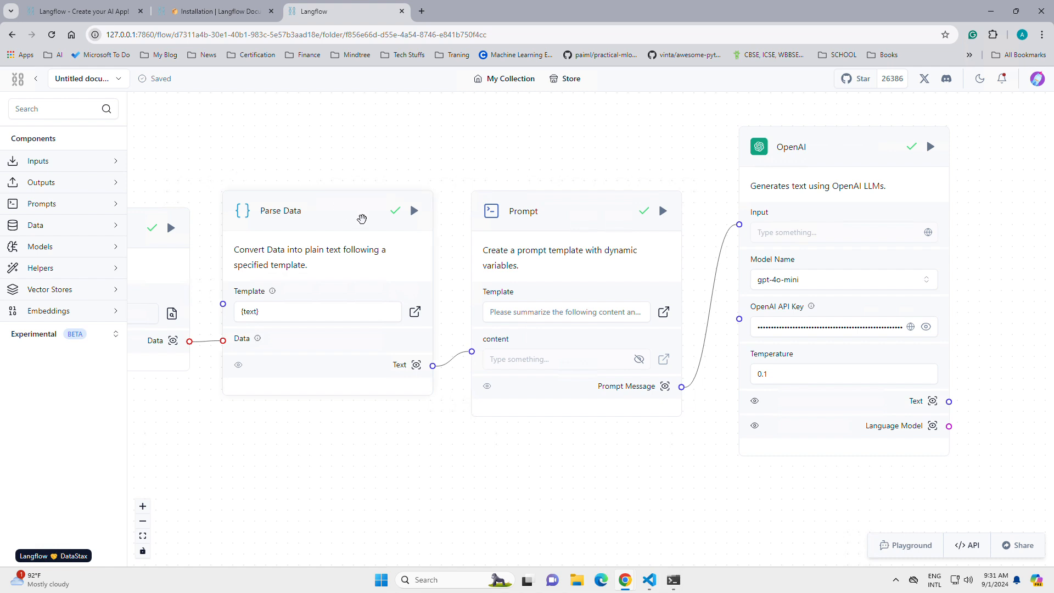
click(107, 317)
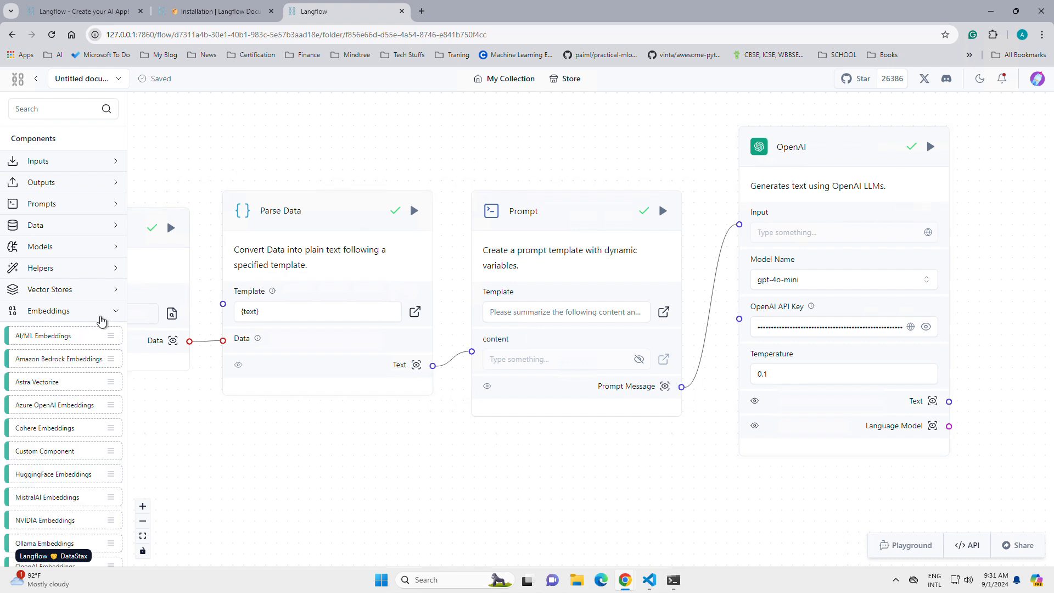
click(103, 317)
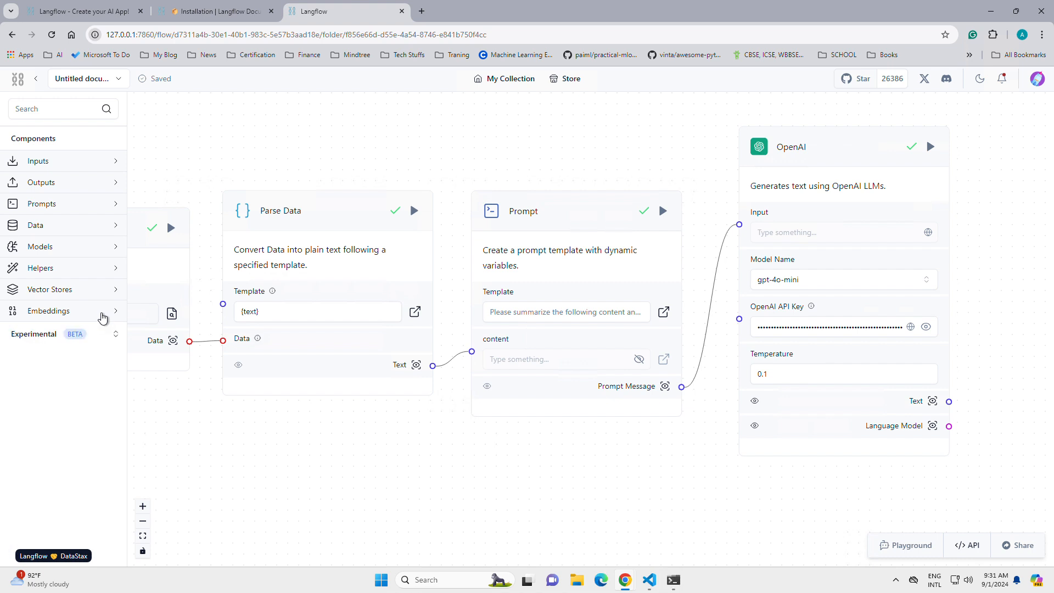
Step: Open the File component's Python code and examine its inputs, outputs and load_file method
drag(511, 156, 816, 151)
click(411, 207)
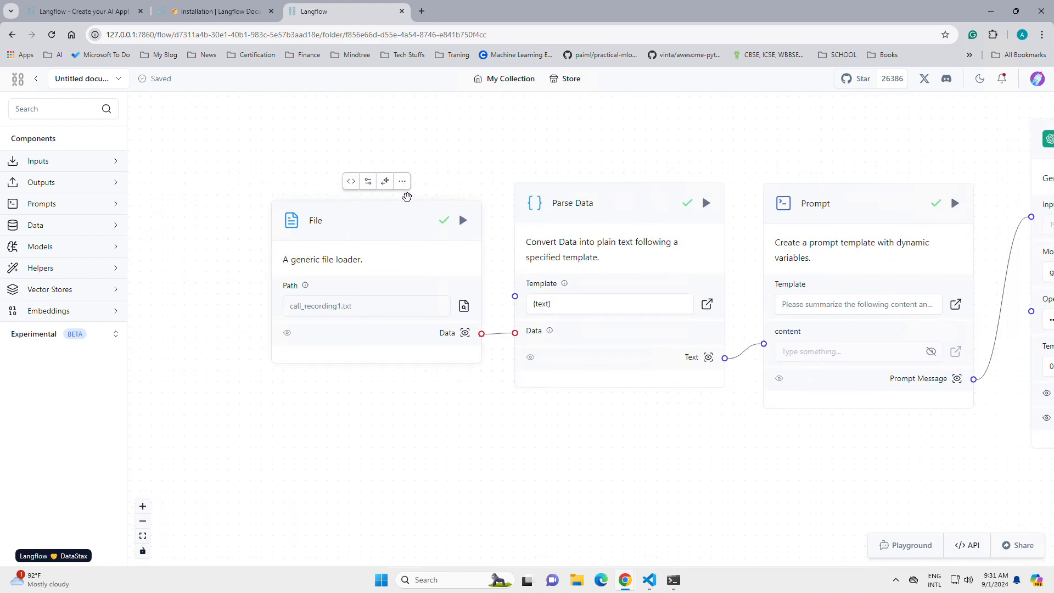
click(352, 184)
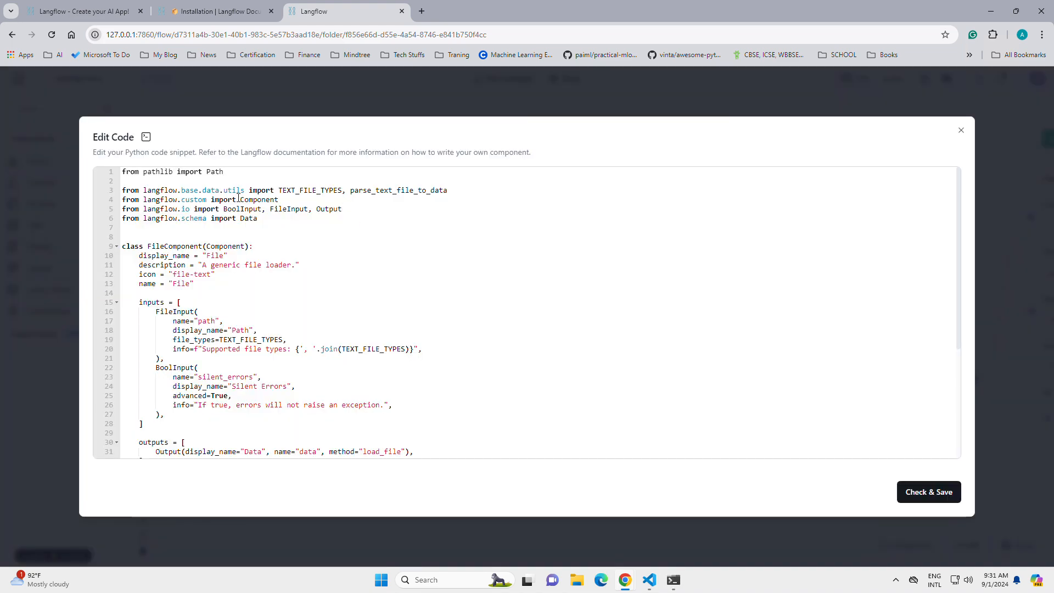
click(238, 198)
scroll(426, 244, down, 4)
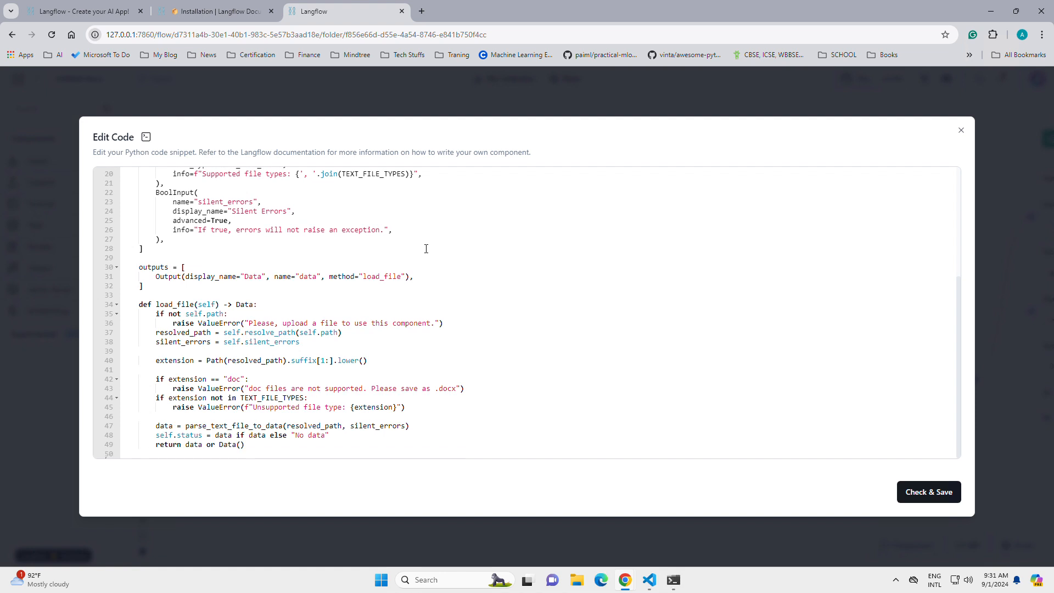
Step: Make a trial edit in the info text of the silent_errors input, remove it, and check and save the File component's code
click(256, 238)
click(280, 230)
text(hh)
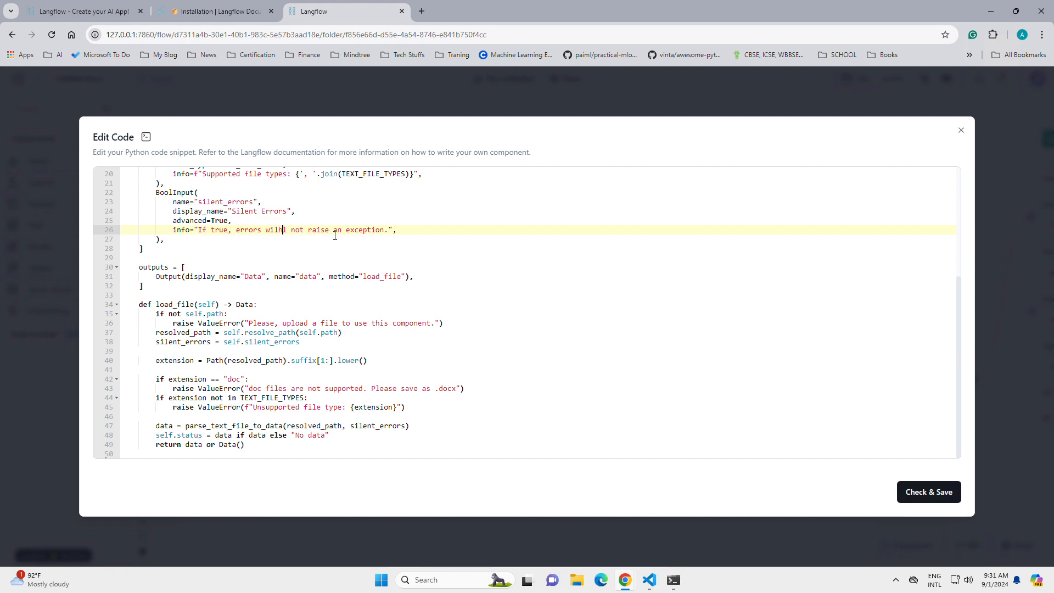
key(BackSpace)
key(BackSpace)
click(926, 492)
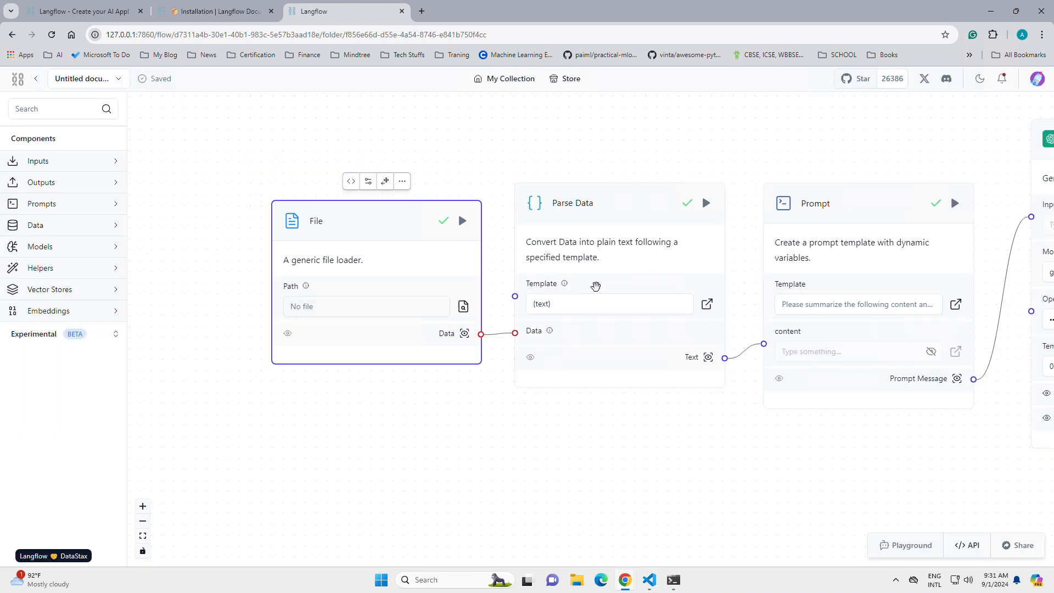
Step: Open the OpenAI component's Python code, examine it down to the ChatOpenAI model construction, and close it without saving
scroll(736, 144, right, 5)
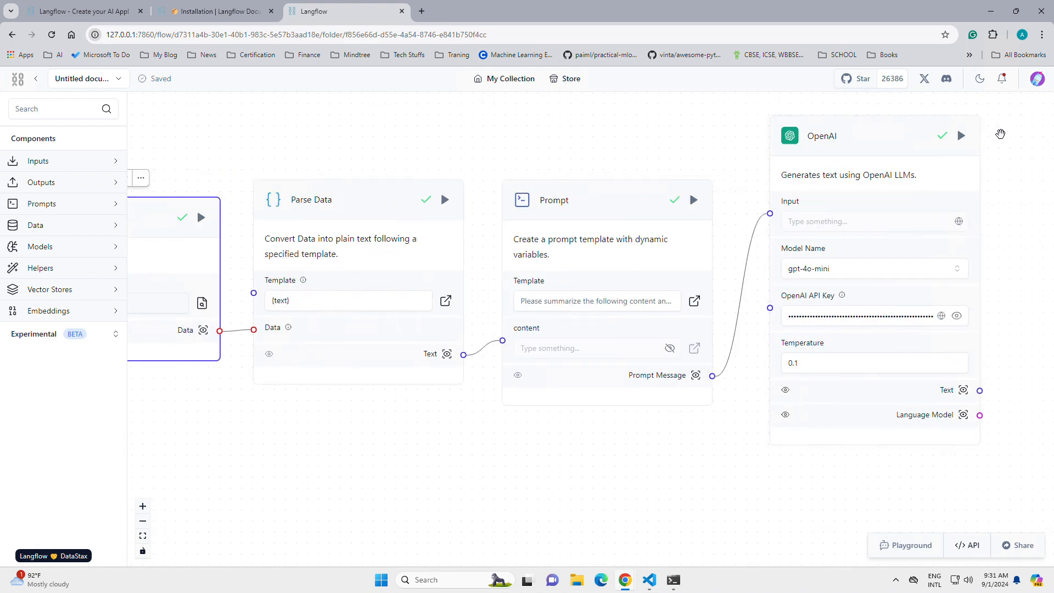
scroll(914, 161, up, 1)
click(906, 175)
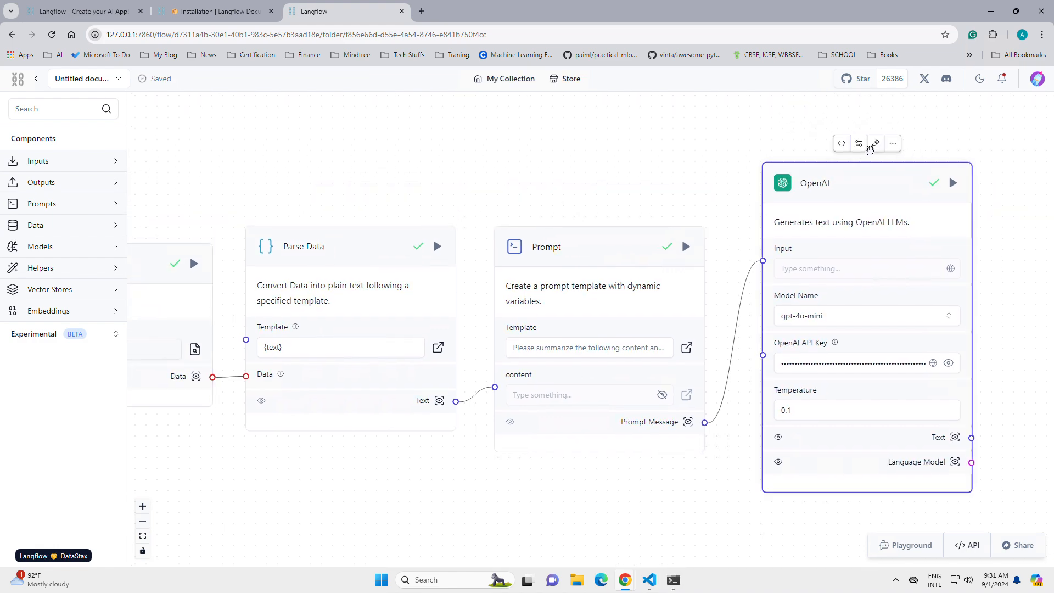
click(841, 144)
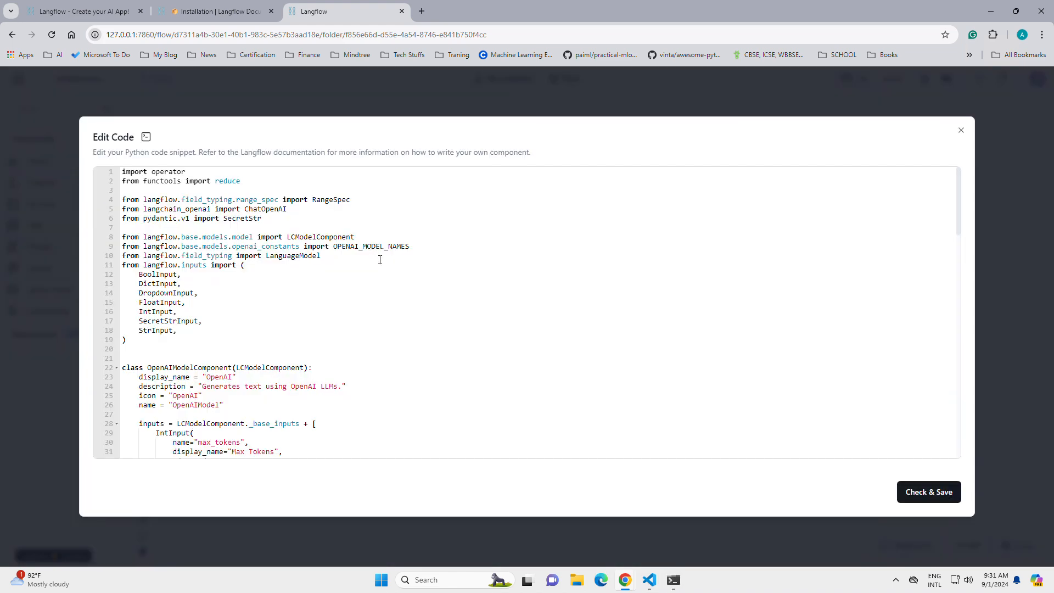
scroll(455, 262, down, 15)
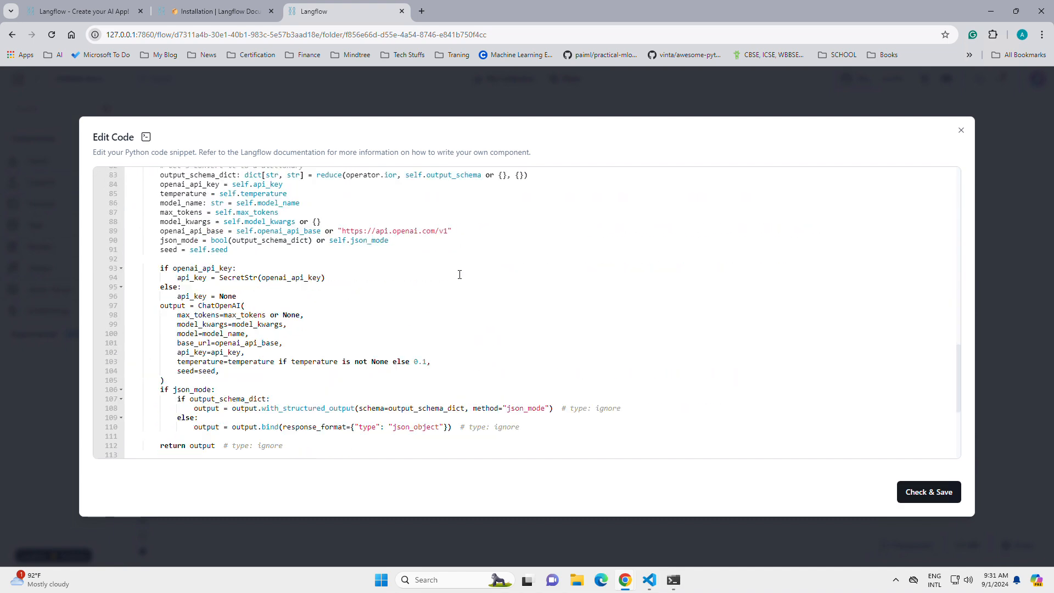
click(961, 130)
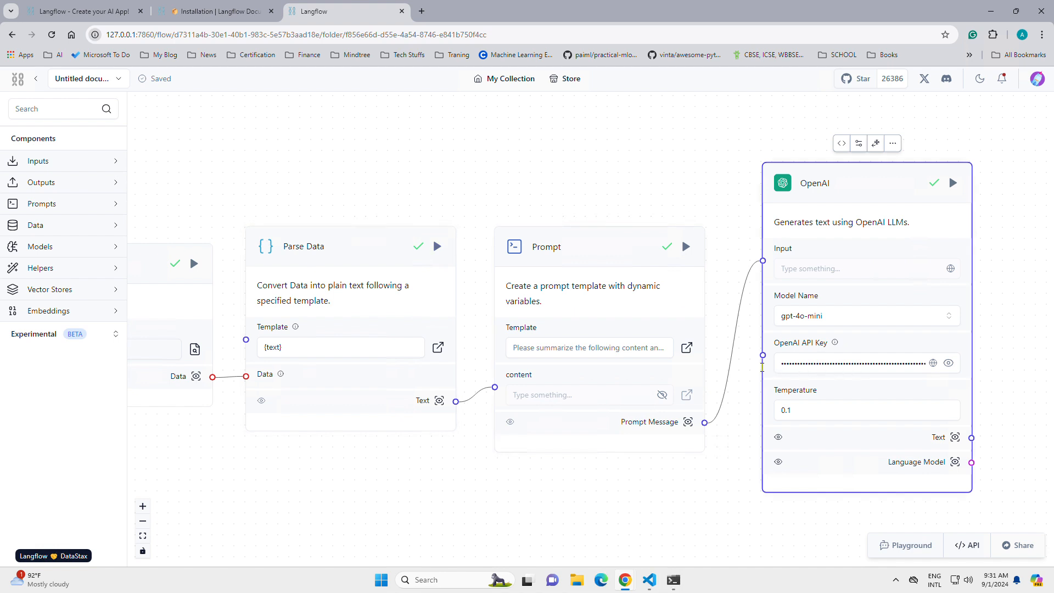
Step: Set the OpenAI component's temperature to 0.5 and try to run the component
click(814, 415)
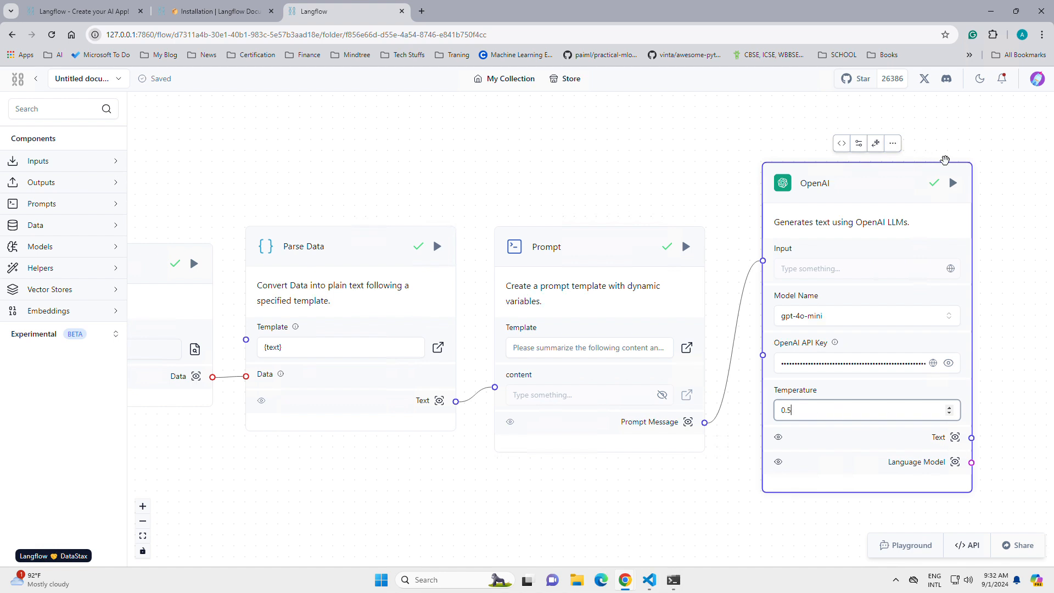
click(954, 183)
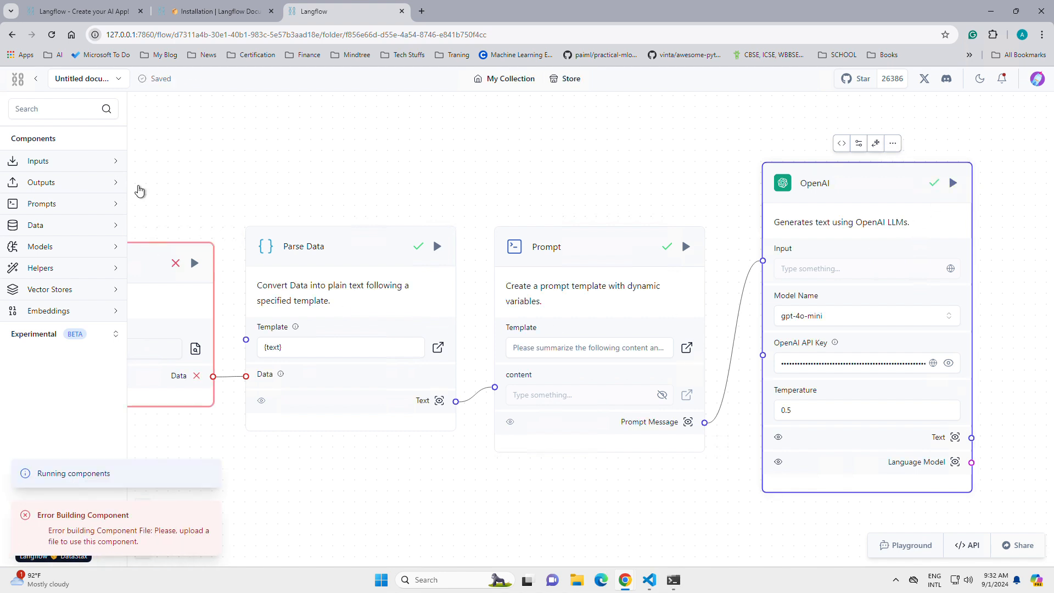
Step: Load call_recording1.txt into the File component again and rerun the OpenAI component
drag(184, 183, 428, 175)
click(437, 340)
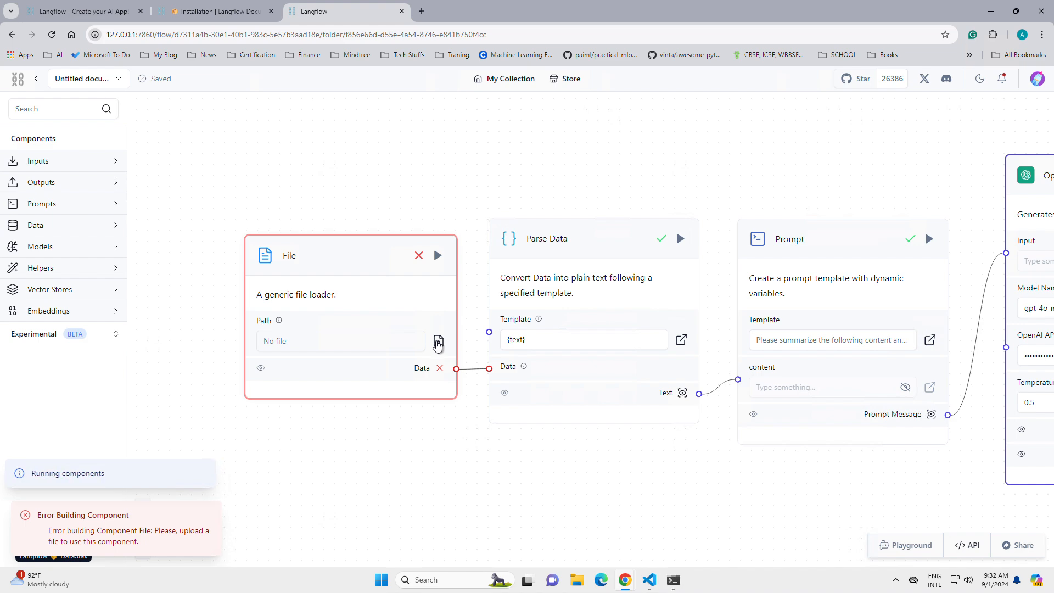
double_click(137, 95)
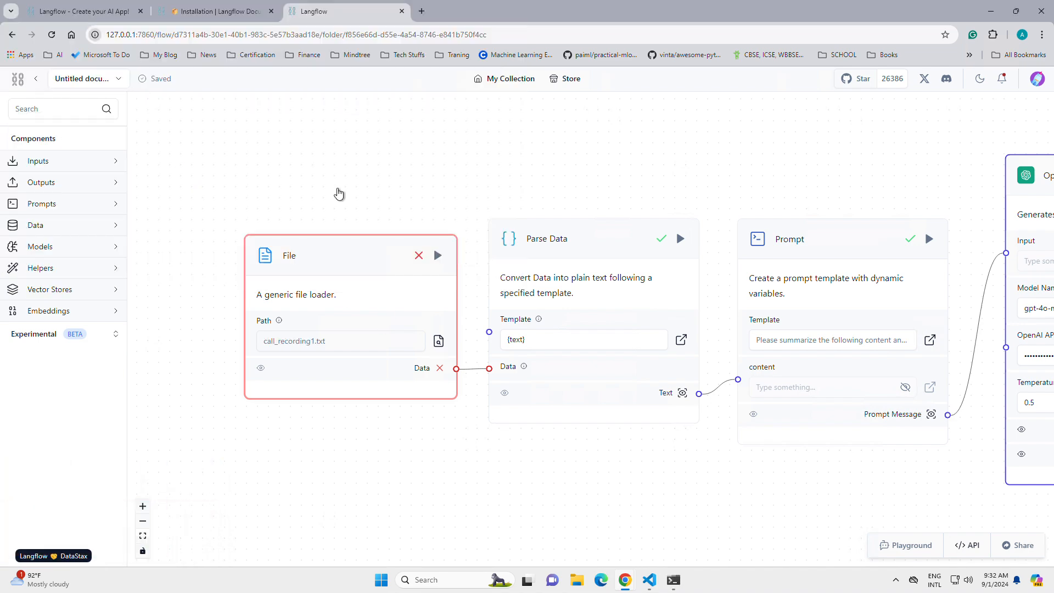
drag(958, 170, 619, 172)
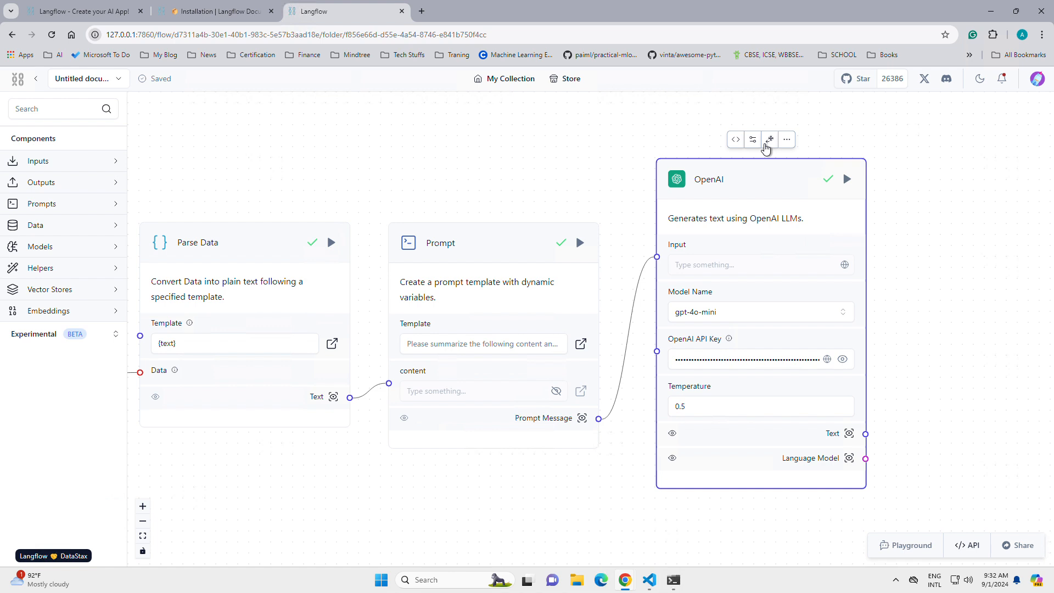
click(848, 179)
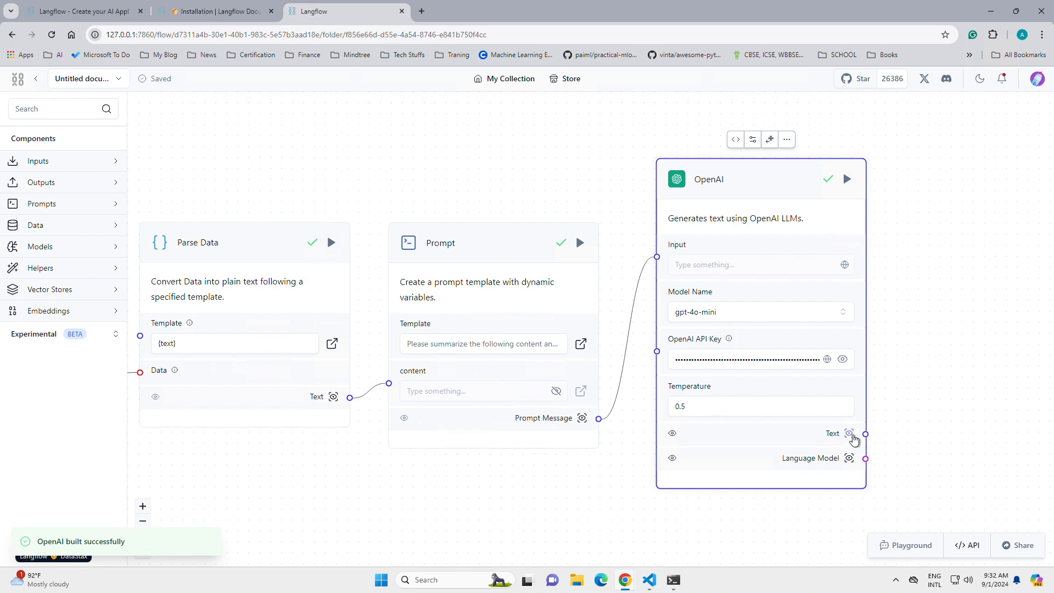
Step: Inspect the OpenAI component's text output for the call summary and customer sentiment, and close it
click(850, 434)
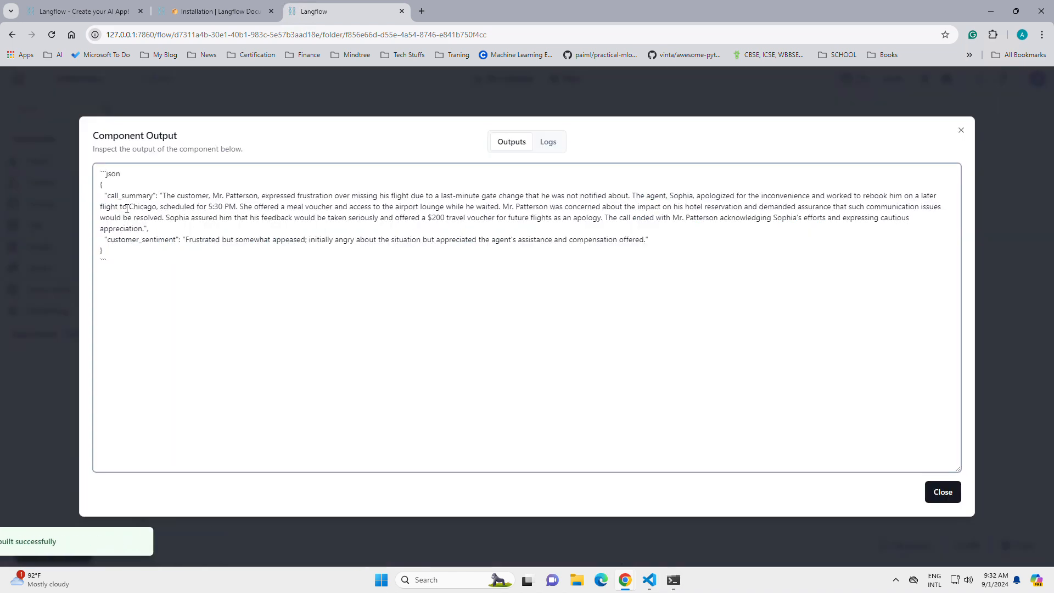
drag(119, 207, 661, 256)
click(696, 284)
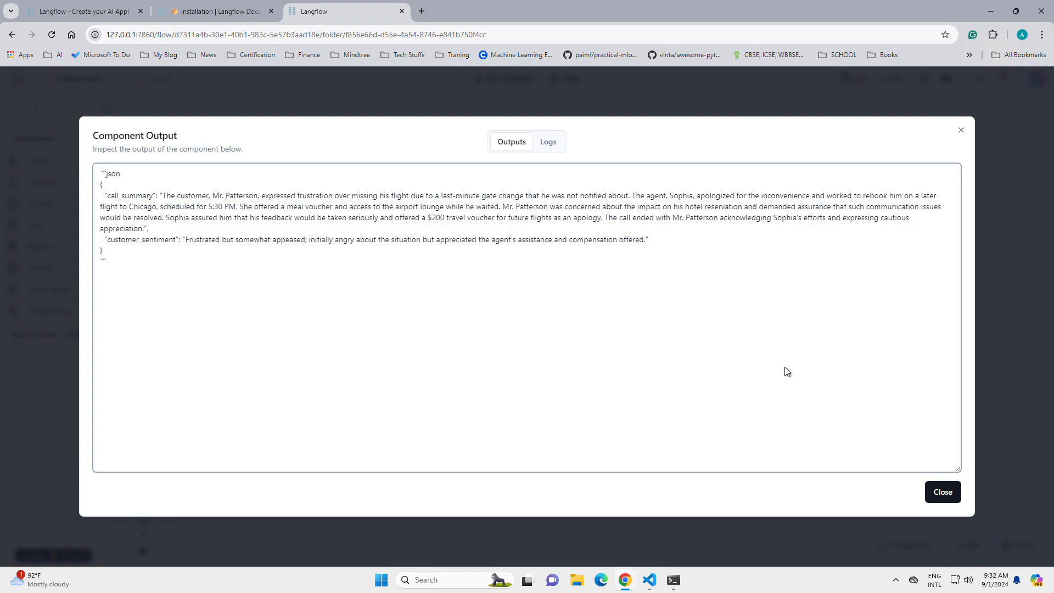
click(954, 500)
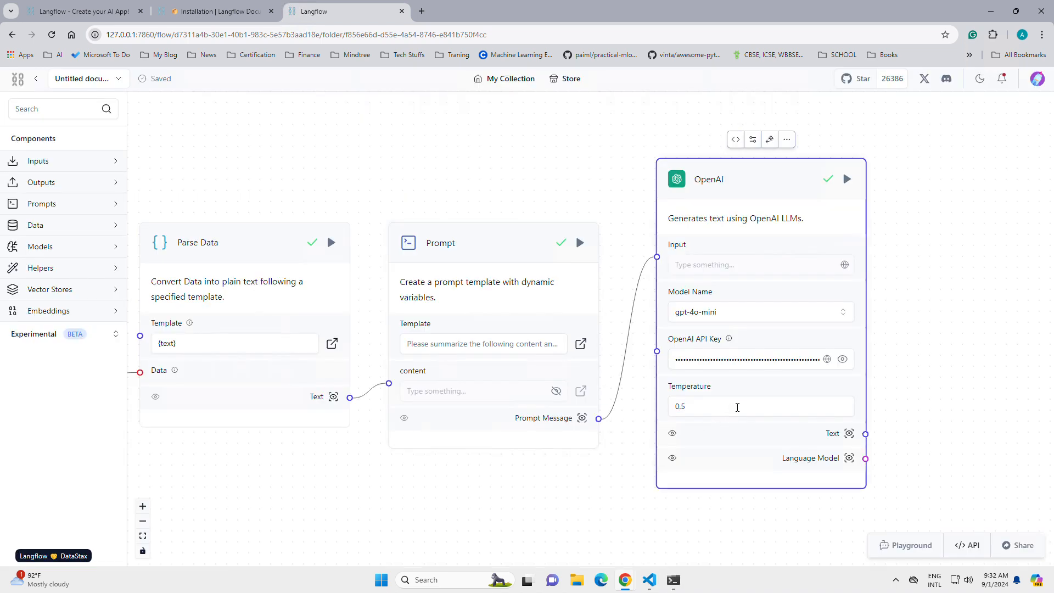
Step: Set the OpenAI component's temperature to 0.1
double_click(737, 407)
text(0)
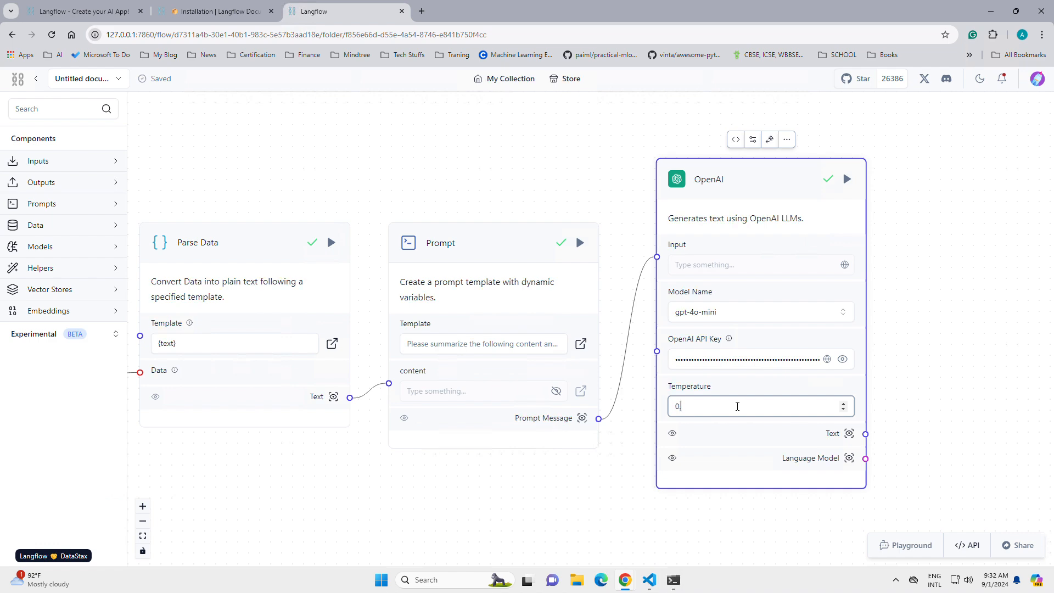
text(.1)
click(295, 165)
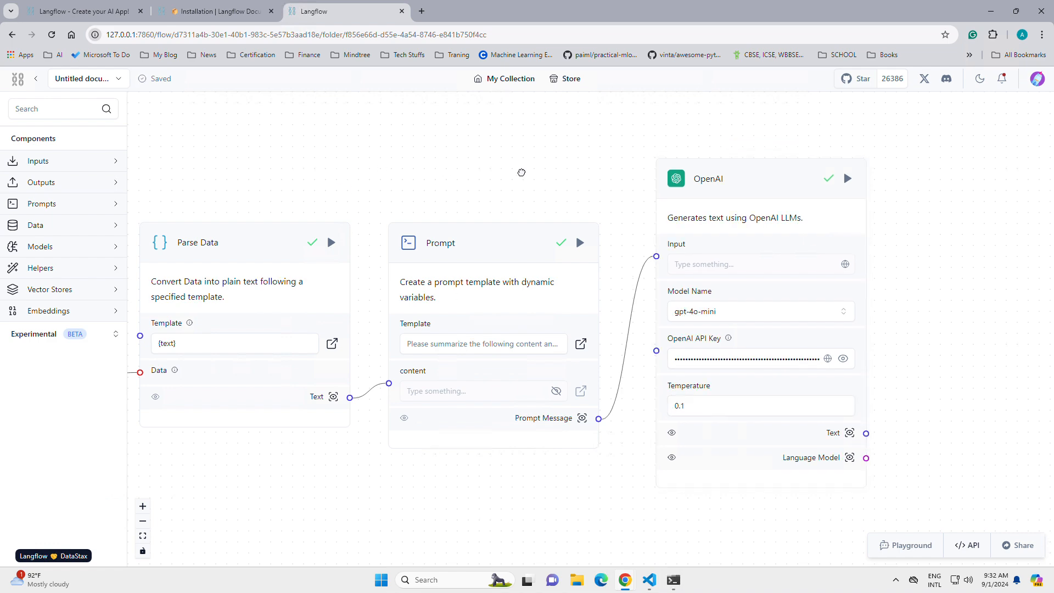
Step: Examine the available Vector Stores components and collapse the category again
scroll(521, 173, left, 5)
scroll(361, 175, left, 1)
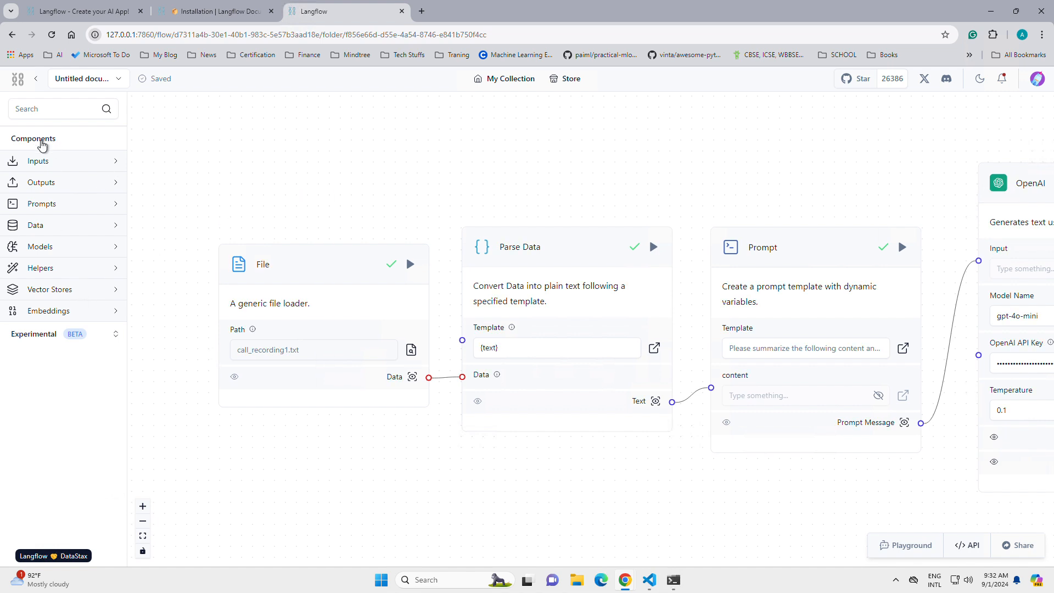
click(68, 291)
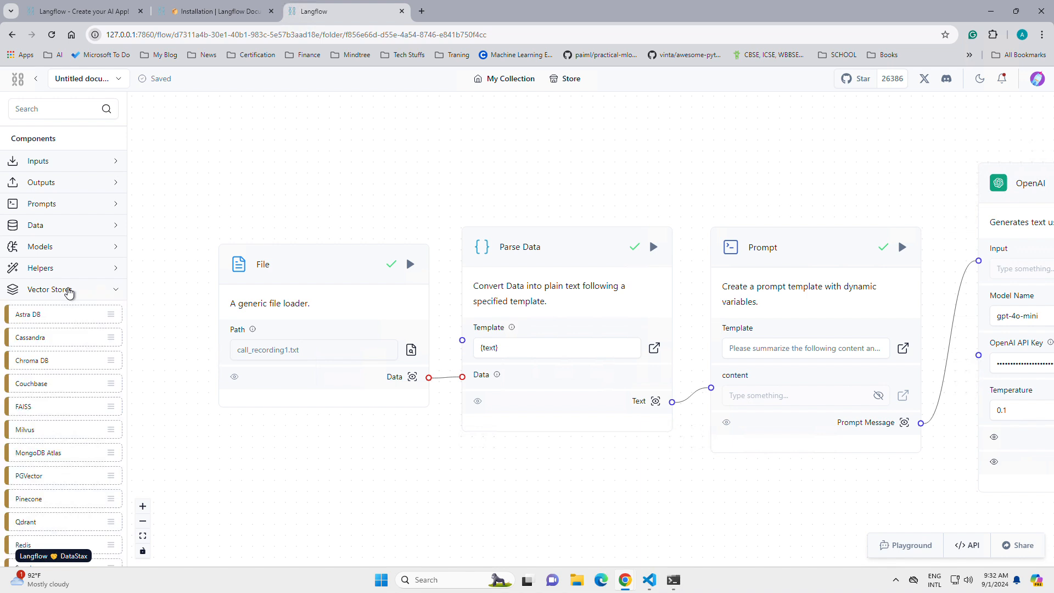
scroll(90, 274, down, 2)
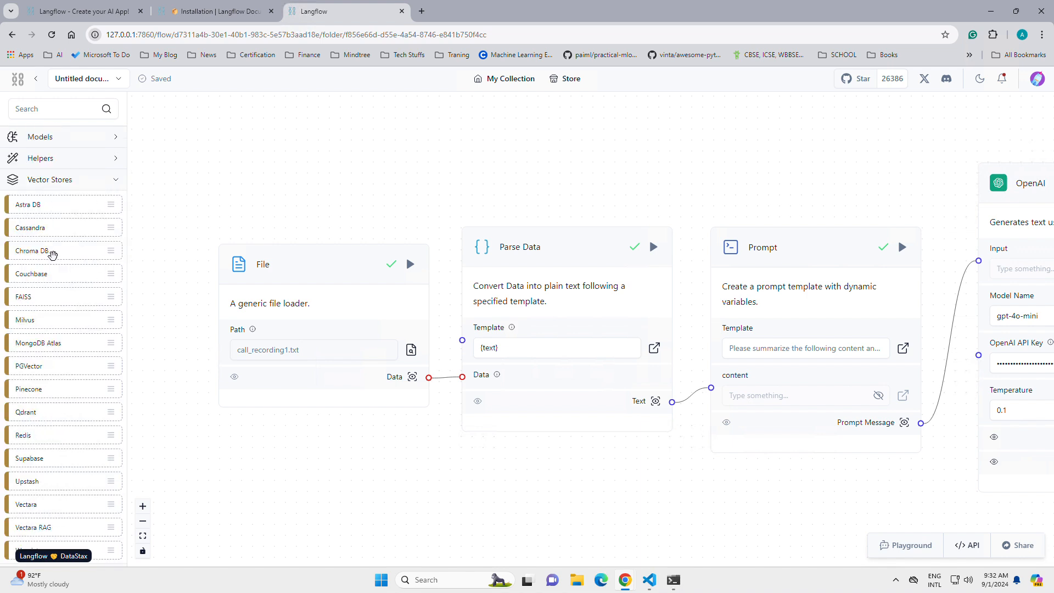
scroll(61, 277, down, 1)
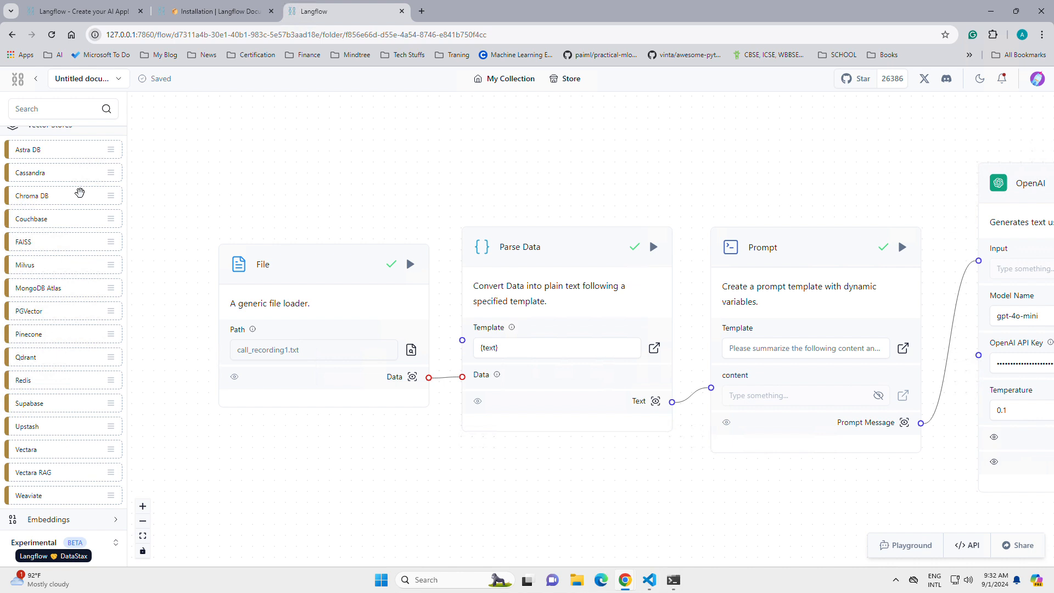
scroll(65, 181, up, 1)
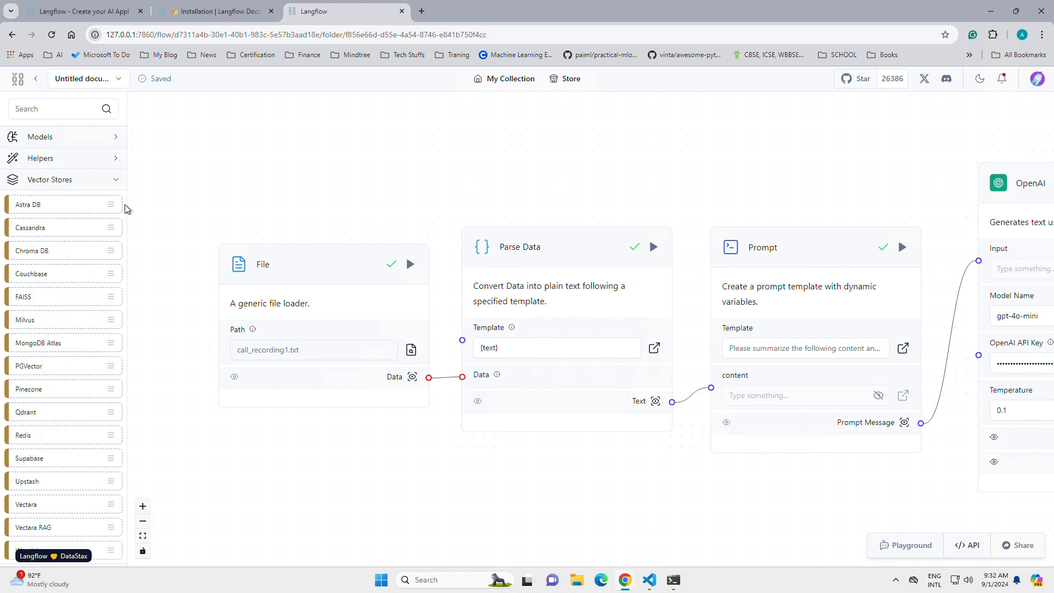
scroll(97, 222, down, 1)
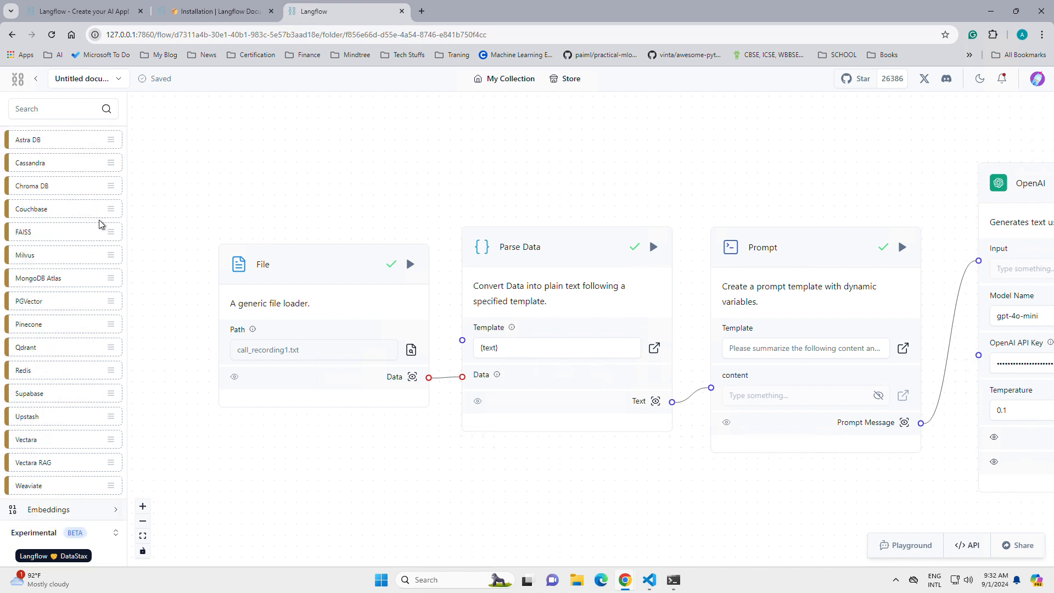
scroll(97, 225, up, 3)
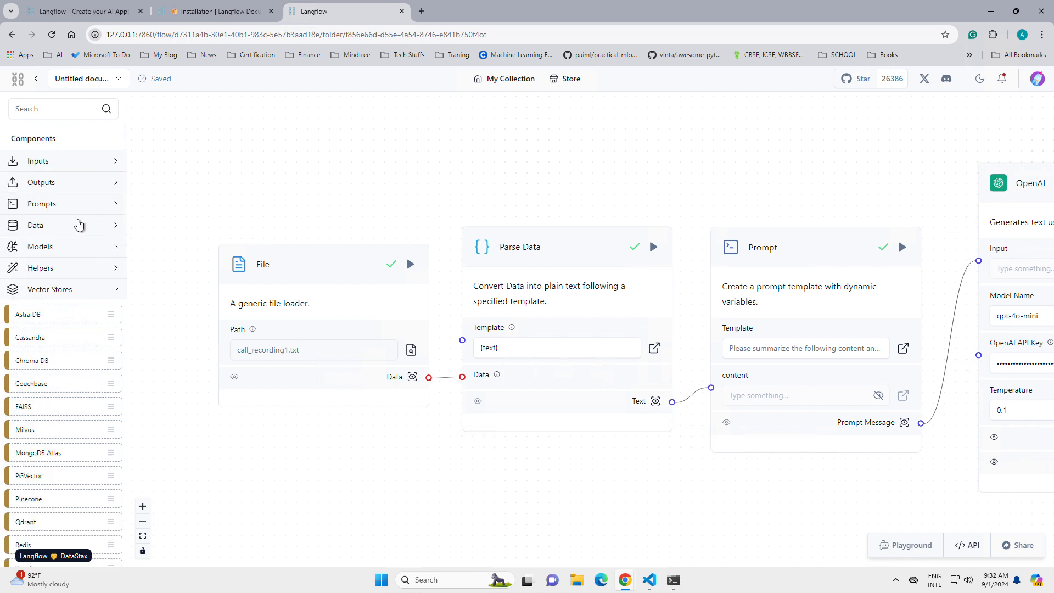
click(58, 289)
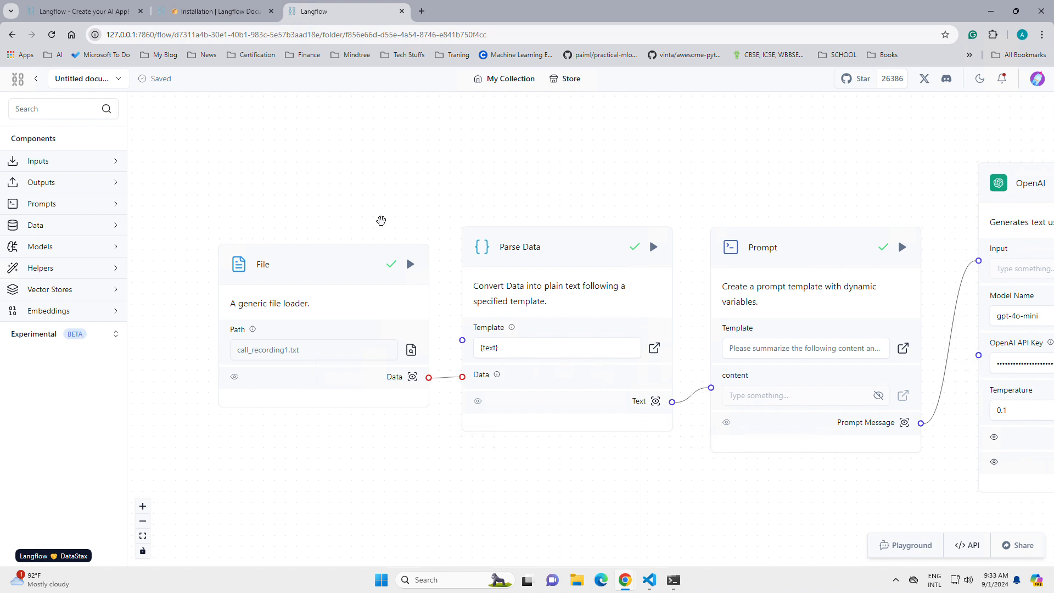
Step: Review the flow from the File to the OpenAI component and examine the available Helpers components
drag(526, 192, 376, 186)
drag(614, 180, 496, 183)
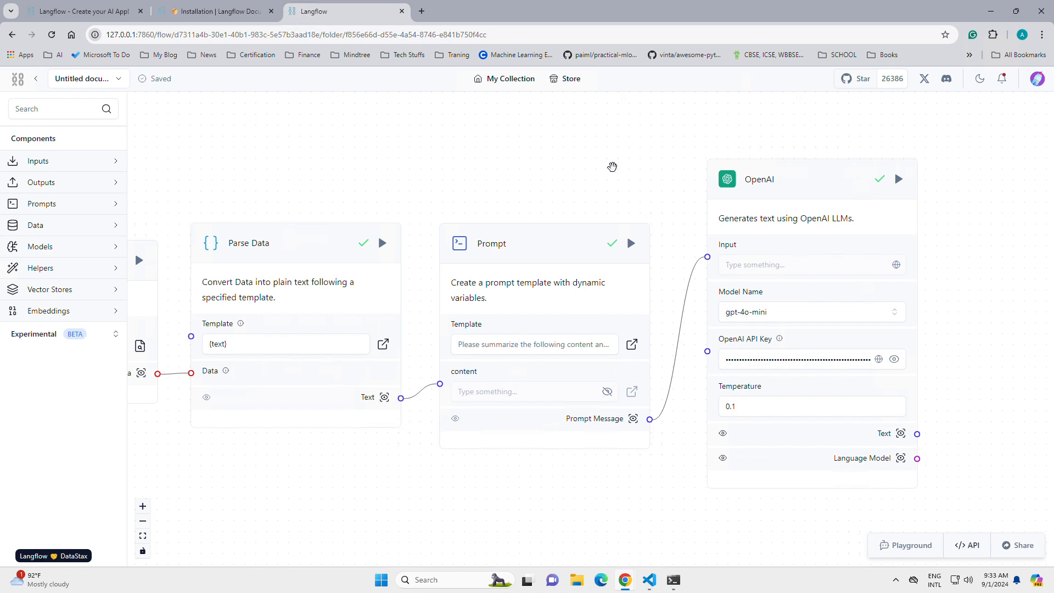
drag(412, 184, 456, 181)
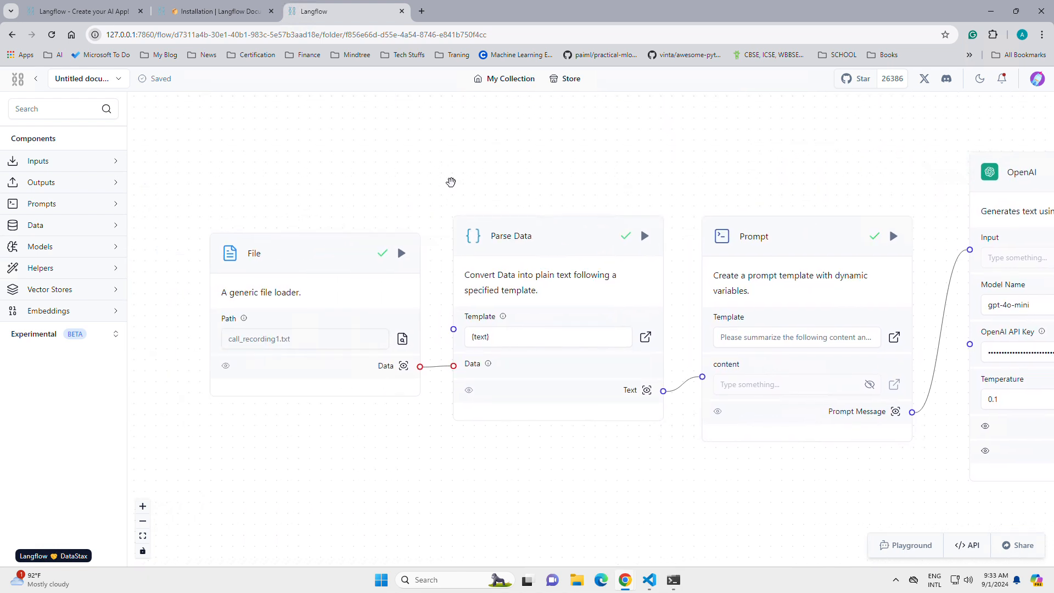
click(91, 275)
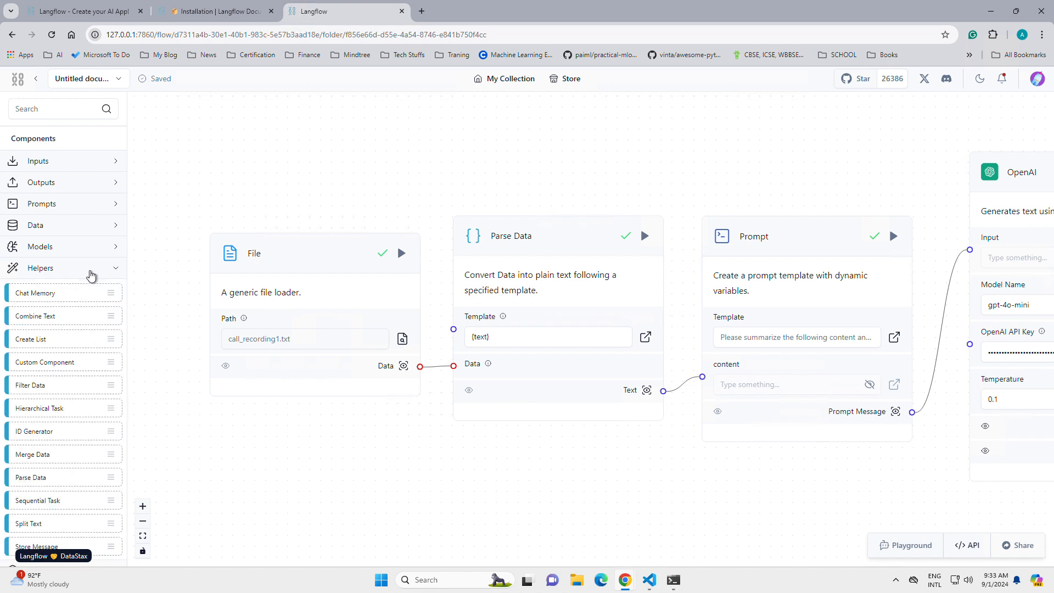
click(91, 272)
click(91, 273)
scroll(109, 340, down, 1)
scroll(116, 349, down, 1)
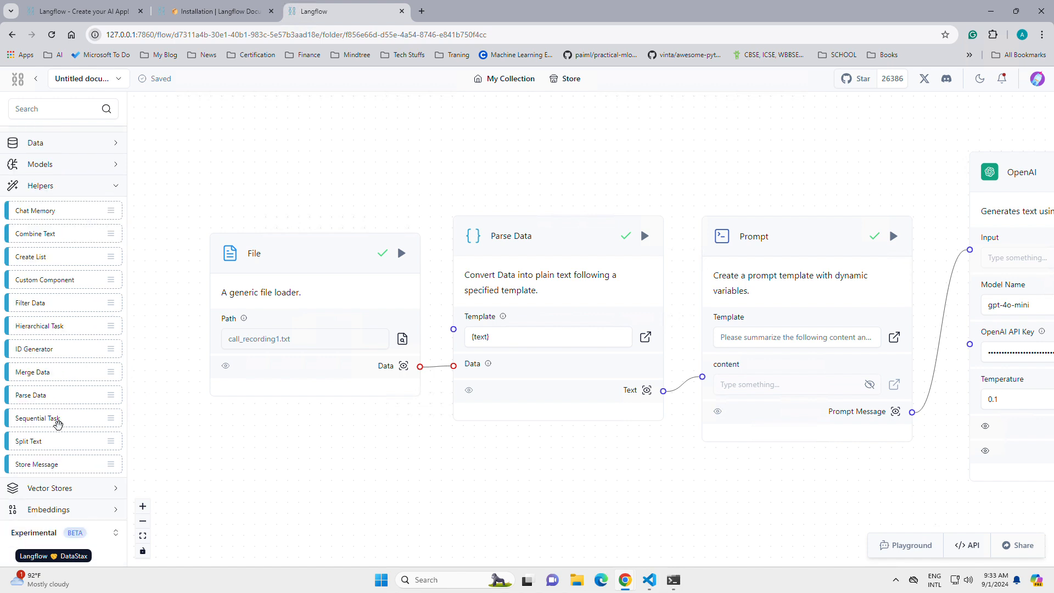
scroll(57, 384, up, 2)
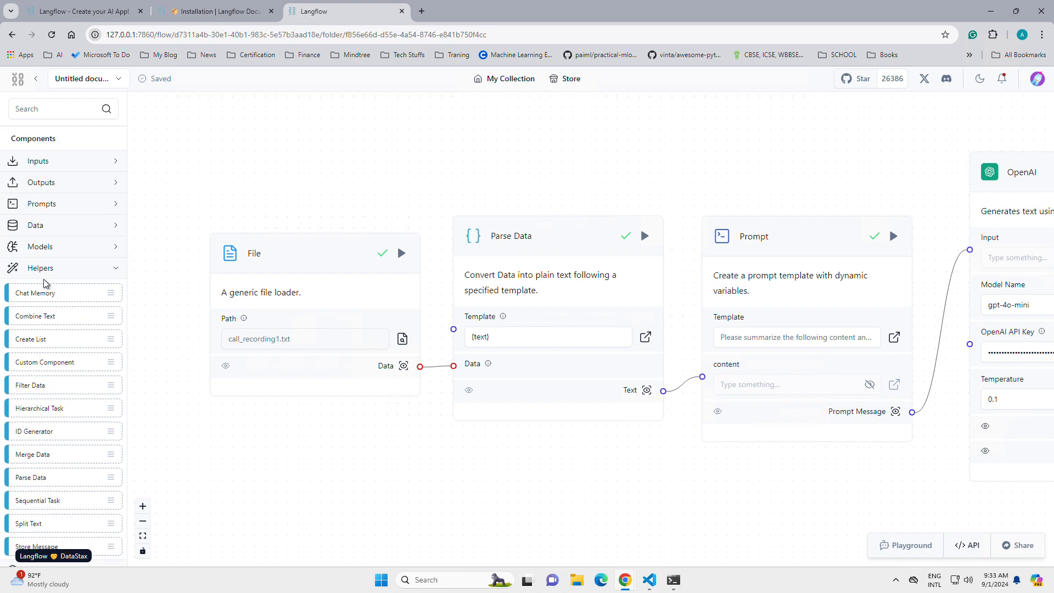
Step: Place a trial Directory data component on the canvas, delete it, and collapse the Data and Helpers categories
click(64, 230)
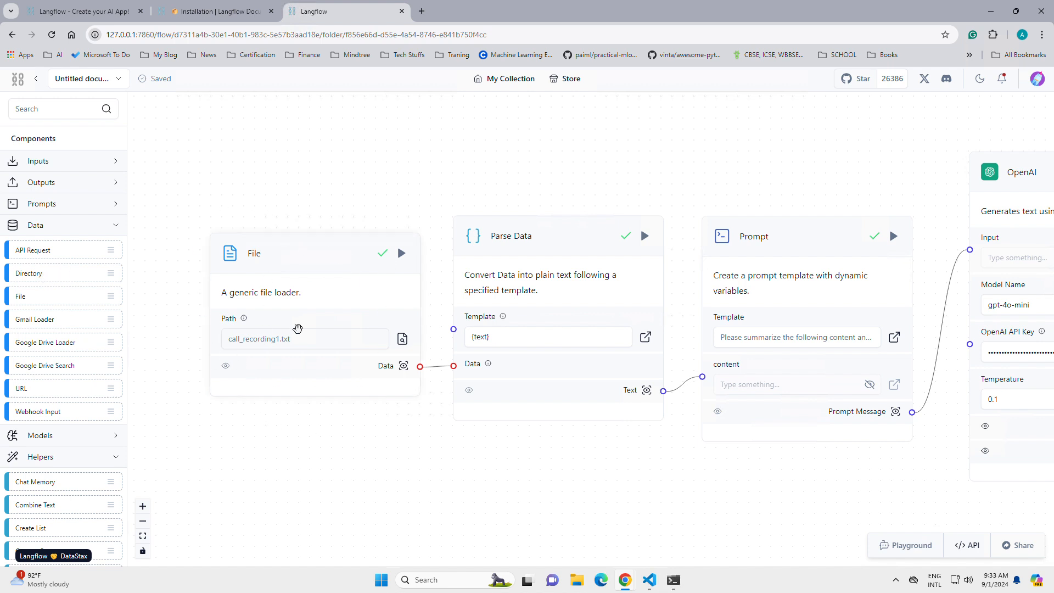
drag(56, 274, 305, 160)
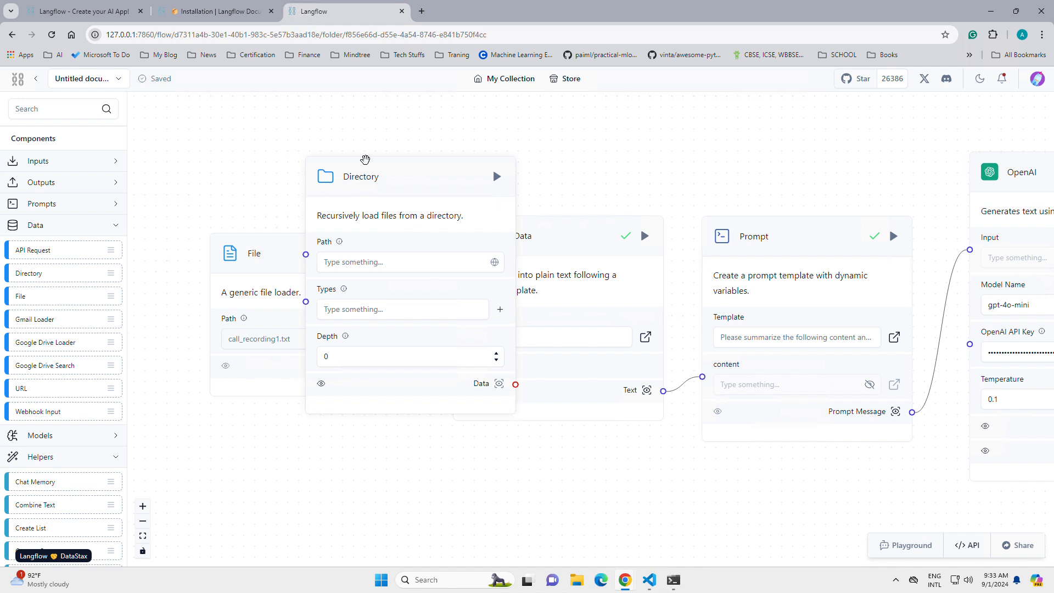
click(372, 165)
key(Delete)
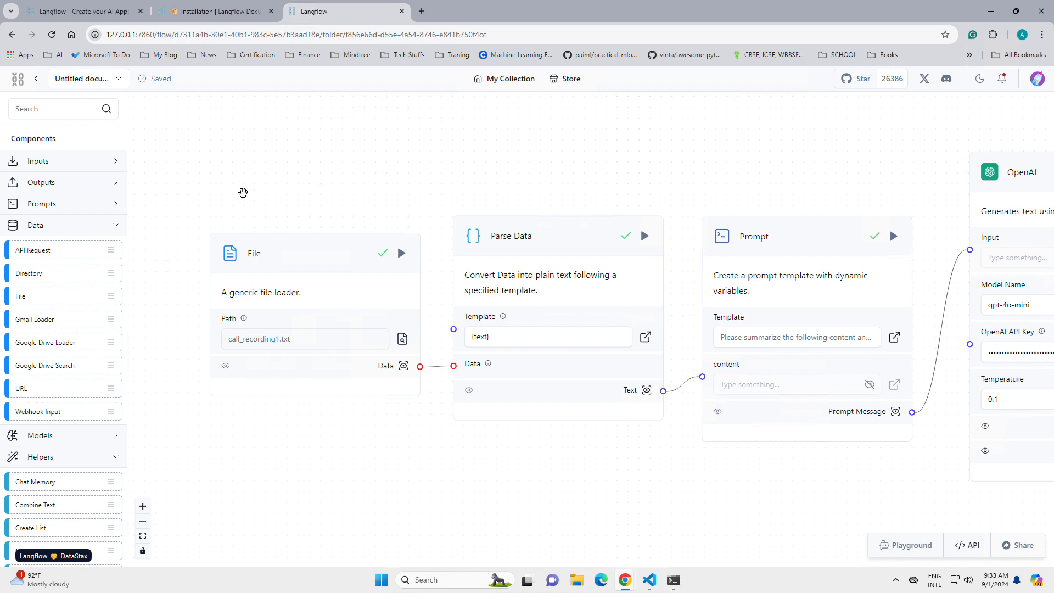
click(107, 229)
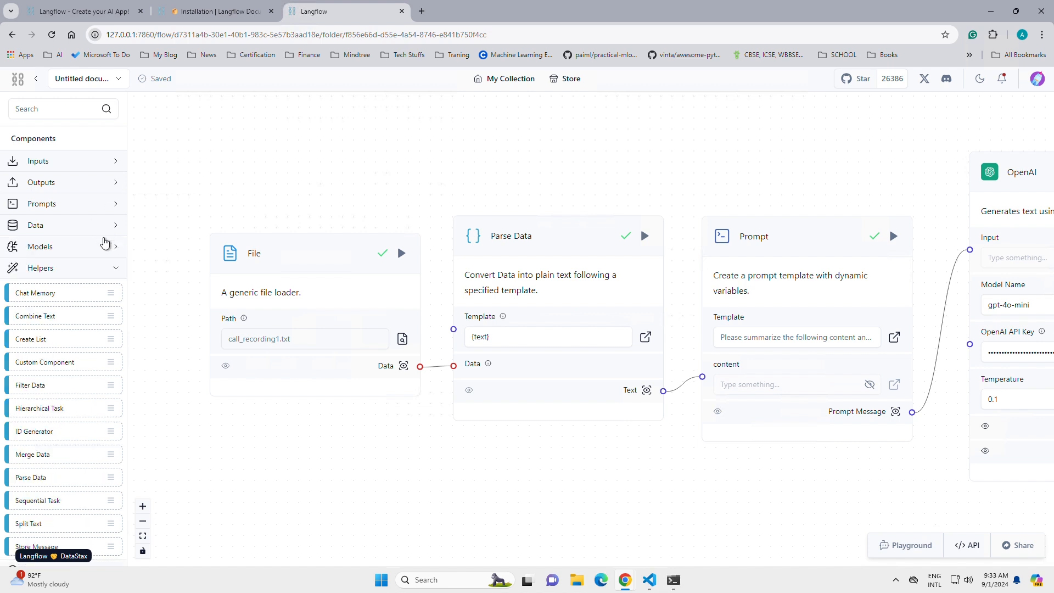
click(112, 272)
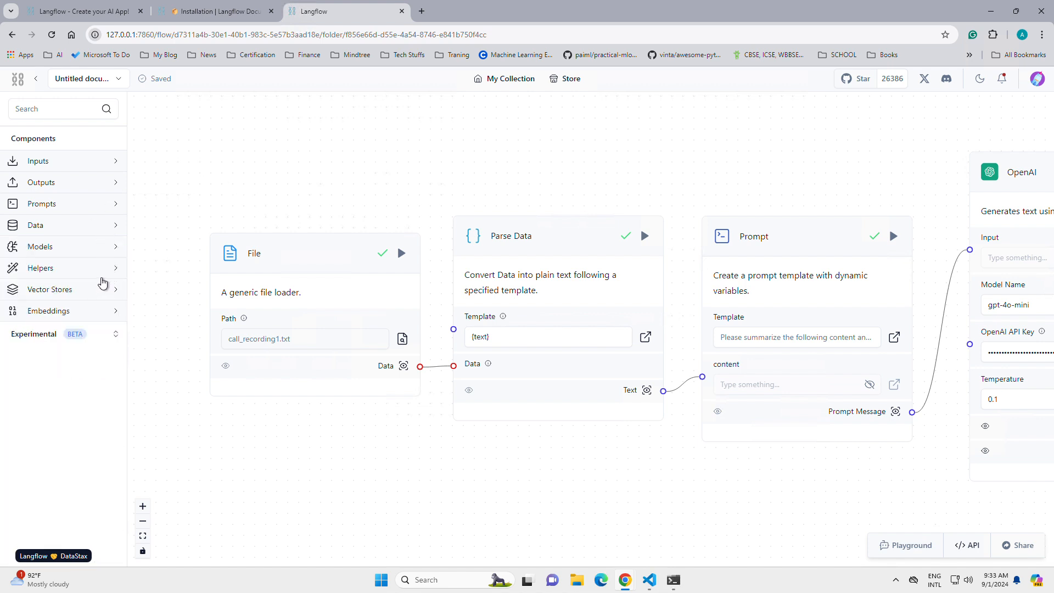
Step: Expand the Experimental components and examine the Agents, Loaders and Utilities categories
click(111, 338)
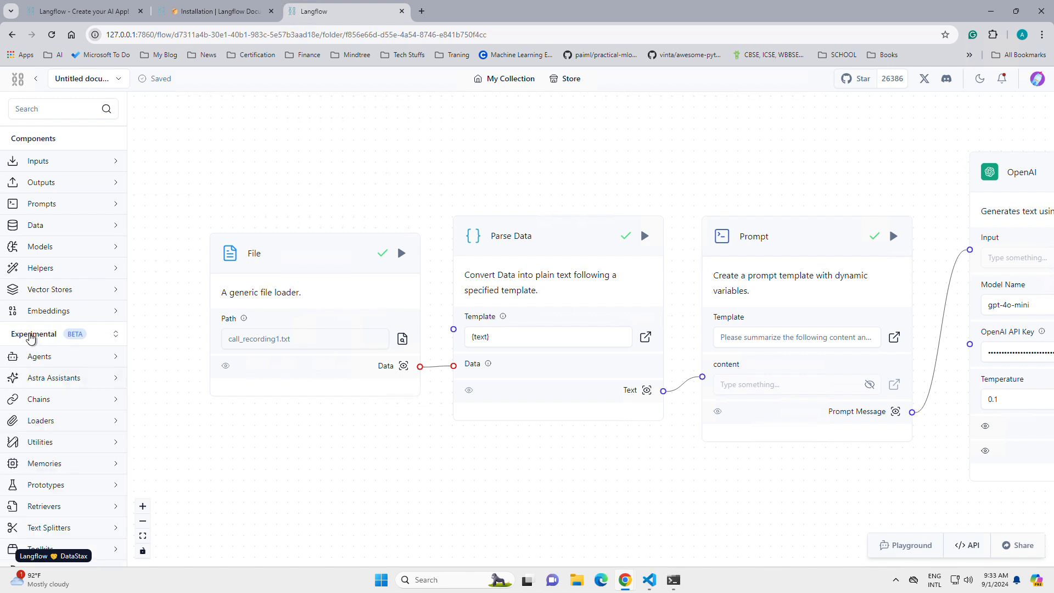
scroll(55, 338, down, 1)
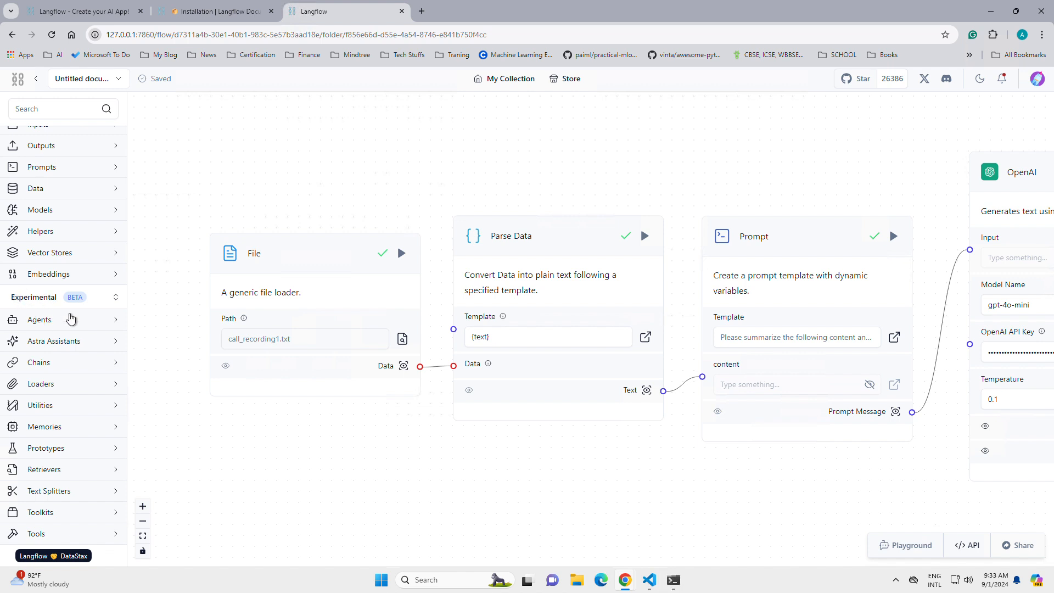
click(71, 319)
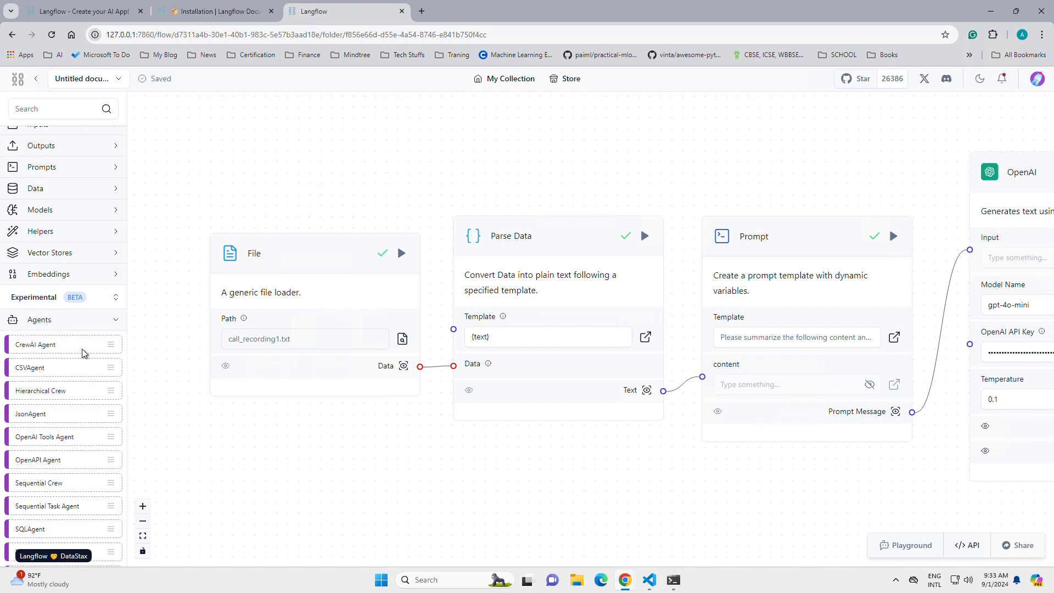
scroll(86, 375, down, 3)
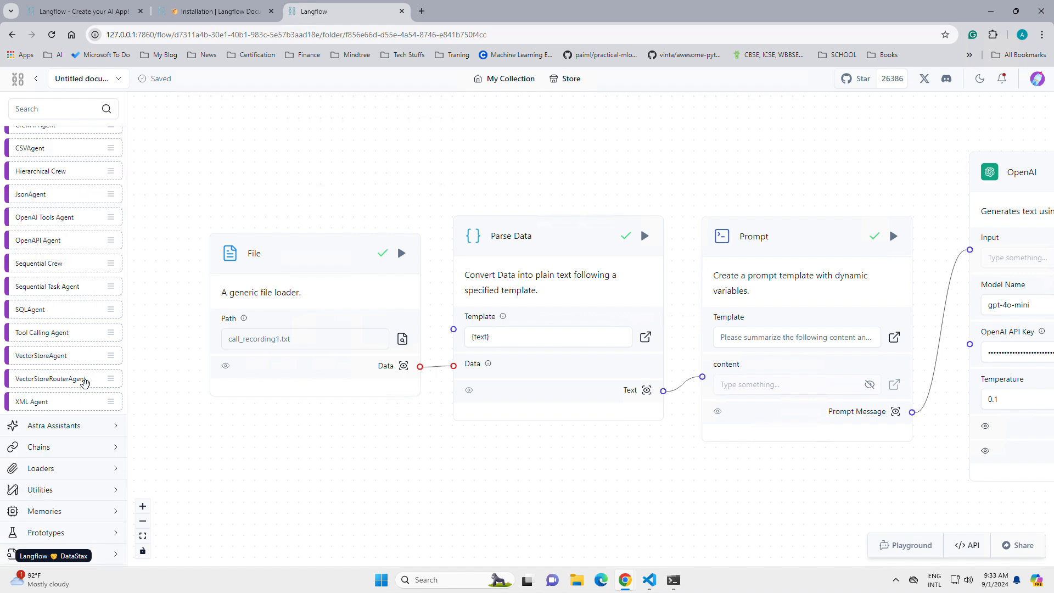
scroll(85, 379, down, 3)
click(77, 383)
scroll(77, 379, down, 2)
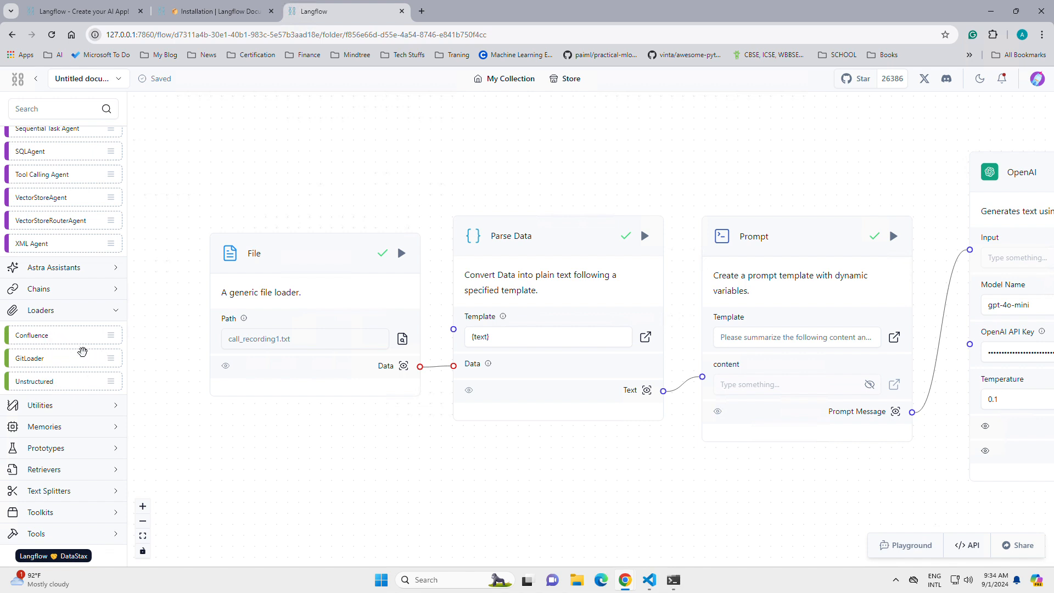
click(88, 409)
scroll(85, 423, down, 3)
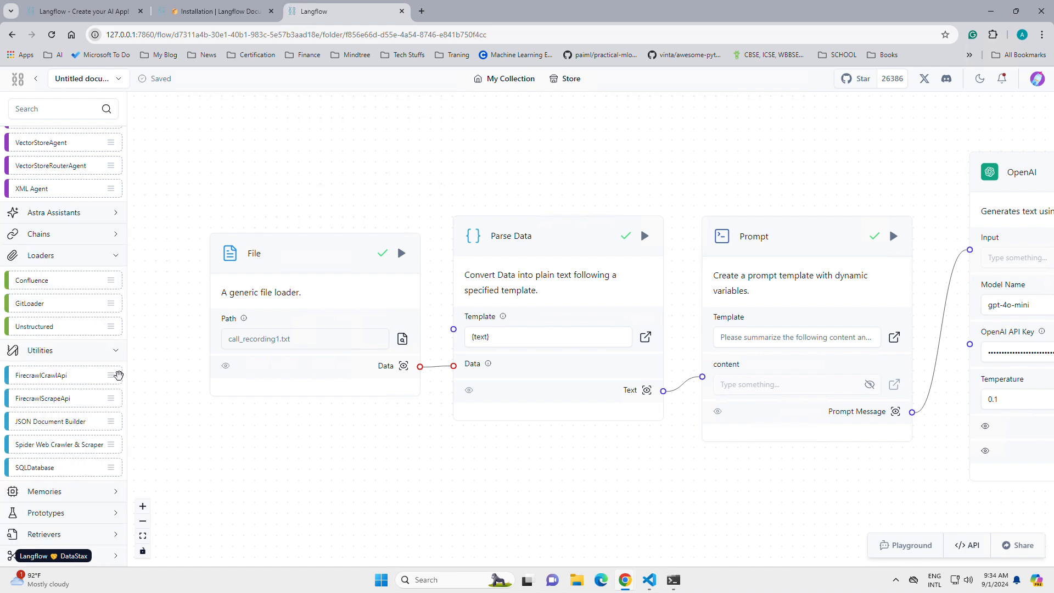
scroll(110, 291, up, 10)
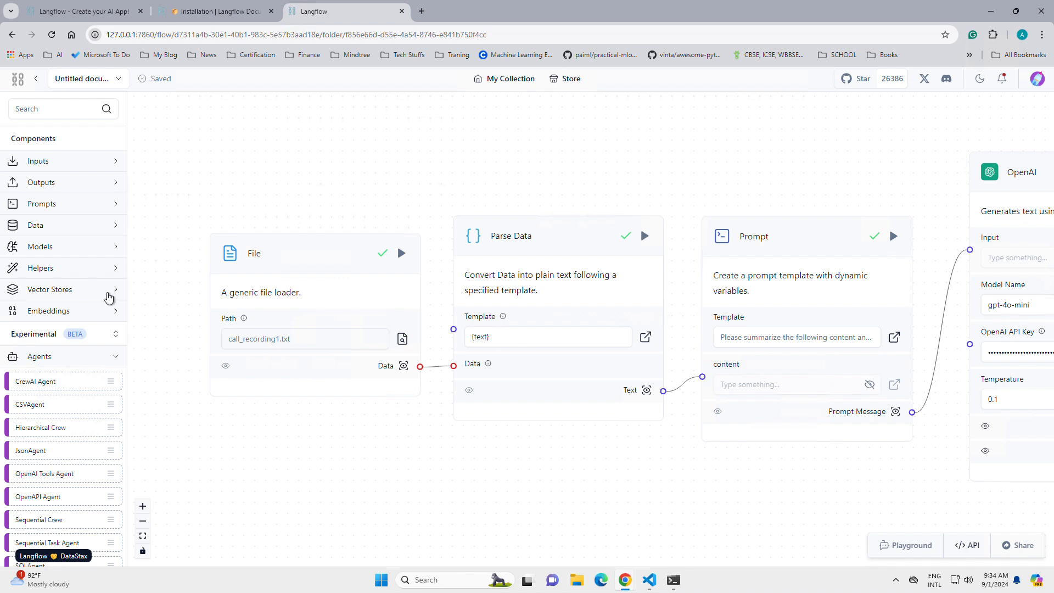
Step: Collapse the Agents and Loaders categories and look over the call-recording flow
drag(346, 193, 311, 187)
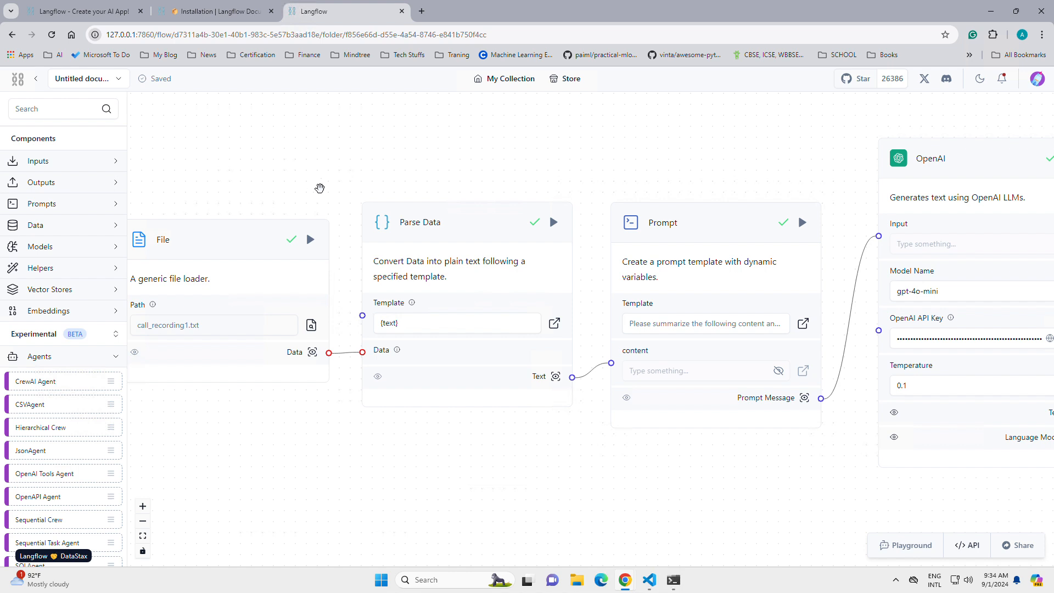
click(99, 364)
click(95, 422)
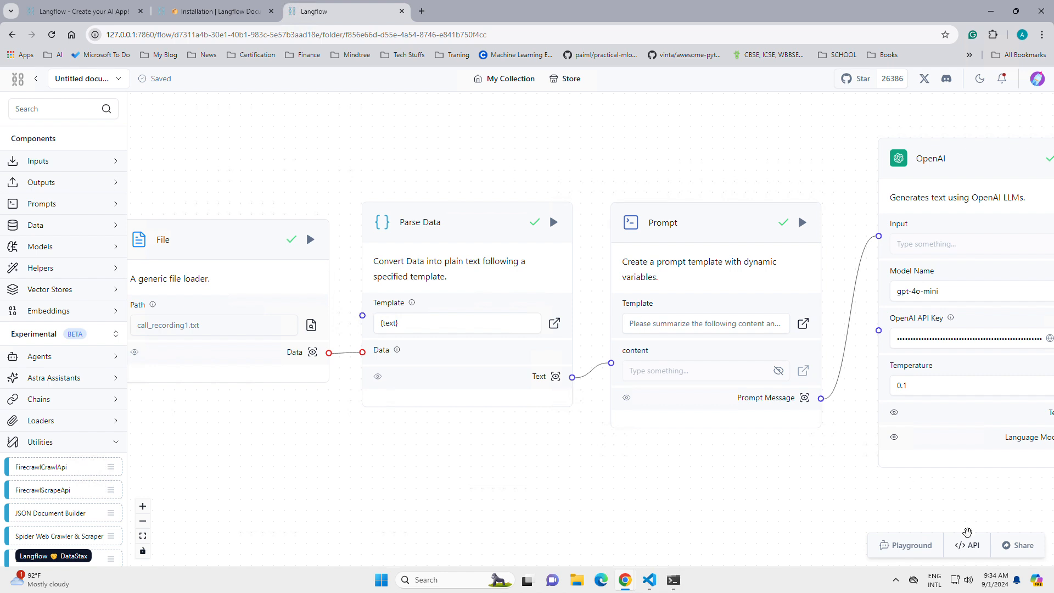
drag(728, 487, 815, 459)
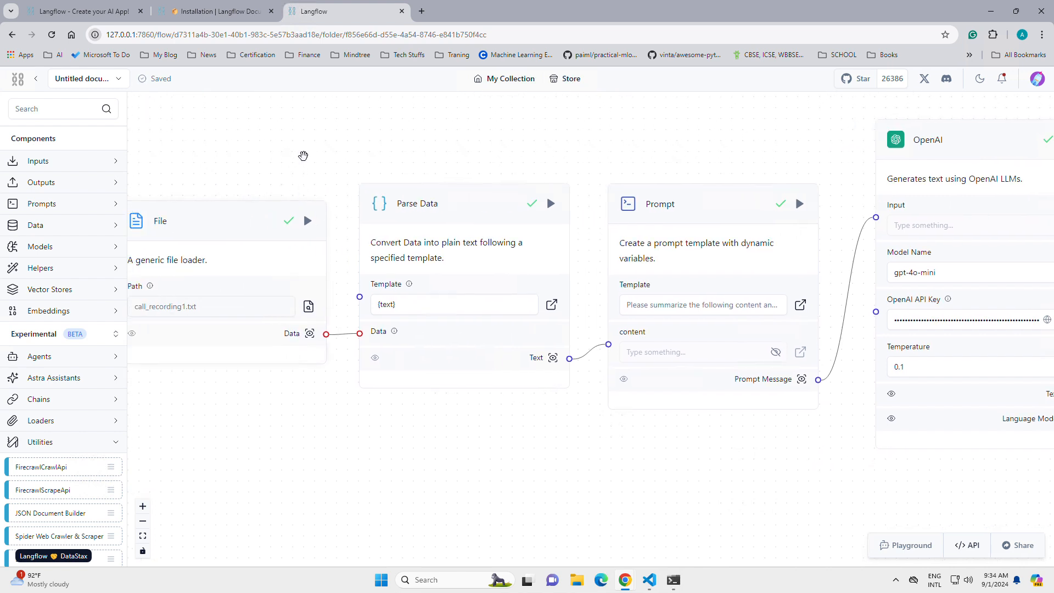
drag(302, 158, 343, 163)
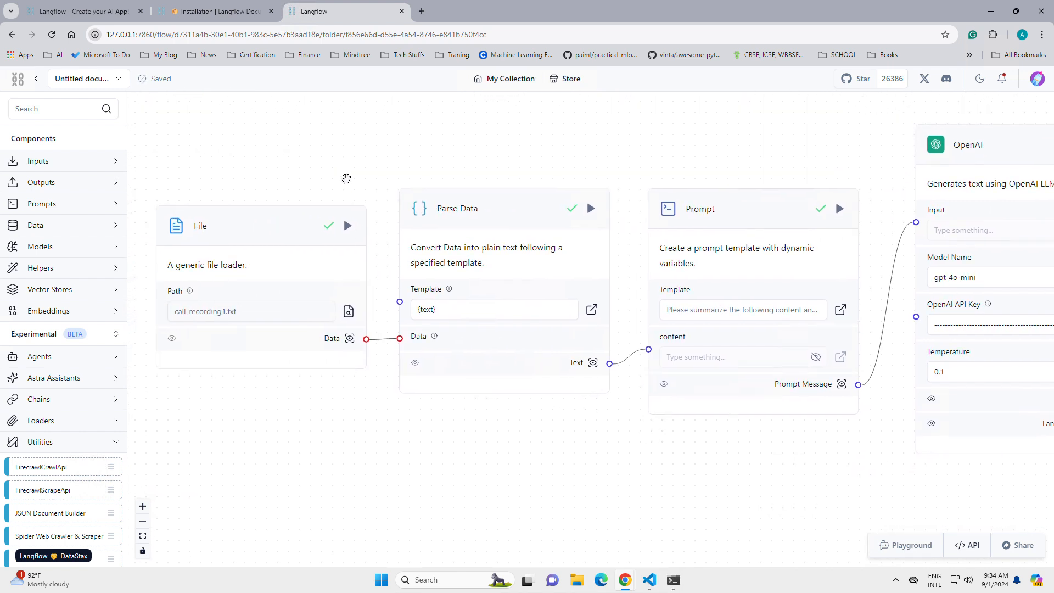